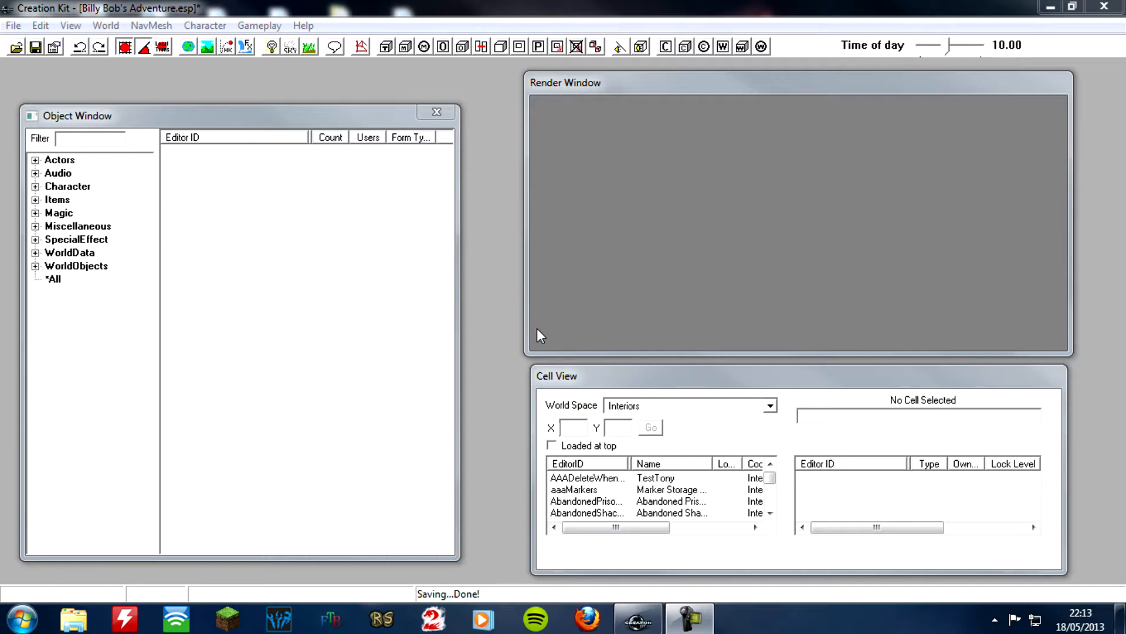
# Filter the object list by "mod" and open the MODBilly actor record
pyautogui.click(109, 141)
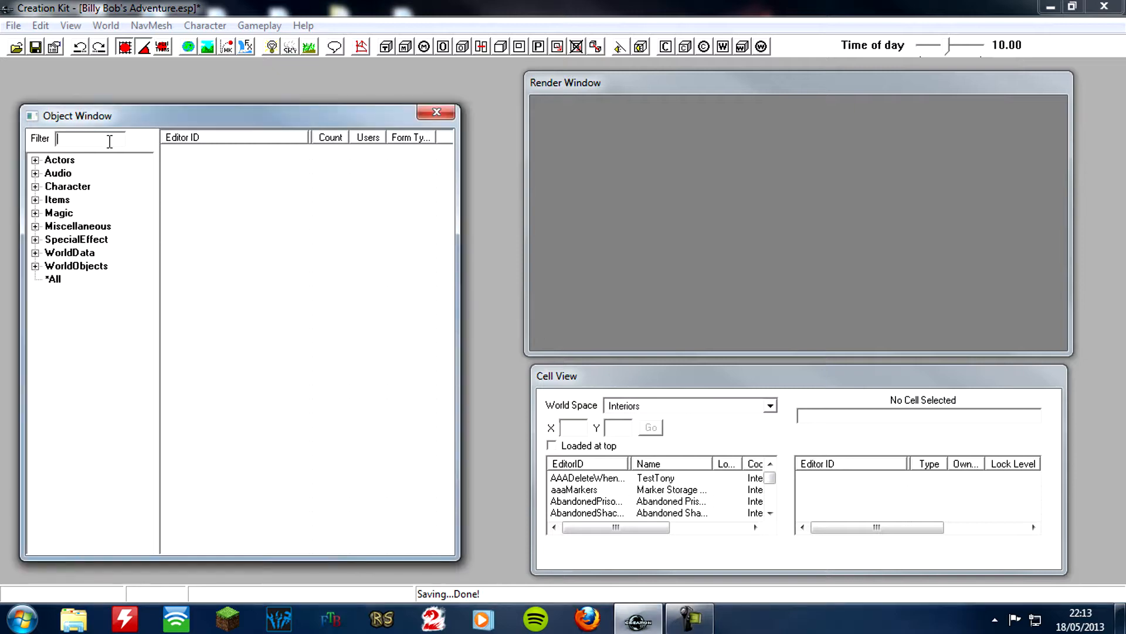
pyautogui.write('mod')
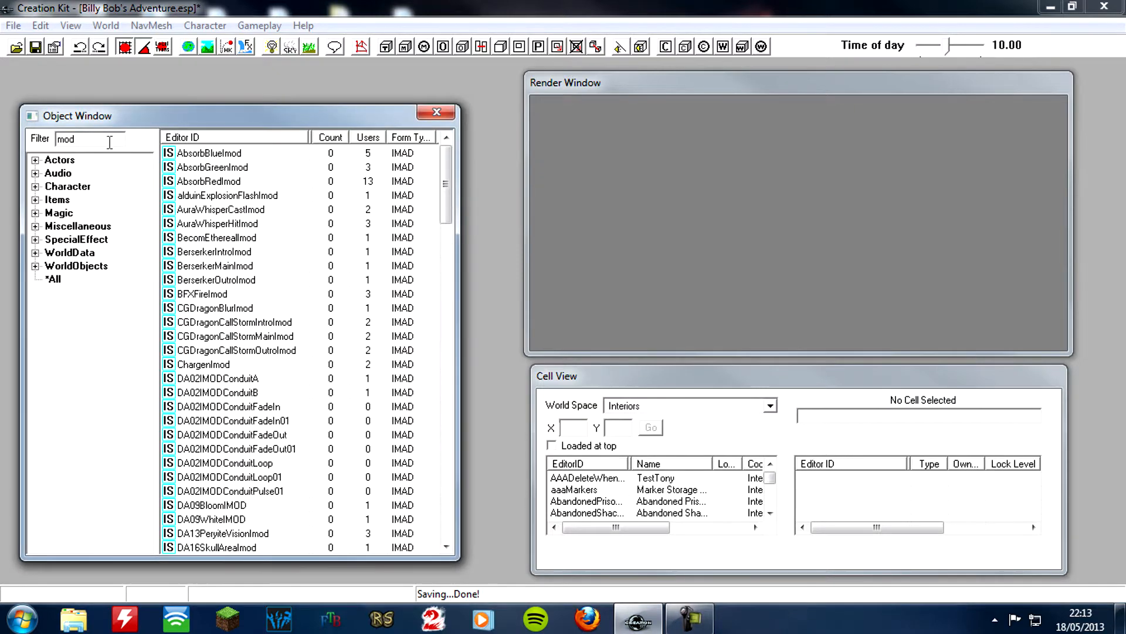
pyautogui.moveTo(446, 187); pyautogui.dragTo(444, 430)
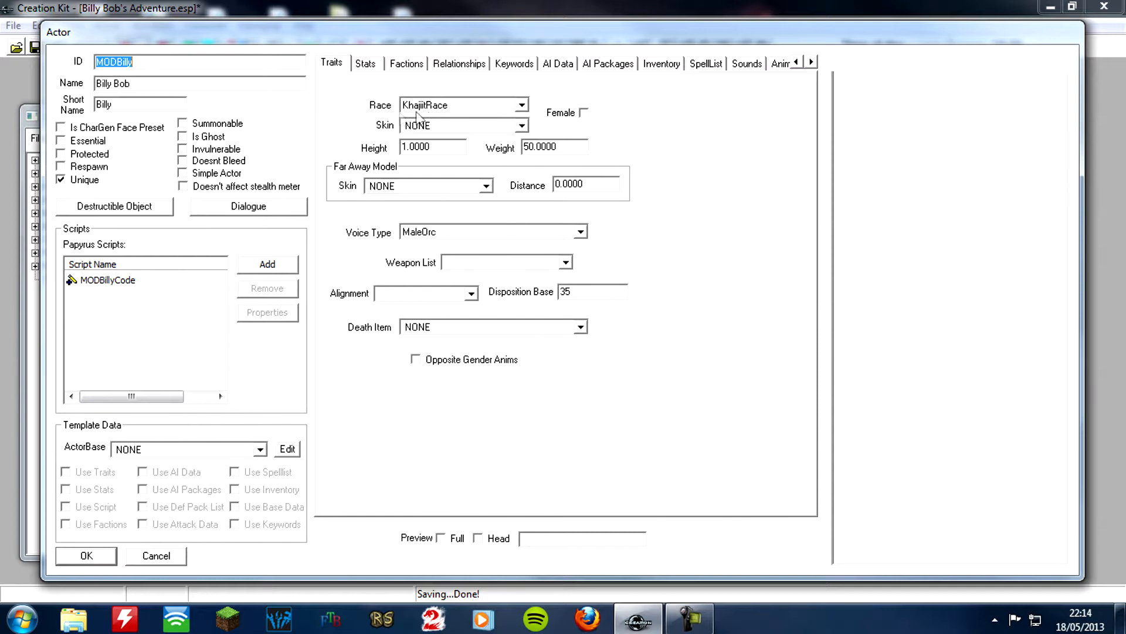
# Add CurrentFollowerFaction to the MODBilly actor's factions, finding it with the filter "follow"
pyautogui.click(405, 65)
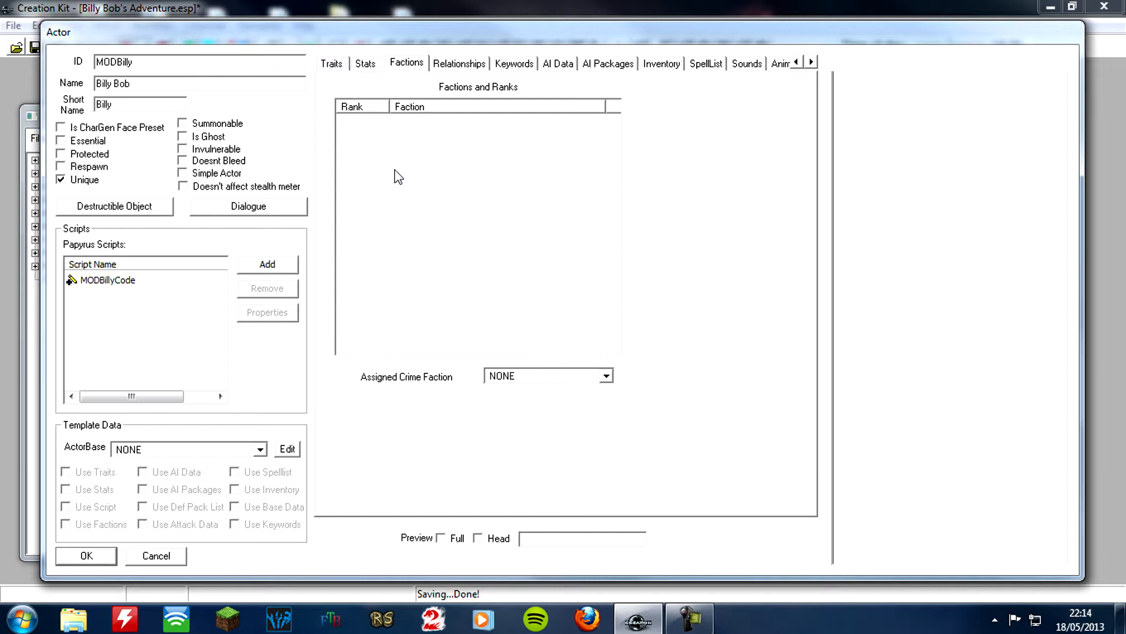
pyautogui.rightClick(395, 170)
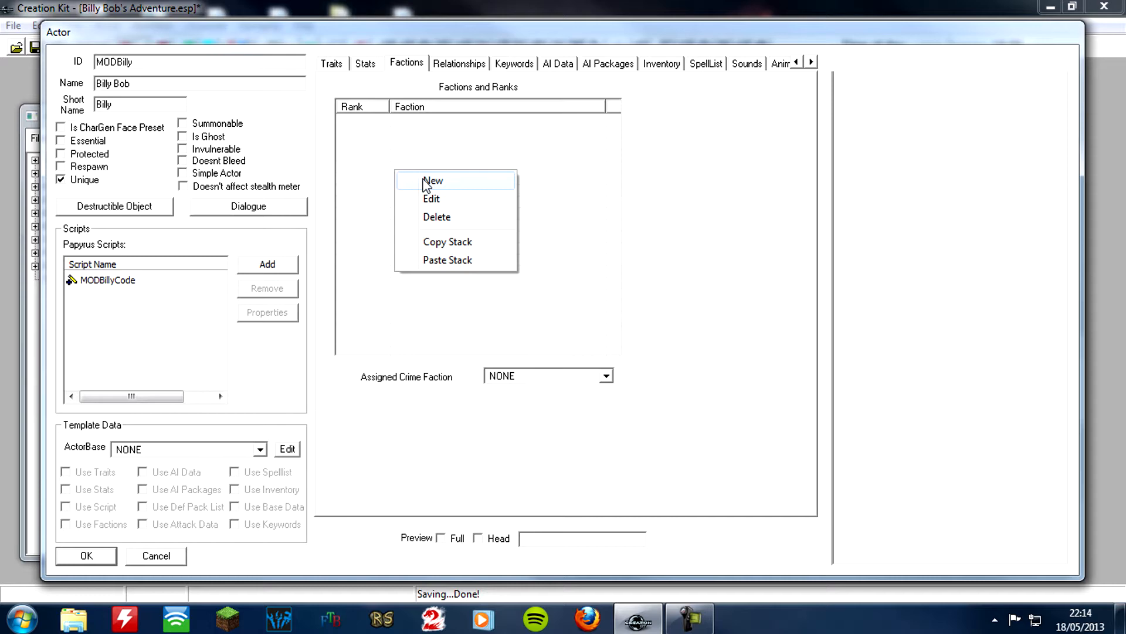
pyautogui.click(430, 179)
pyautogui.write('follow')
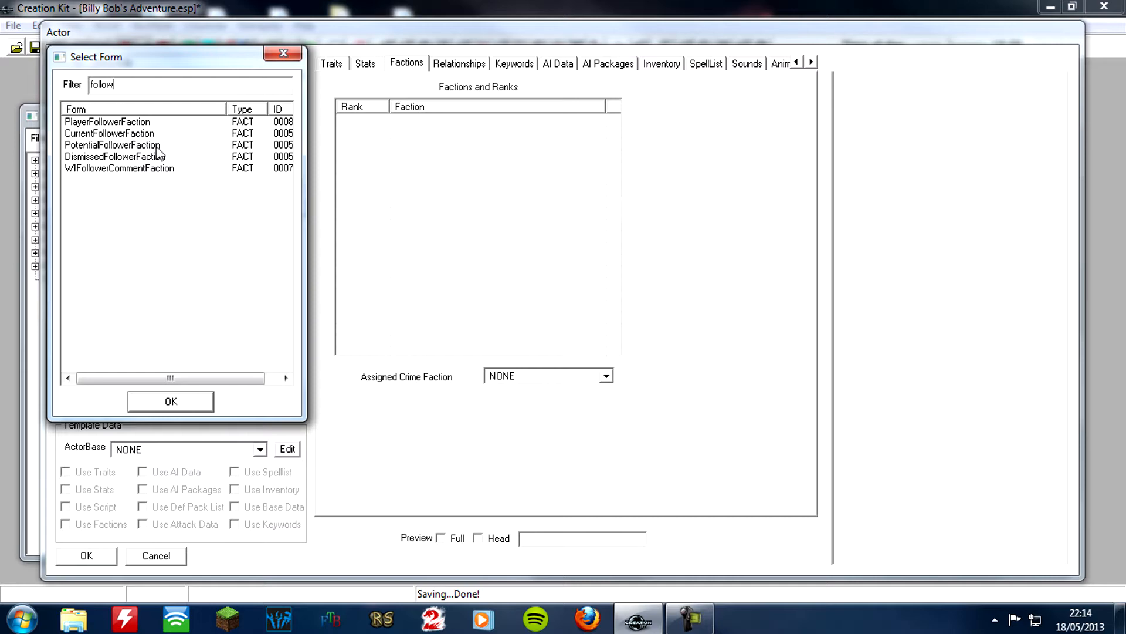
pyautogui.click(144, 134)
pyautogui.click(171, 400)
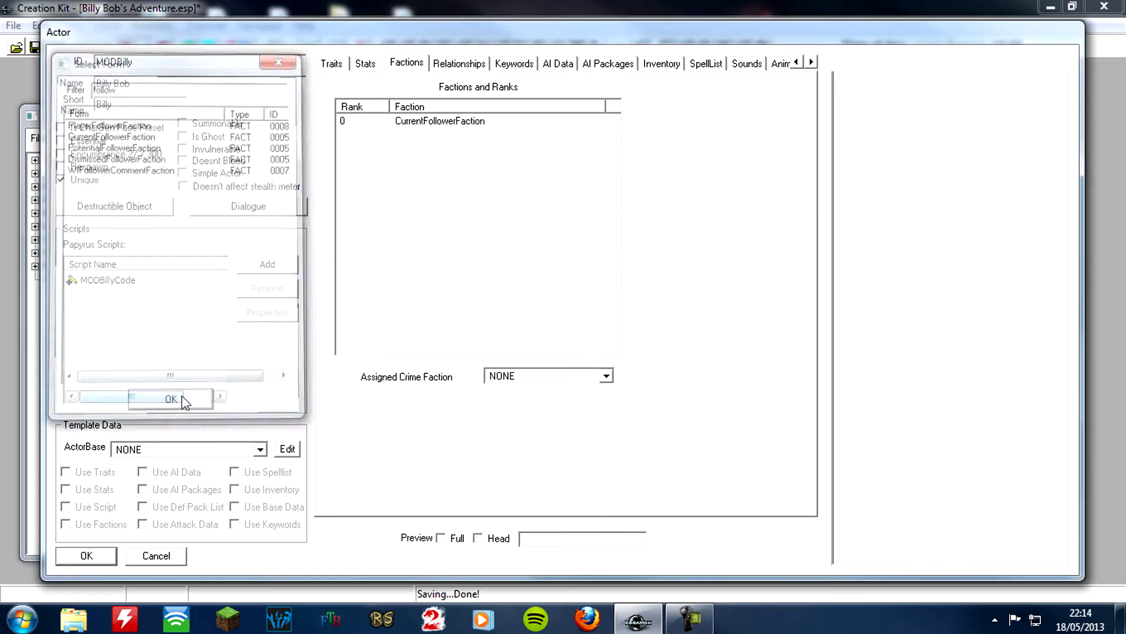
# Add PotentialFollowerFaction to the actor's factions, finding it with the filter "follow"
pyautogui.rightClick(403, 223)
pyautogui.click(440, 233)
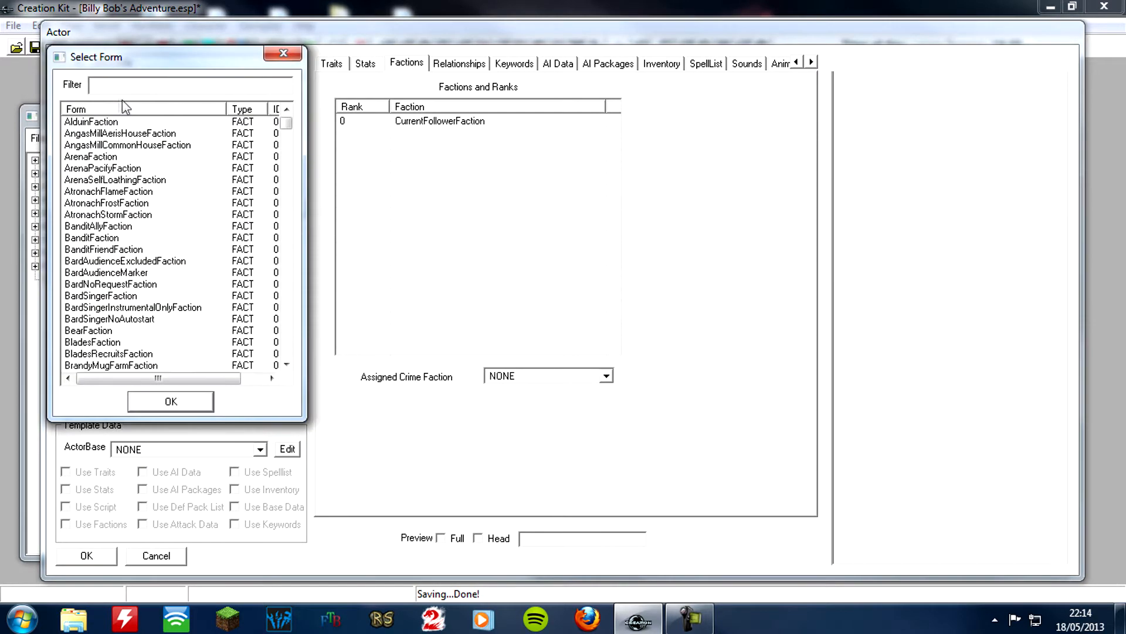
pyautogui.write('follow')
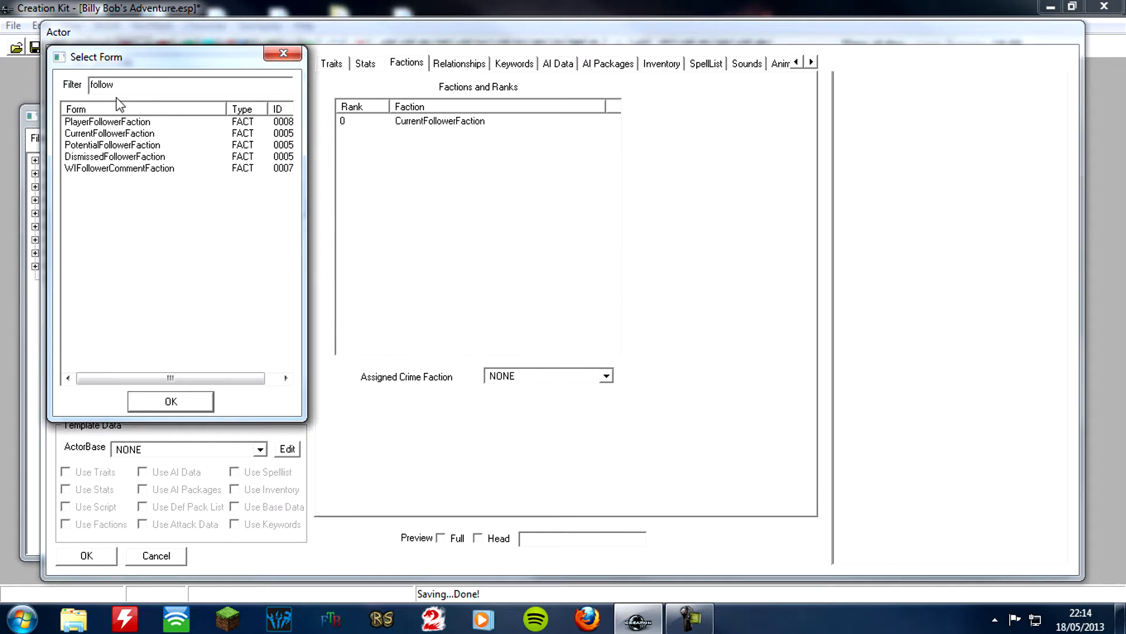
pyautogui.click(120, 145)
pyautogui.click(186, 399)
pyautogui.rightClick(185, 394)
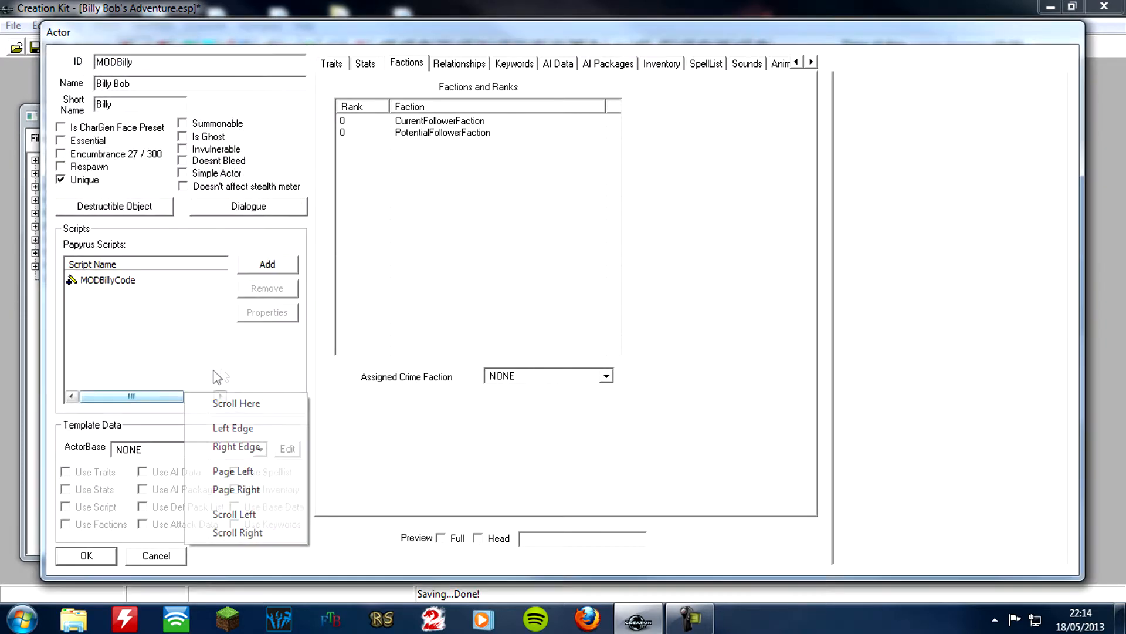
pyautogui.click(436, 275)
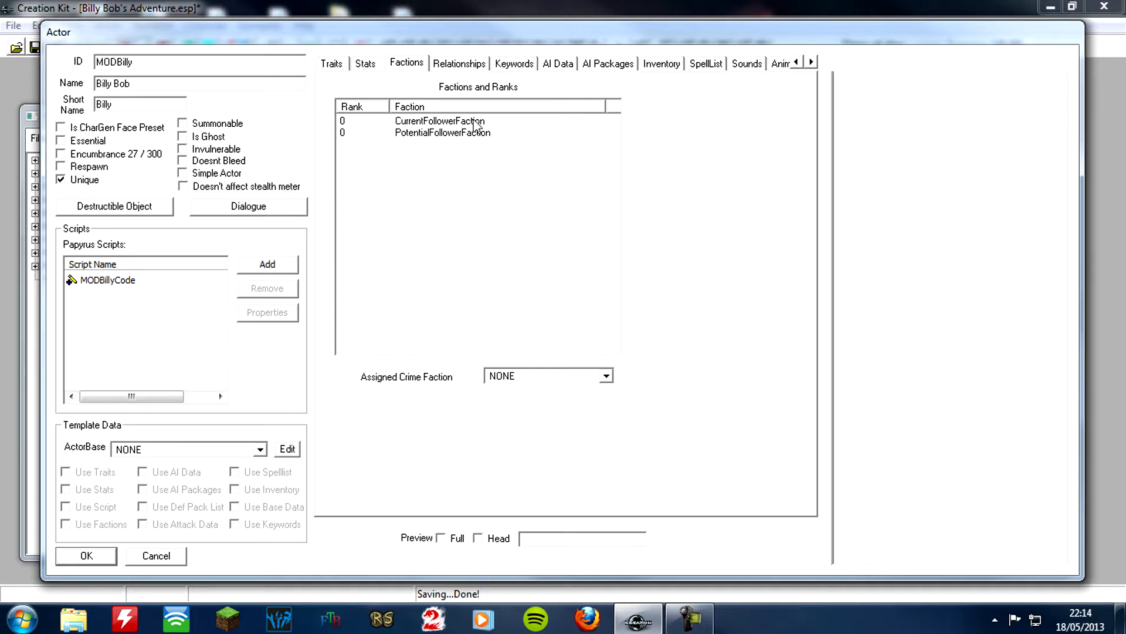
# Set the CurrentFollowerFaction rank to -1 and save the actor's changes
pyautogui.click(356, 121)
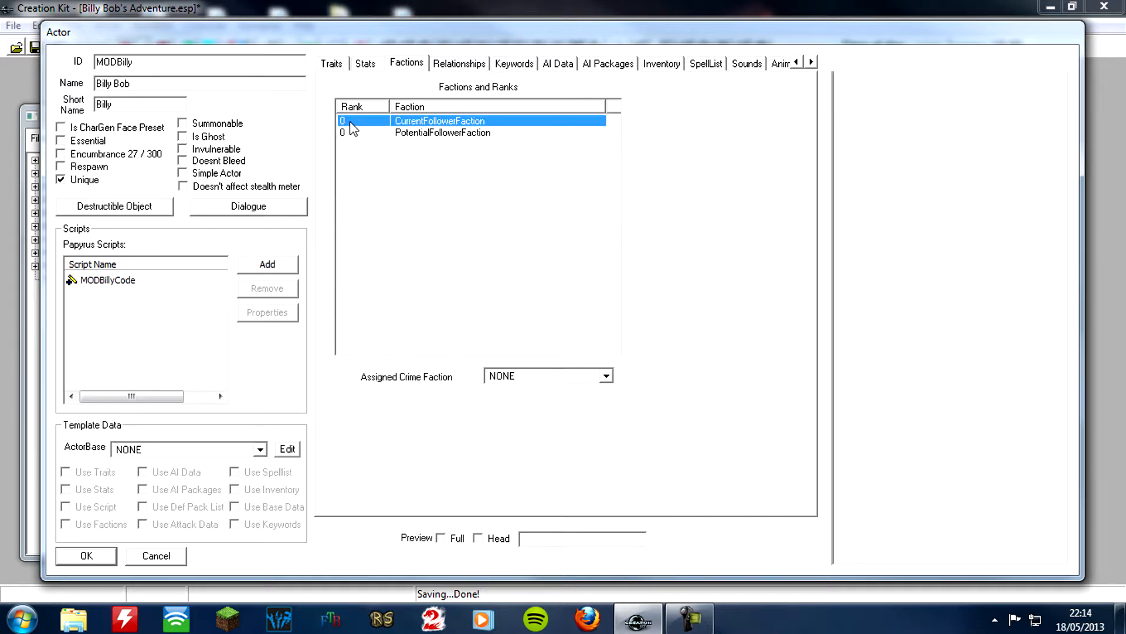
pyautogui.click(350, 123)
pyautogui.write('-1')
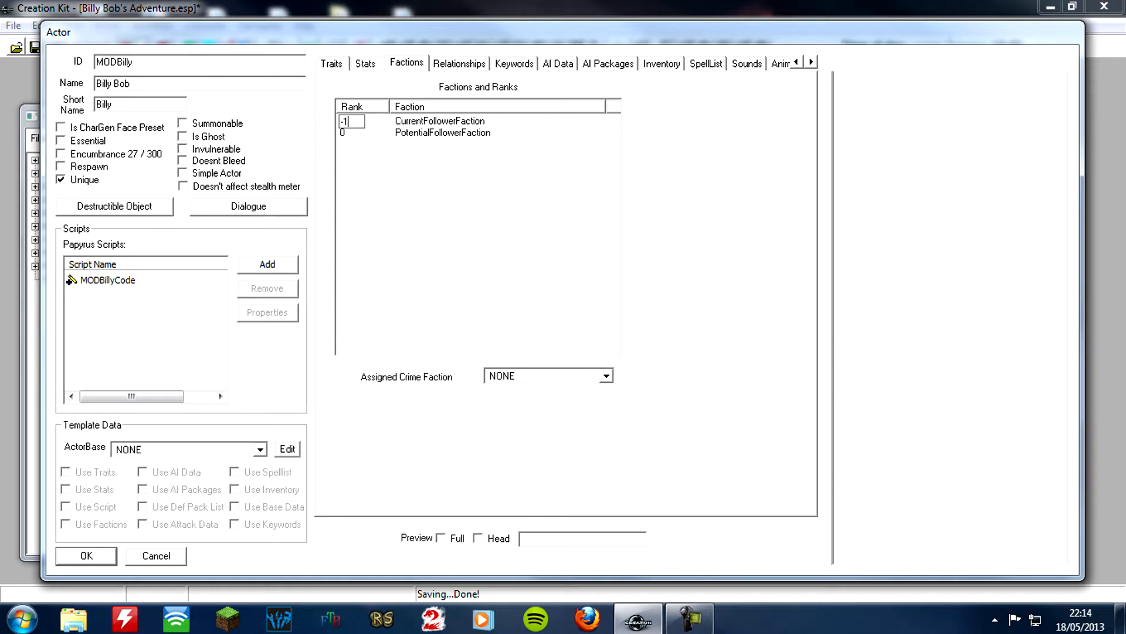
pyautogui.press('Return')
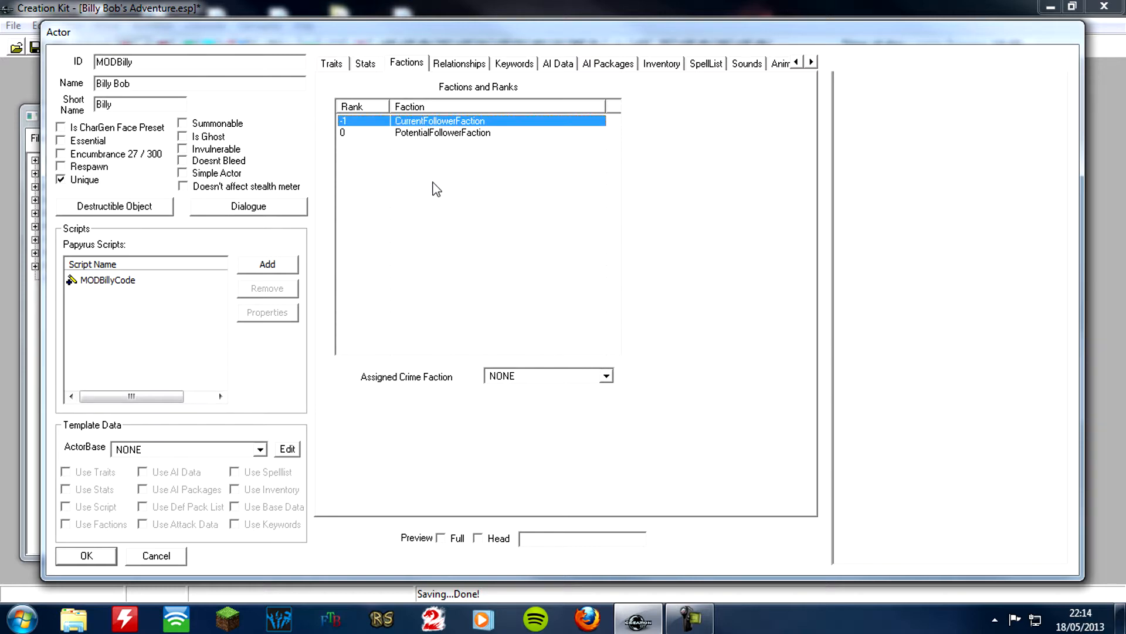
pyautogui.click(111, 556)
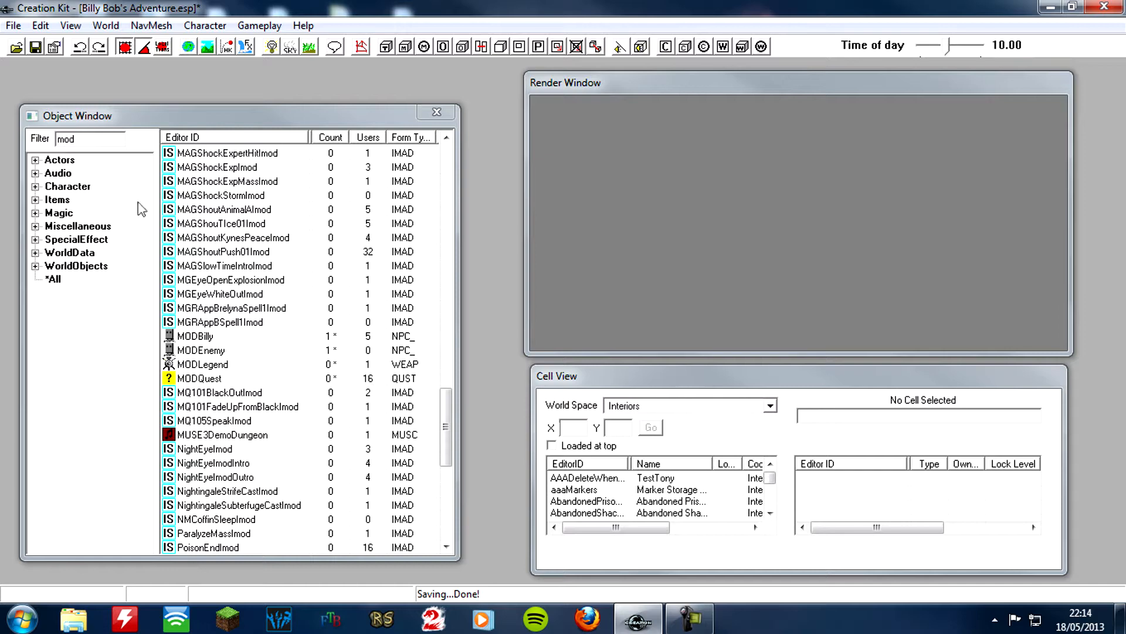
# Show all Character relationship records by clearing the object filter
pyautogui.click(35, 186)
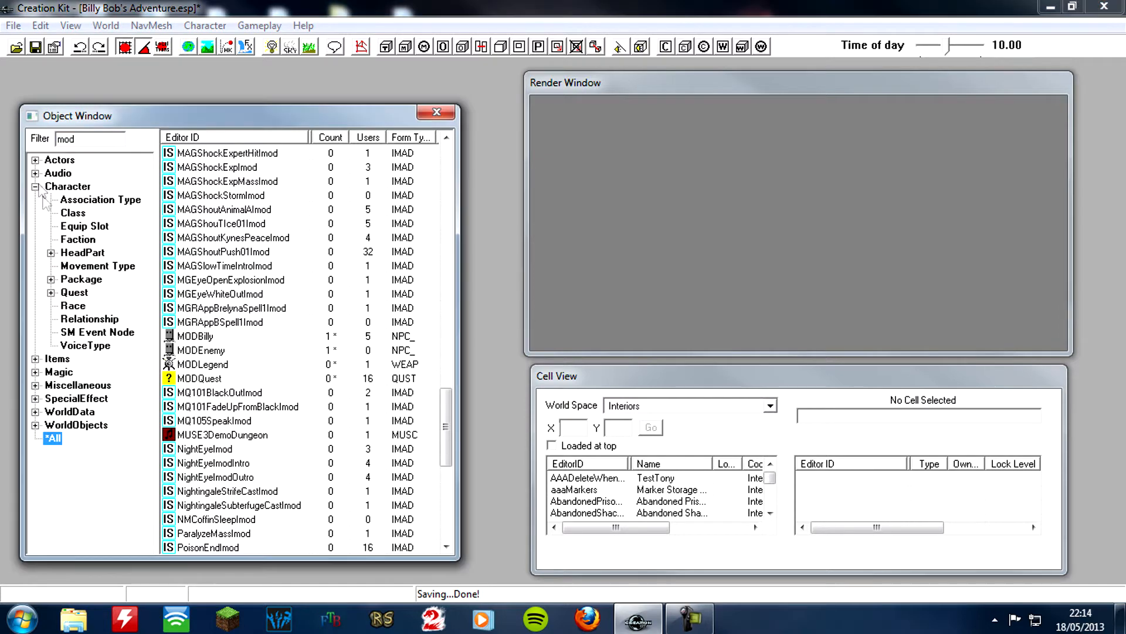
pyautogui.click(93, 320)
pyautogui.moveTo(101, 141); pyautogui.dragTo(36, 153)
pyautogui.press('BackSpace')
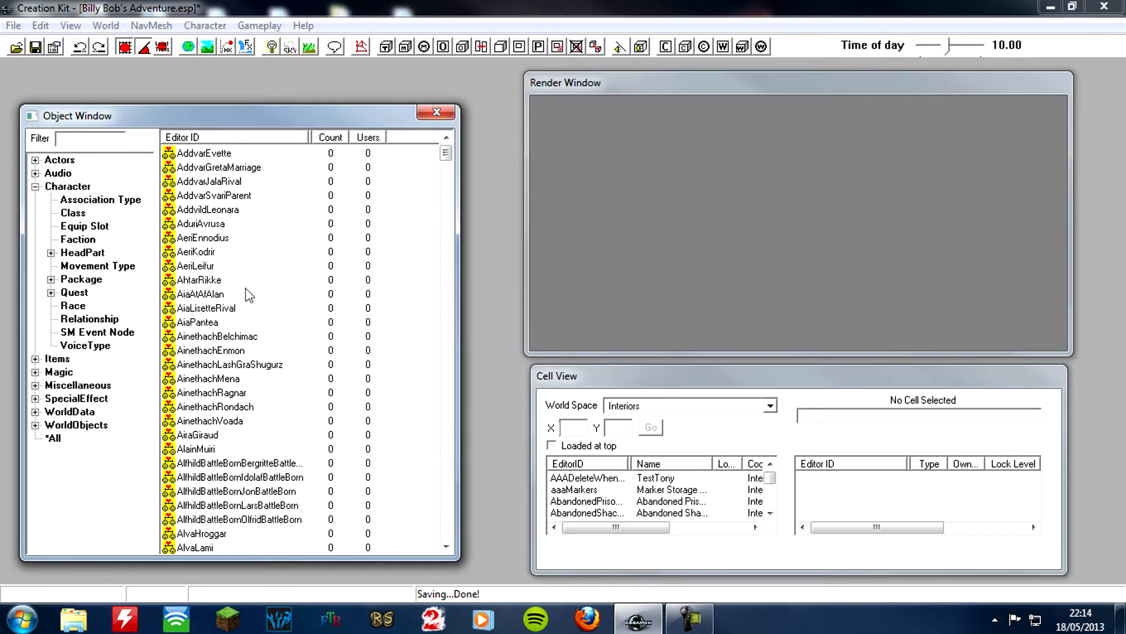
# Examine the available relationship levels in the AeriLeifur relationship and close it without changes
pyautogui.doubleClick(231, 268)
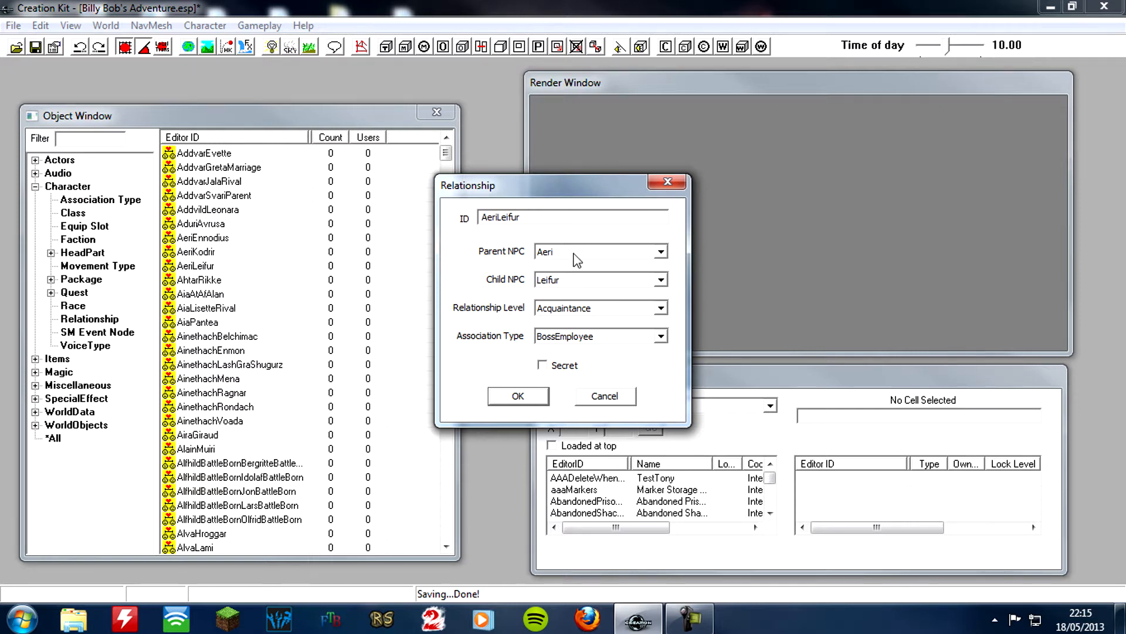
pyautogui.click(576, 311)
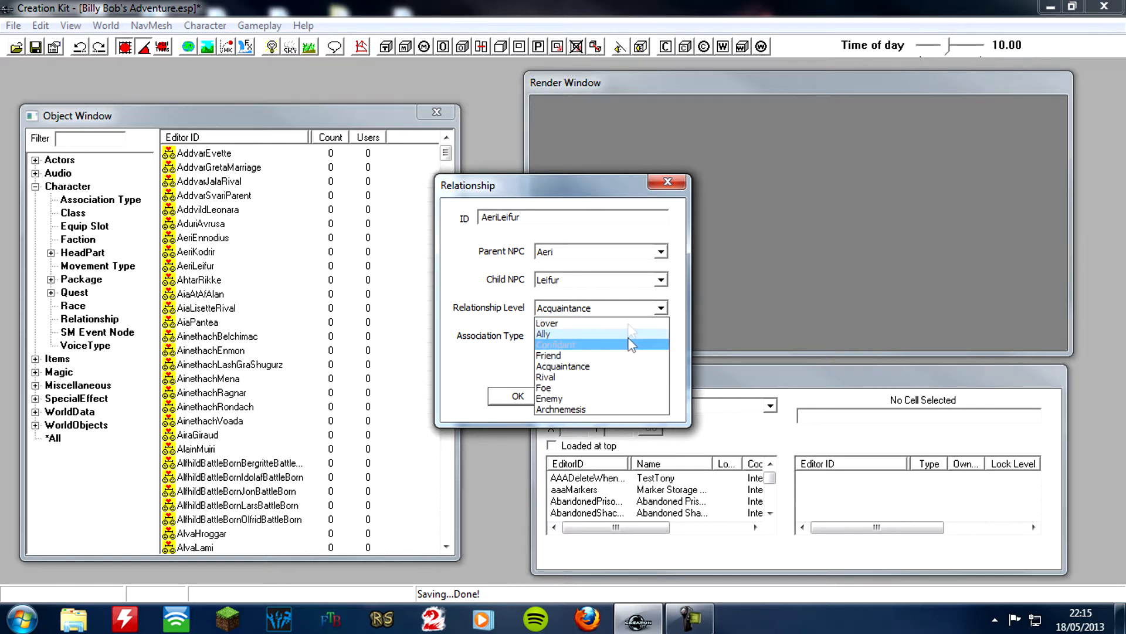
pyautogui.click(637, 309)
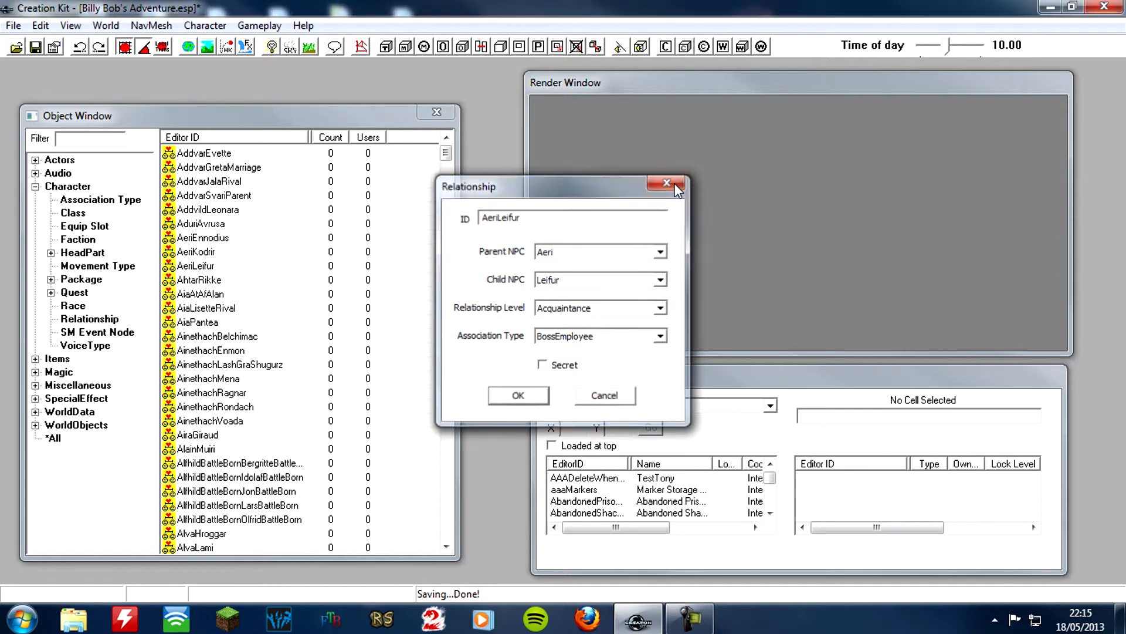
pyautogui.click(672, 184)
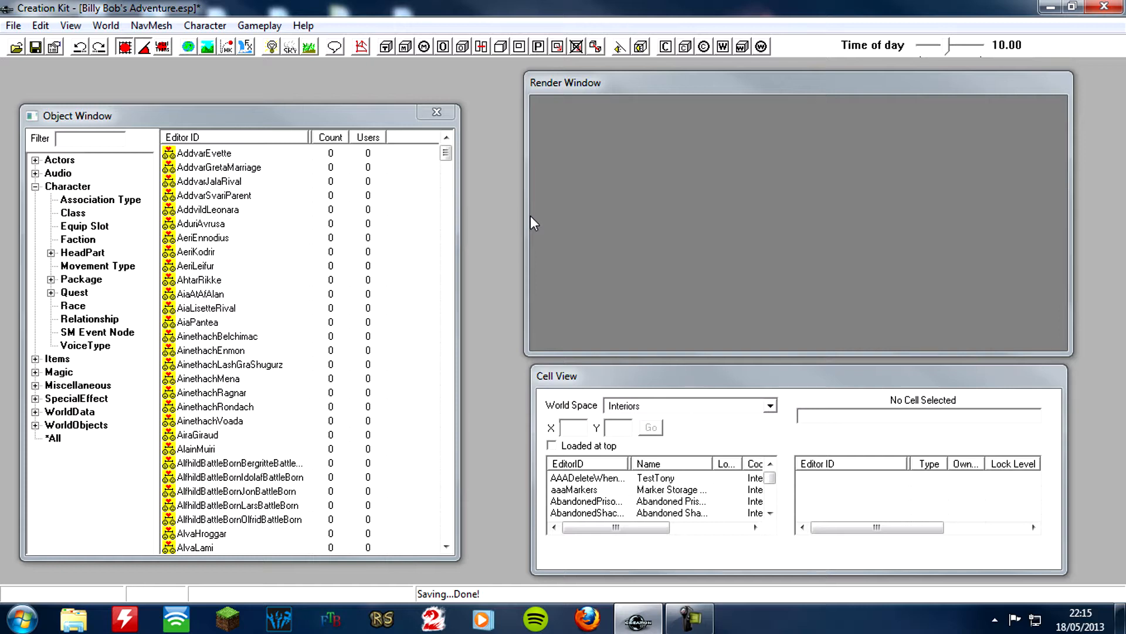
# Filter all objects by "mod" and open the MODQuest quest
pyautogui.click(35, 186)
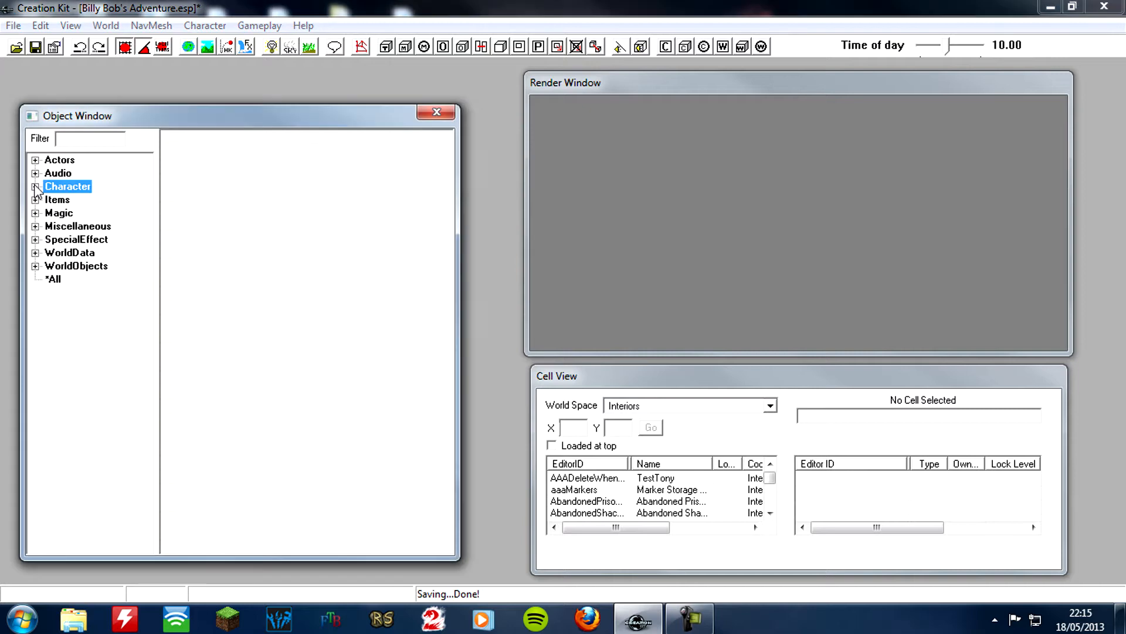
pyautogui.click(83, 139)
pyautogui.write('mod')
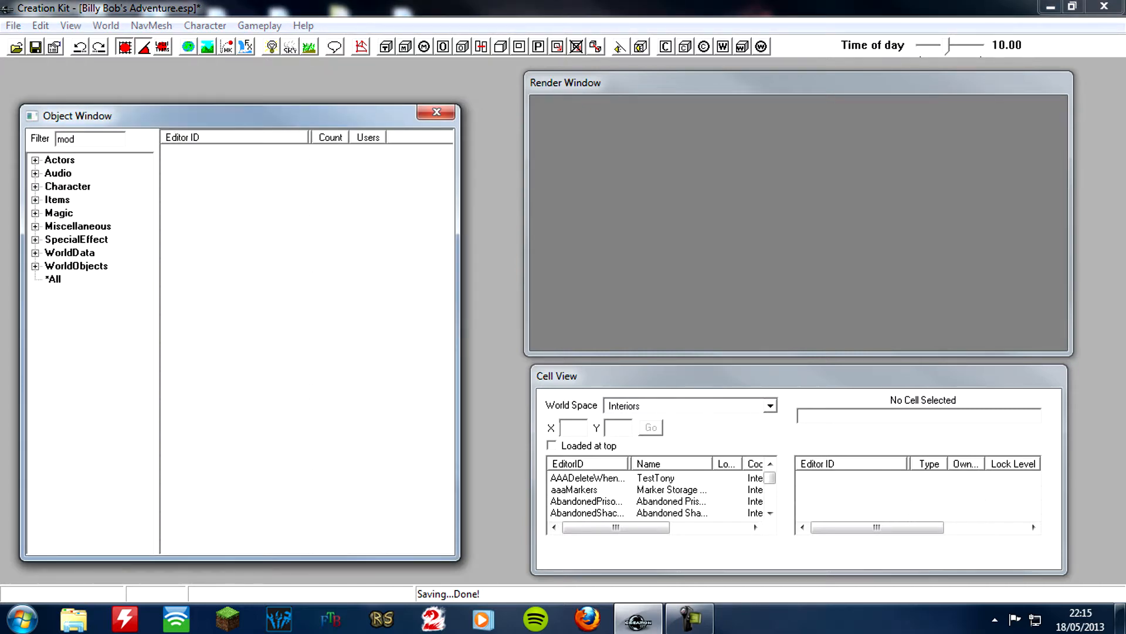
pyautogui.click(51, 279)
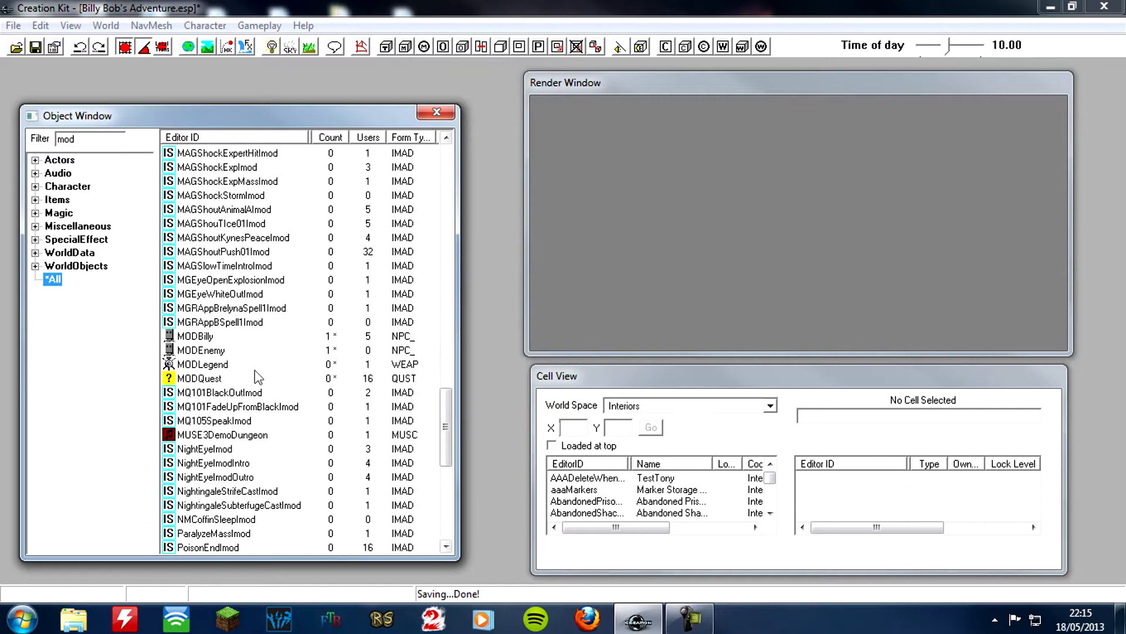
pyautogui.doubleClick(214, 379)
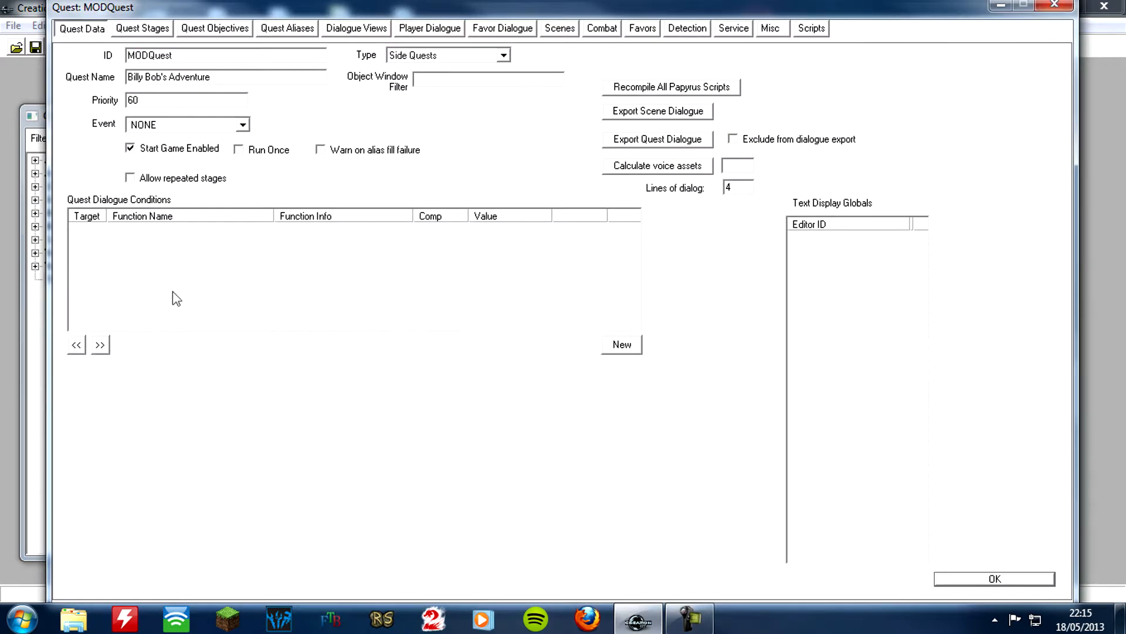
# Add the line Alias_Billy.GetActorReference() at the end of the Papyrus fragment for quest stage 40
pyautogui.click(141, 28)
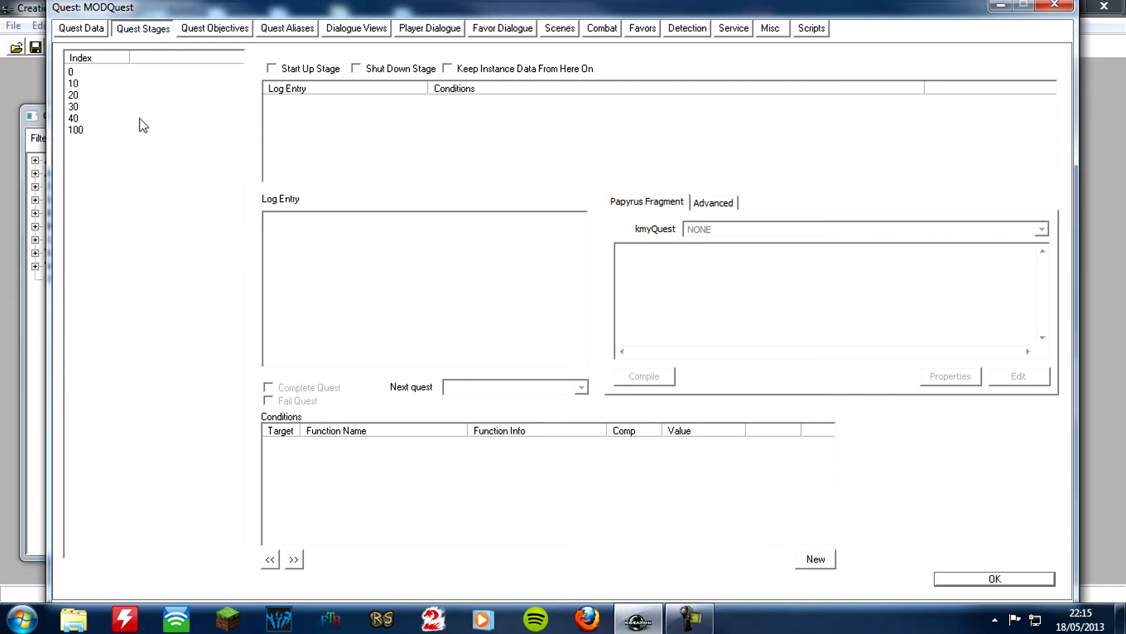
pyautogui.click(81, 120)
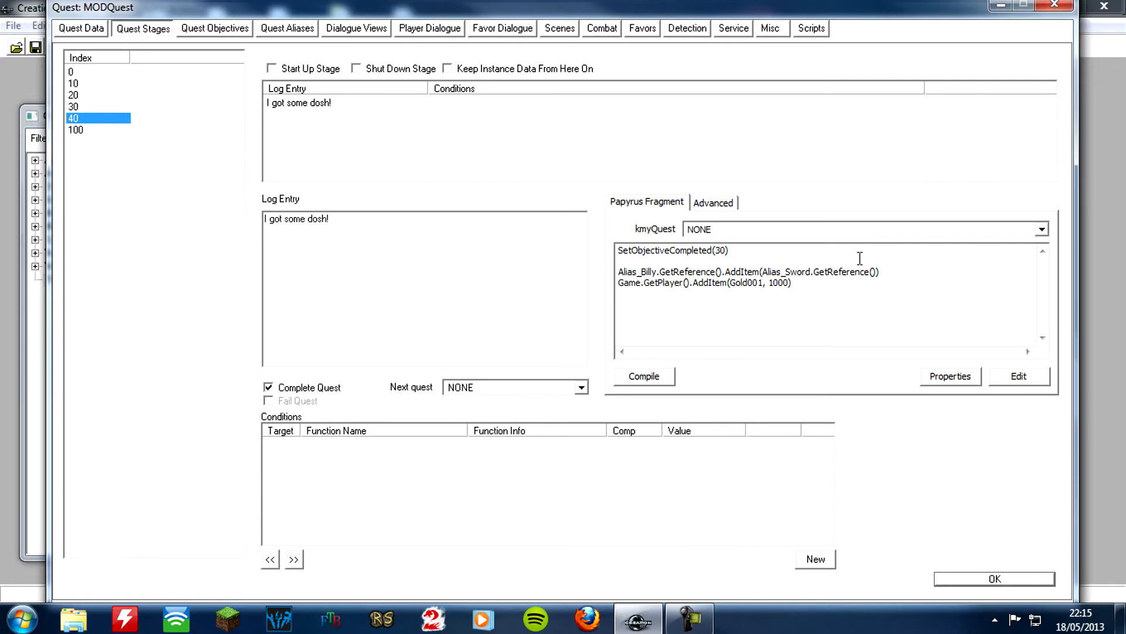
pyautogui.click(831, 291)
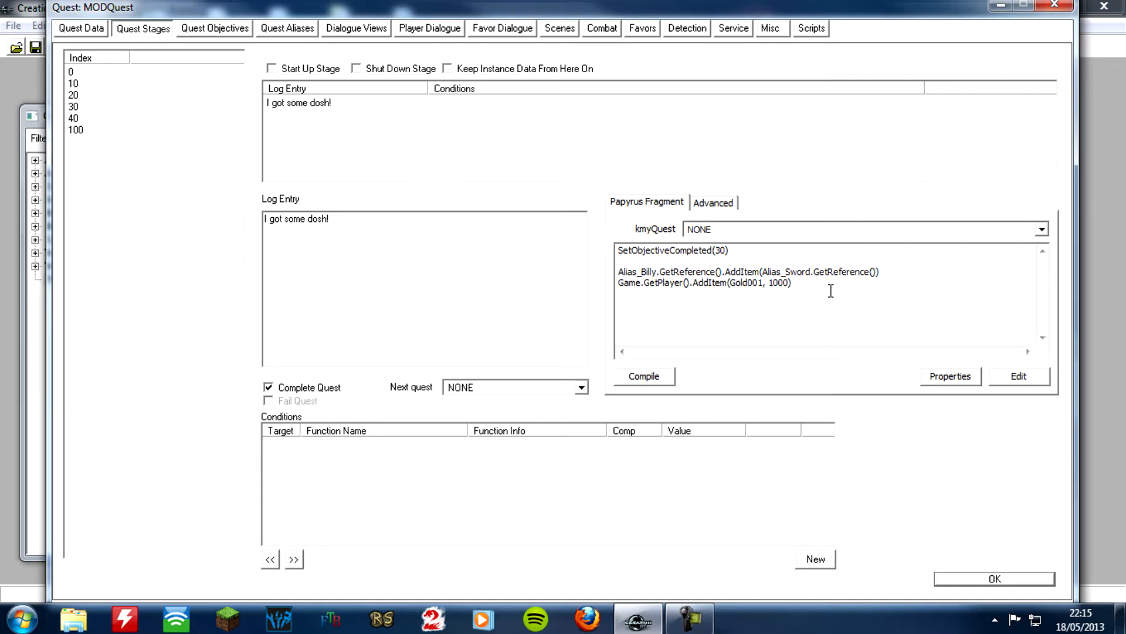
pyautogui.write('Al')
pyautogui.write('_Billy\\')
pyautogui.press('BackSpace')
pyautogui.write('.GetR')
pyautogui.press('BackSpace')
pyautogui.write('ActorR')
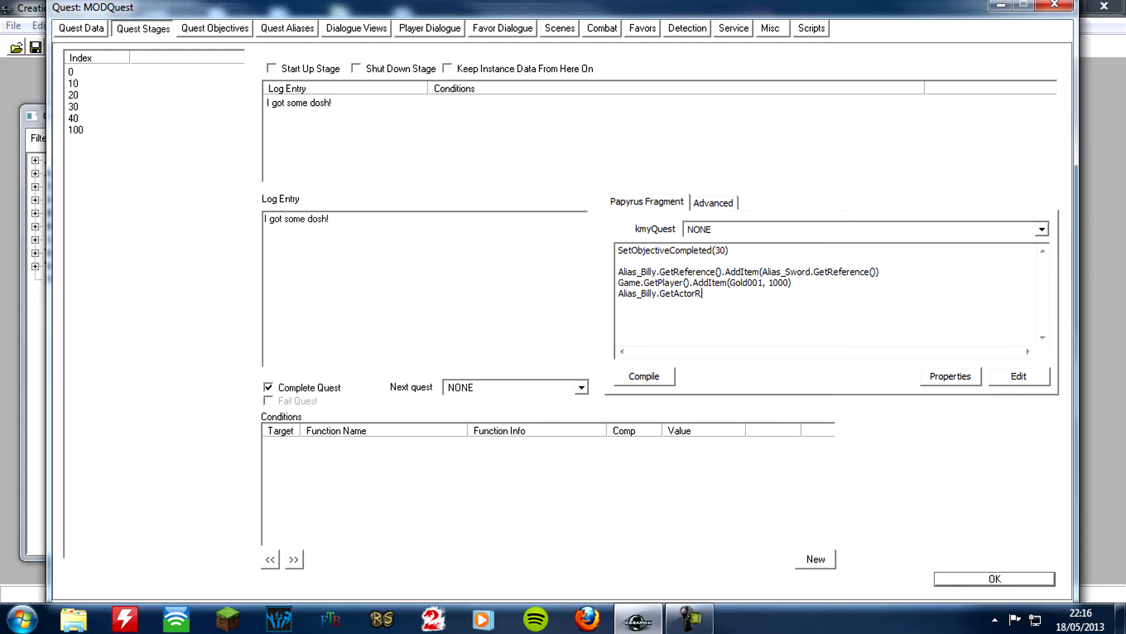
pyautogui.write('eference().SetRelationshipRank()')
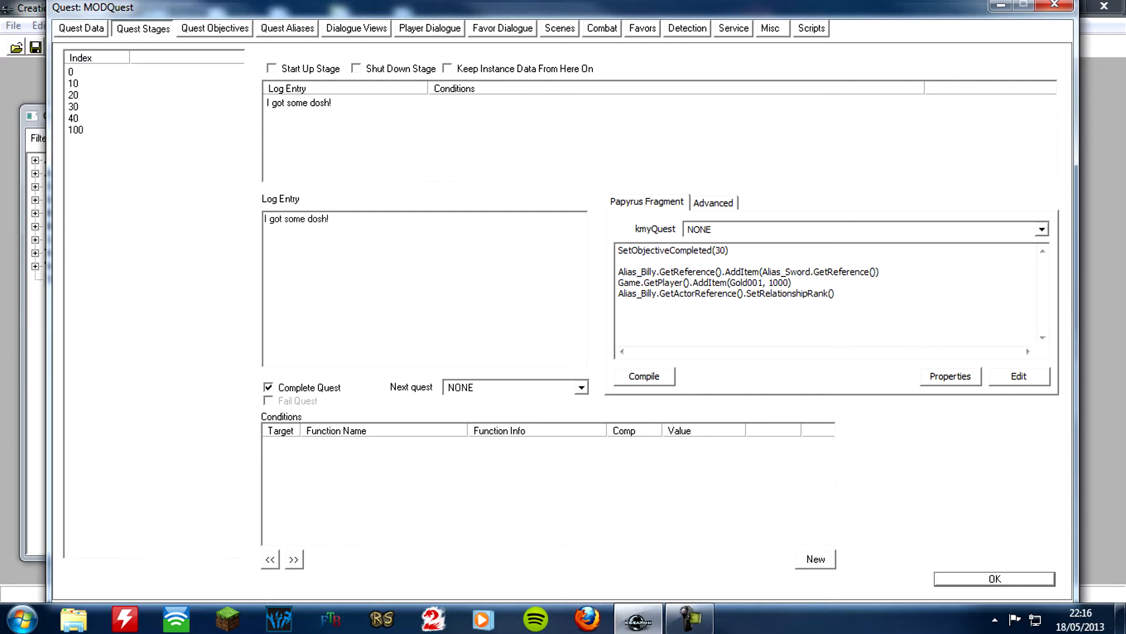
# Append .SetRelationshipRank() to the new Alias_Billy.GetActorReference() line
pyautogui.write('Game.GetPlayer(),')
# Enter Game.GetPlayer() as the first argument of SetRelationshipRank and review the script's property list
pyautogui.click(947, 376)
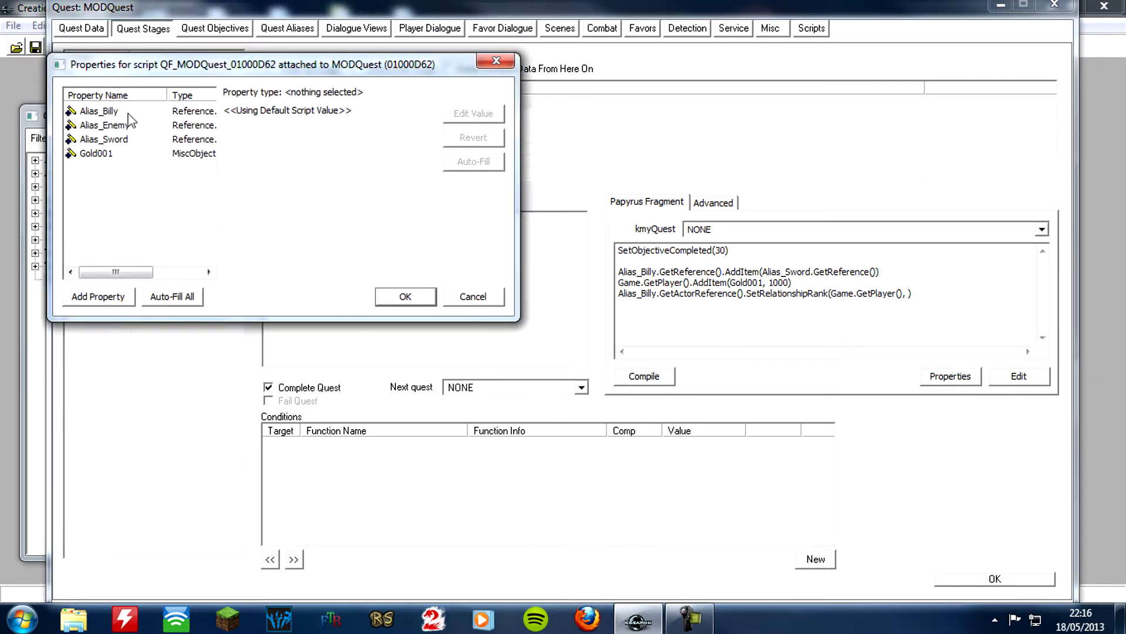
pyautogui.click(486, 66)
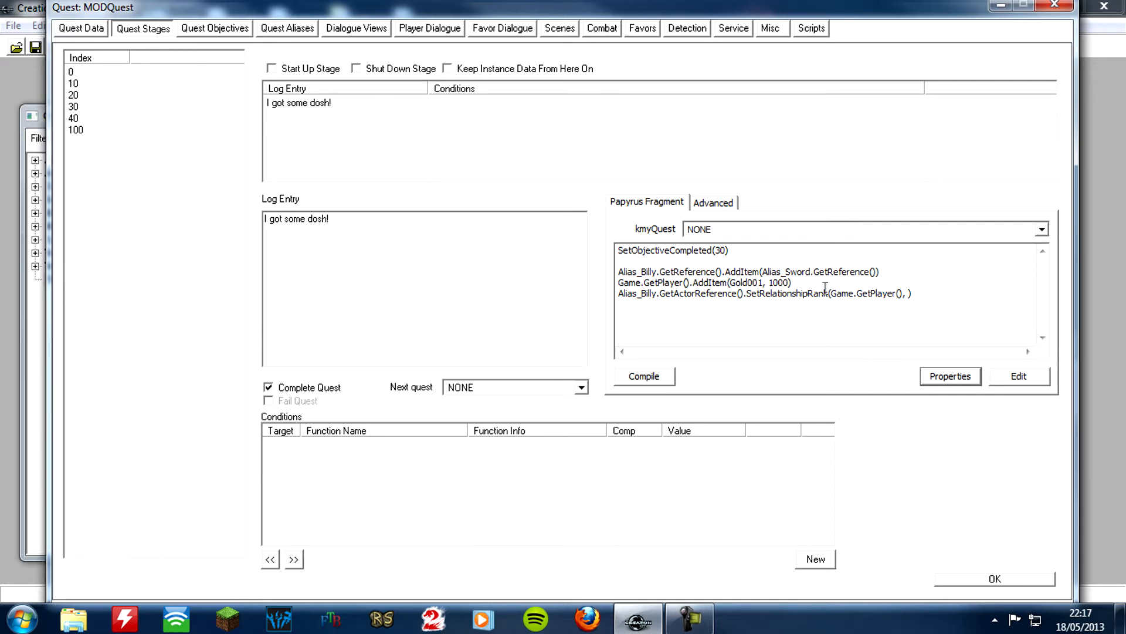
# Enter 3 as the second argument of SetRelationshipRank and compile the stage 40 fragment
pyautogui.click(1028, 312)
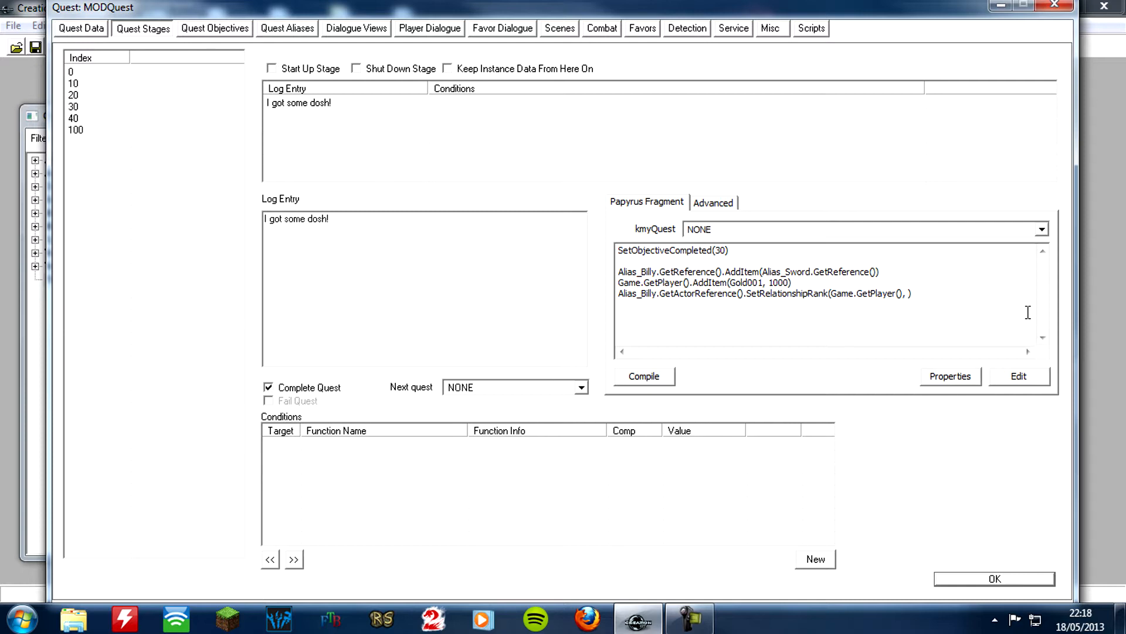
pyautogui.write('3')
pyautogui.click(644, 376)
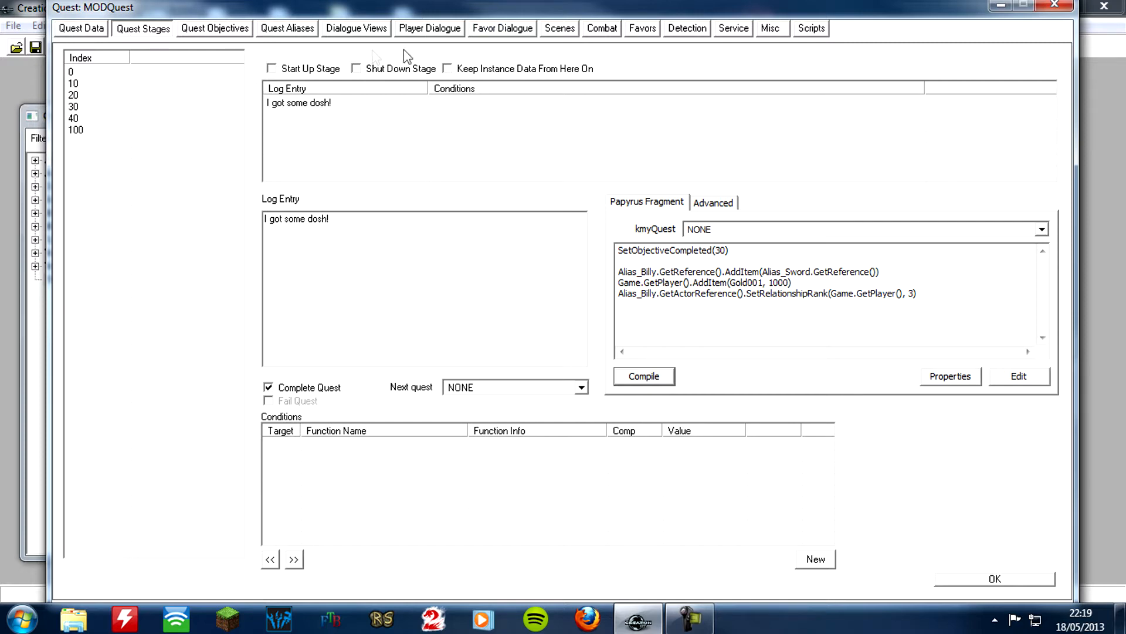
# Create a new topic of the Hello type in MODQuest's miscellaneous dialogue
pyautogui.click(788, 31)
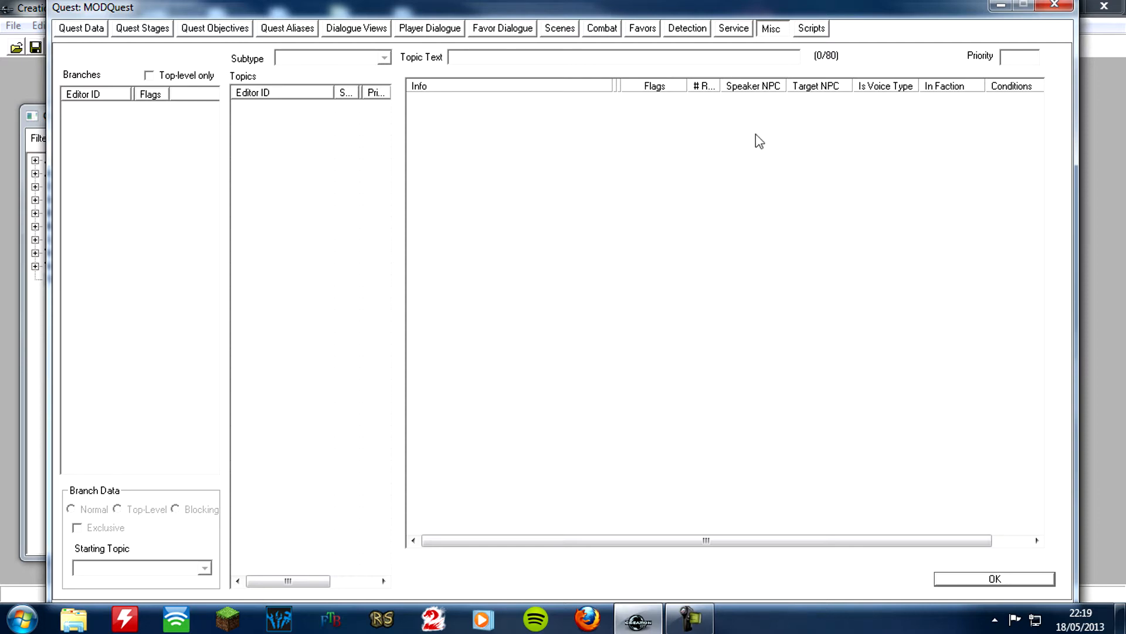
pyautogui.rightClick(289, 136)
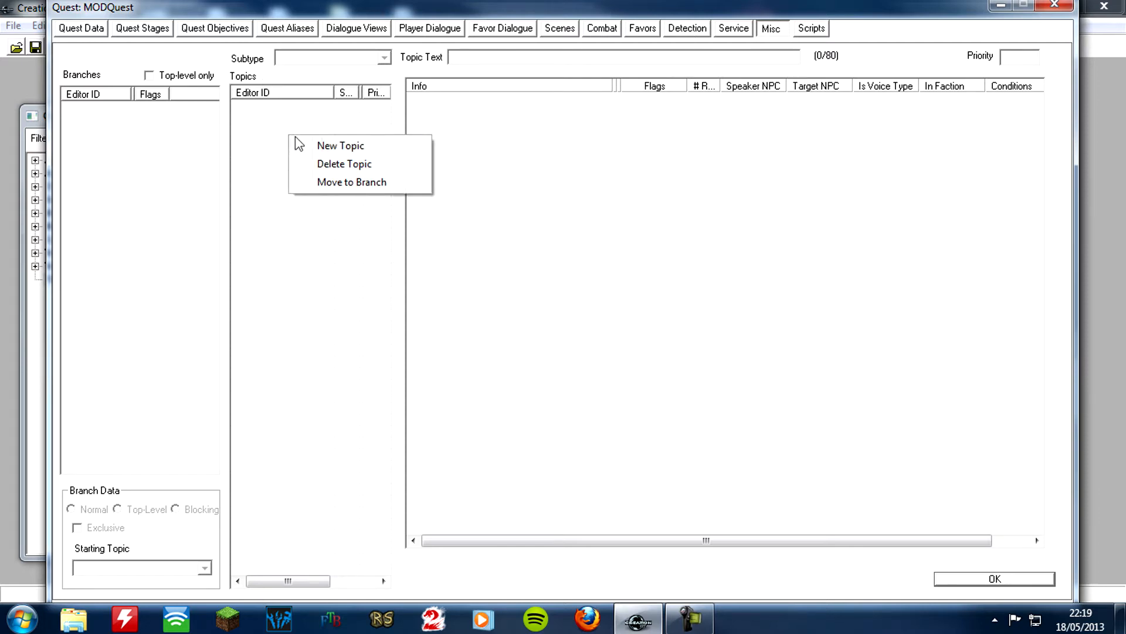
pyautogui.click(327, 146)
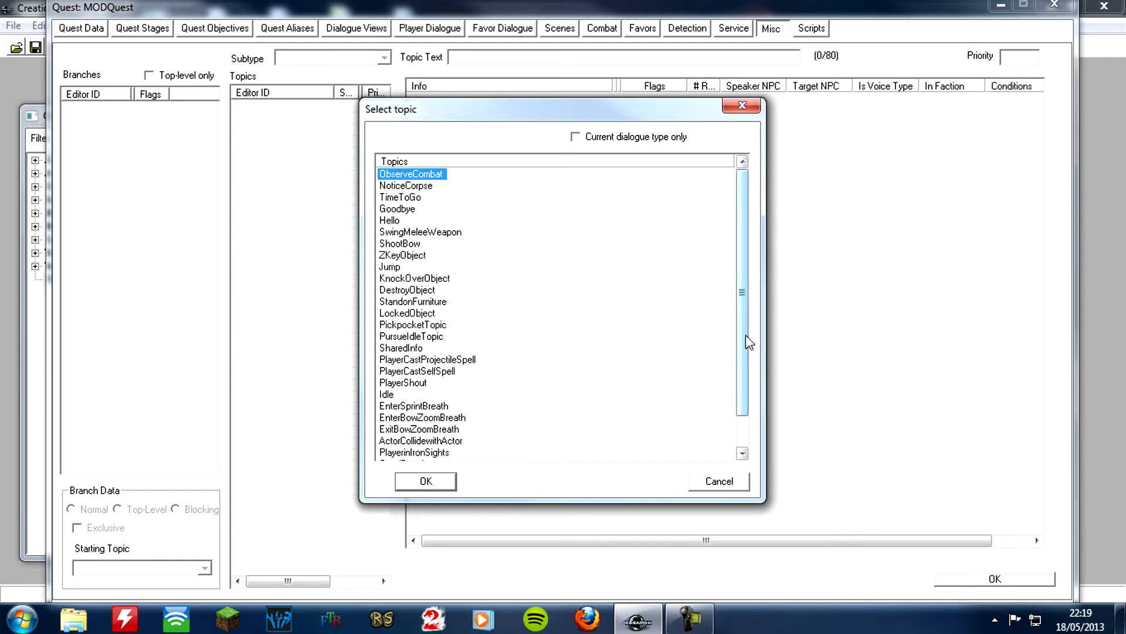
pyautogui.moveTo(741, 289)
pyautogui.mouseDown()
pyautogui.moveTo(740, 424)
pyautogui.moveTo(755, 323)
pyautogui.moveTo(744, 283)
pyautogui.mouseUp()
pyautogui.click(409, 217)
pyautogui.click(404, 220)
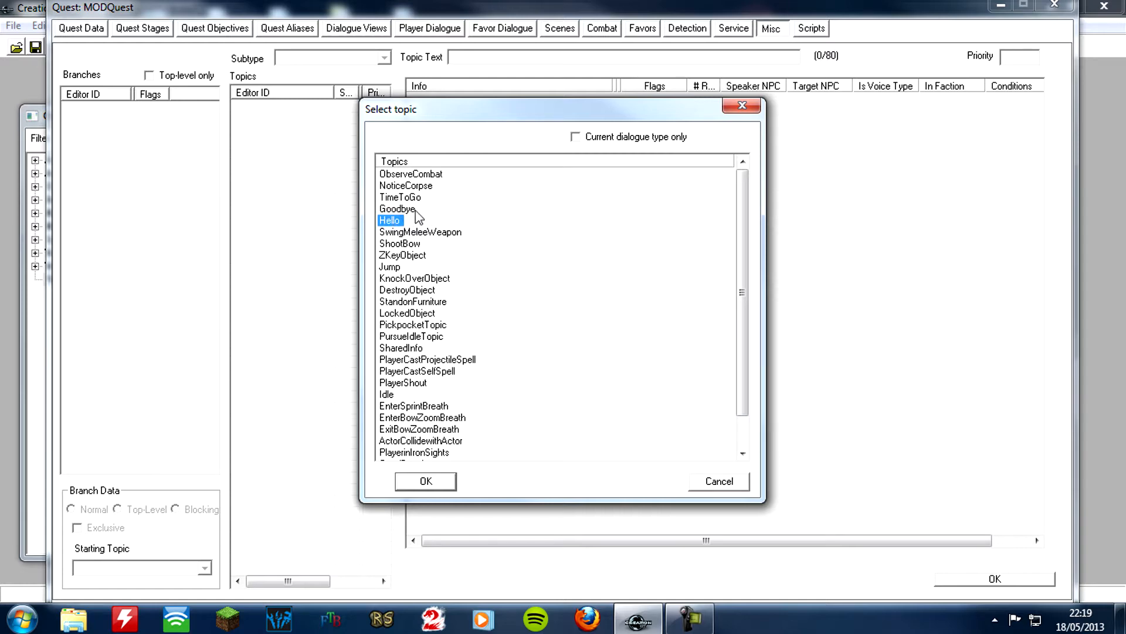
pyautogui.click(416, 210)
pyautogui.click(393, 221)
pyautogui.click(441, 485)
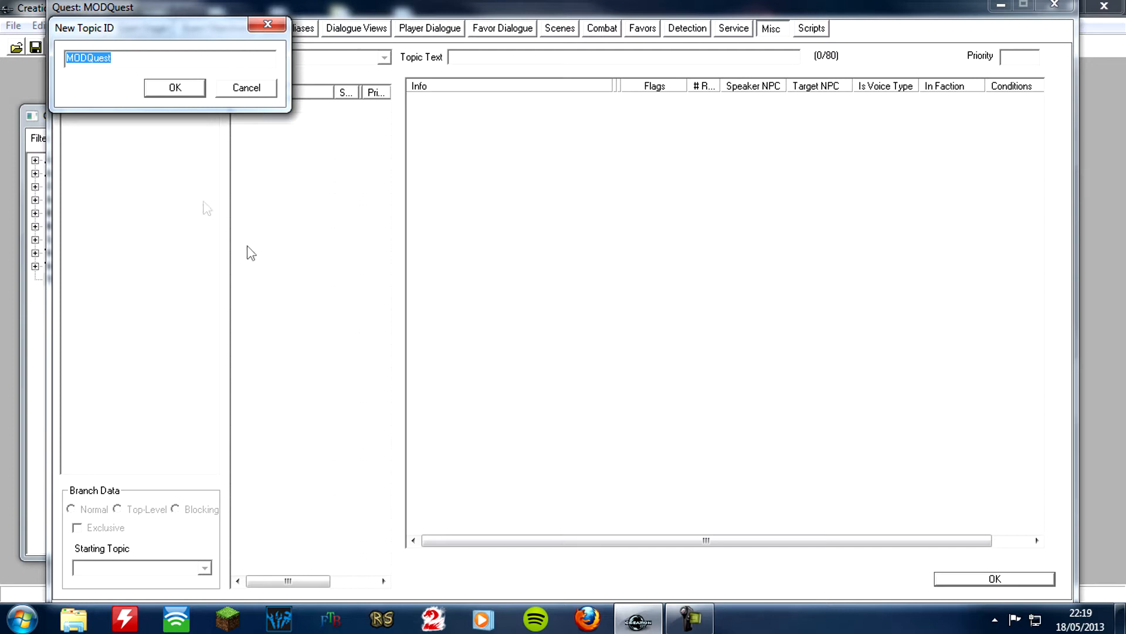
# Set the new Hello topic's ID to MODQuestHello
pyautogui.click(138, 57)
pyautogui.write('Hellop')
pyautogui.press('BackSpace')
pyautogui.click(174, 87)
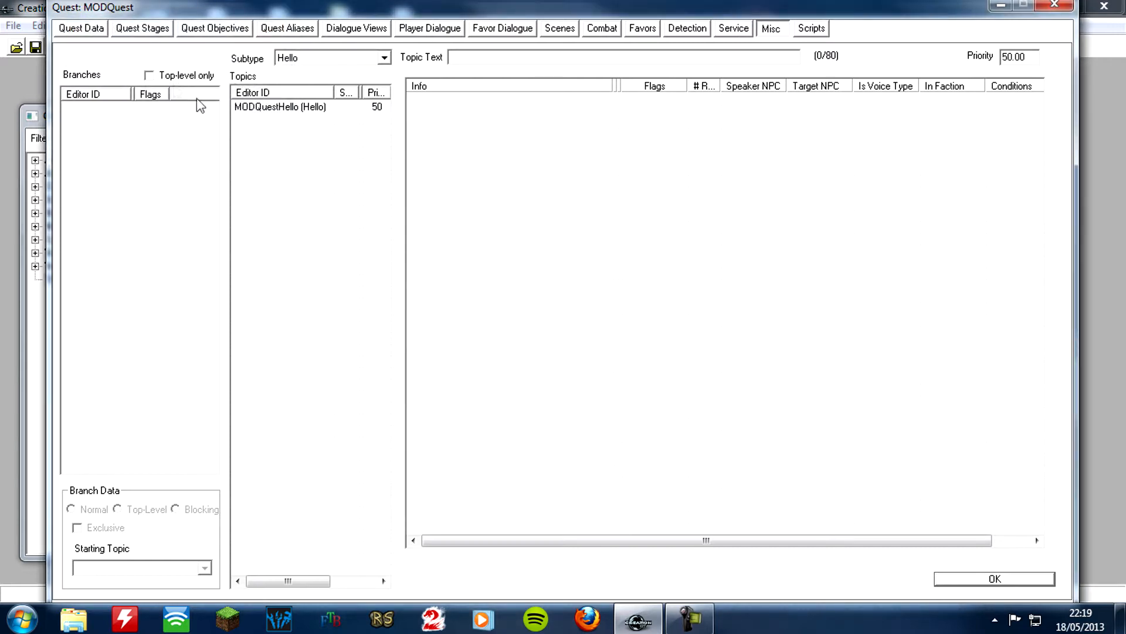
# Add a new info to the MODQuestHello topic with the response text "Yo Dude! Can you help me?"
pyautogui.click(302, 108)
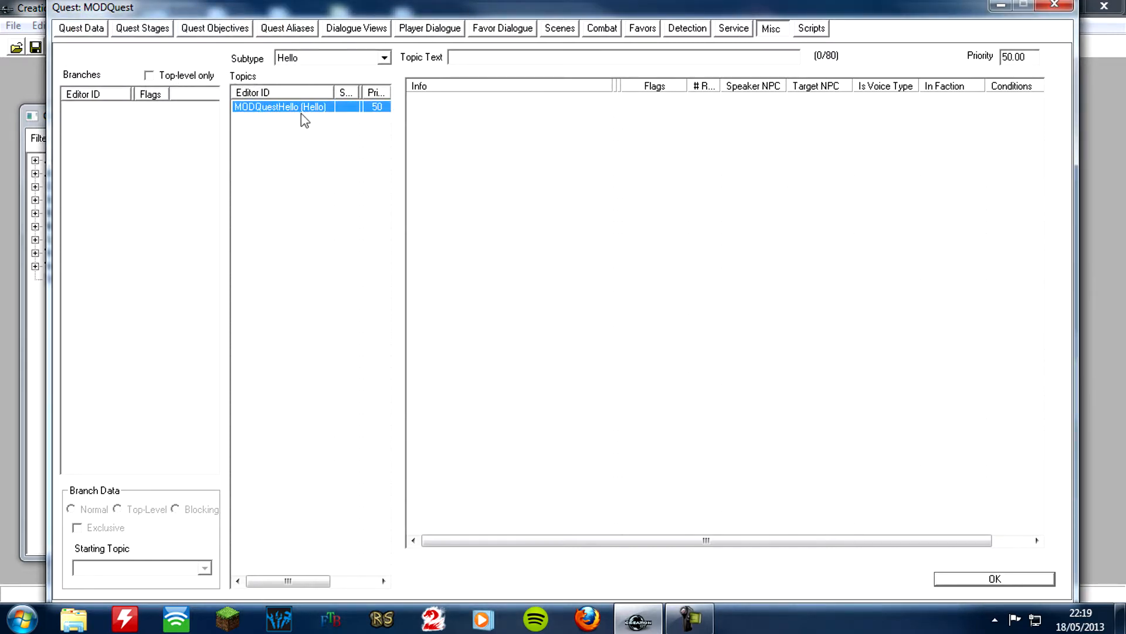
pyautogui.rightClick(487, 136)
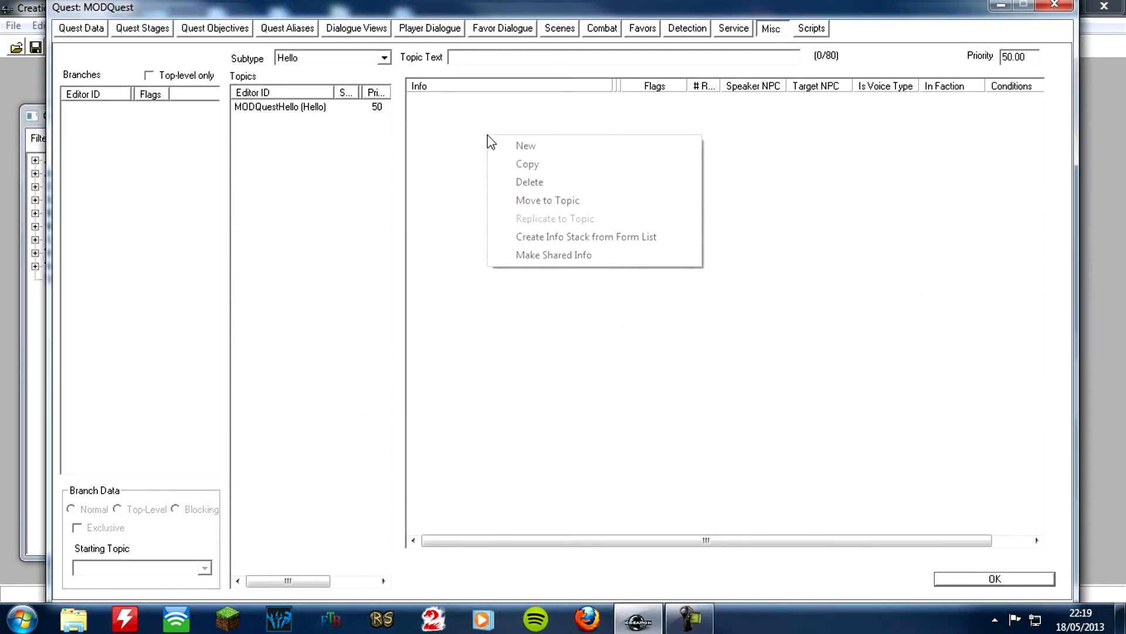
pyautogui.click(495, 146)
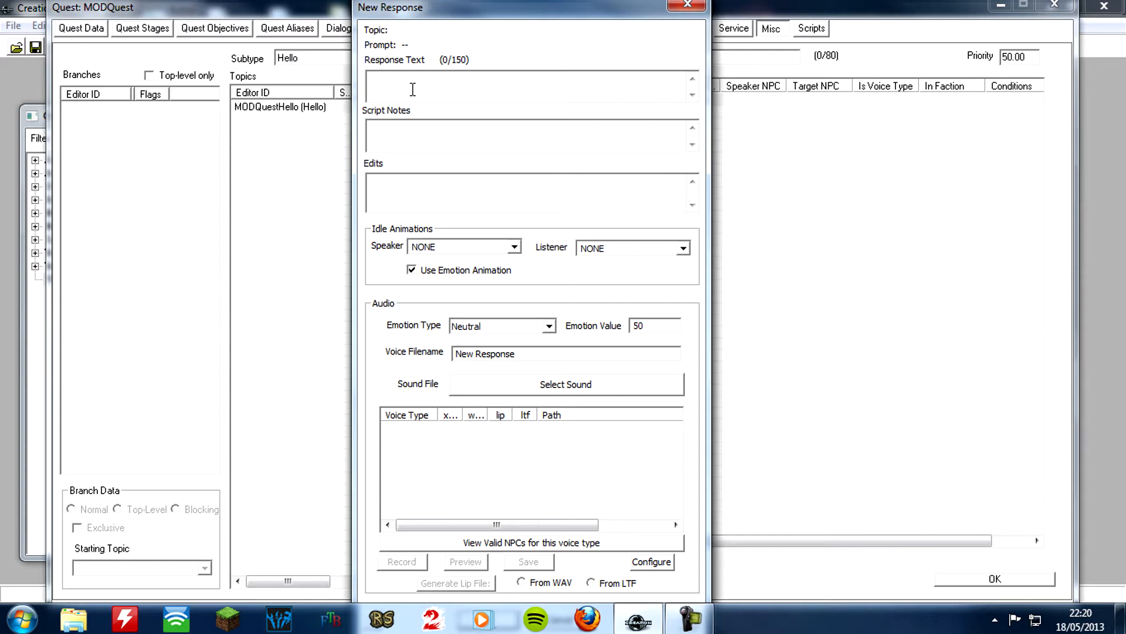
pyautogui.write('Y')
pyautogui.write('Dude')
pyautogui.press('BackSpace')
pyautogui.press('BackSpace')
pyautogui.press('BackSpace')
pyautogui.write('i')
pyautogui.press('BackSpace')
pyautogui.write('ude! Can you help me?')
pyautogui.press('Tab')
pyautogui.press('Tab')
pyautogui.press('Tab')
pyautogui.press('Tab')
pyautogui.press('Tab')
pyautogui.press('Tab')
pyautogui.press('Tab')
pyautogui.press('Tab')
pyautogui.press('Tab')
pyautogui.press('Tab')
pyautogui.press('Tab')
pyautogui.press('Tab')
pyautogui.press('Tab')
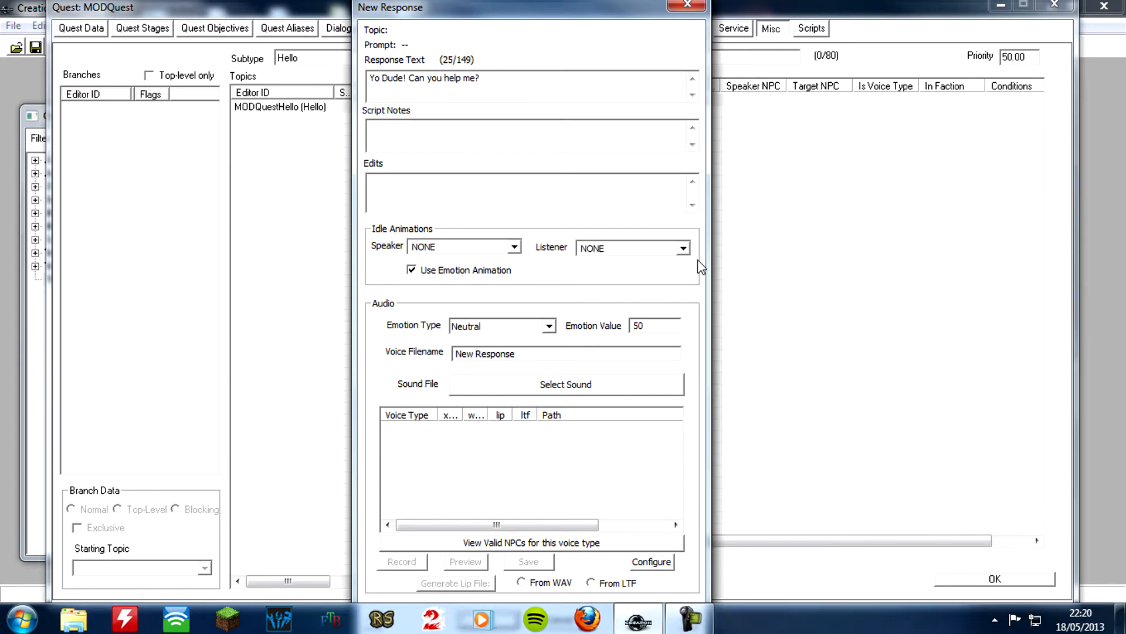
pyautogui.press('Return')
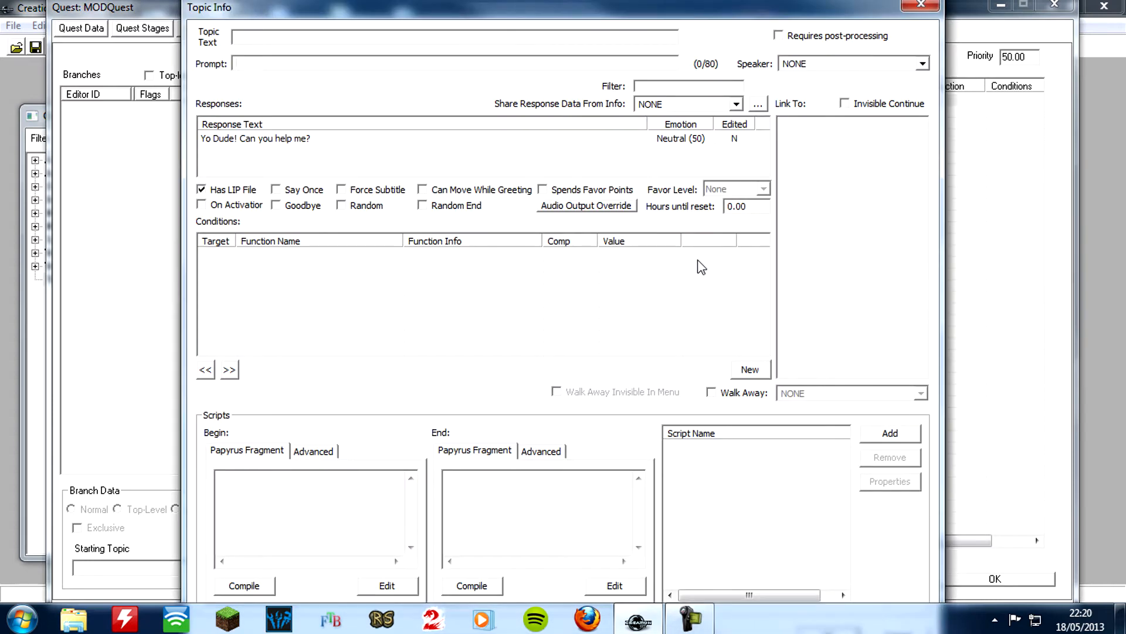
# Add a GetIsID condition for the actor MODBilly, equal to 1, to the greeting's topic info
pyautogui.rightClick(287, 270)
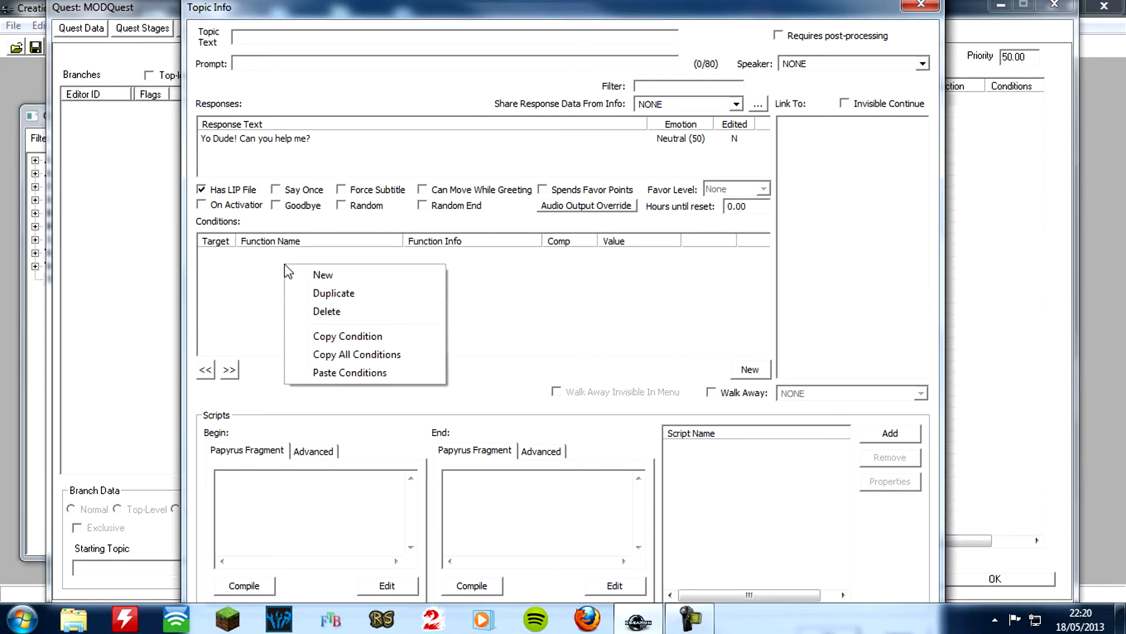
pyautogui.click(323, 275)
pyautogui.click(332, 334)
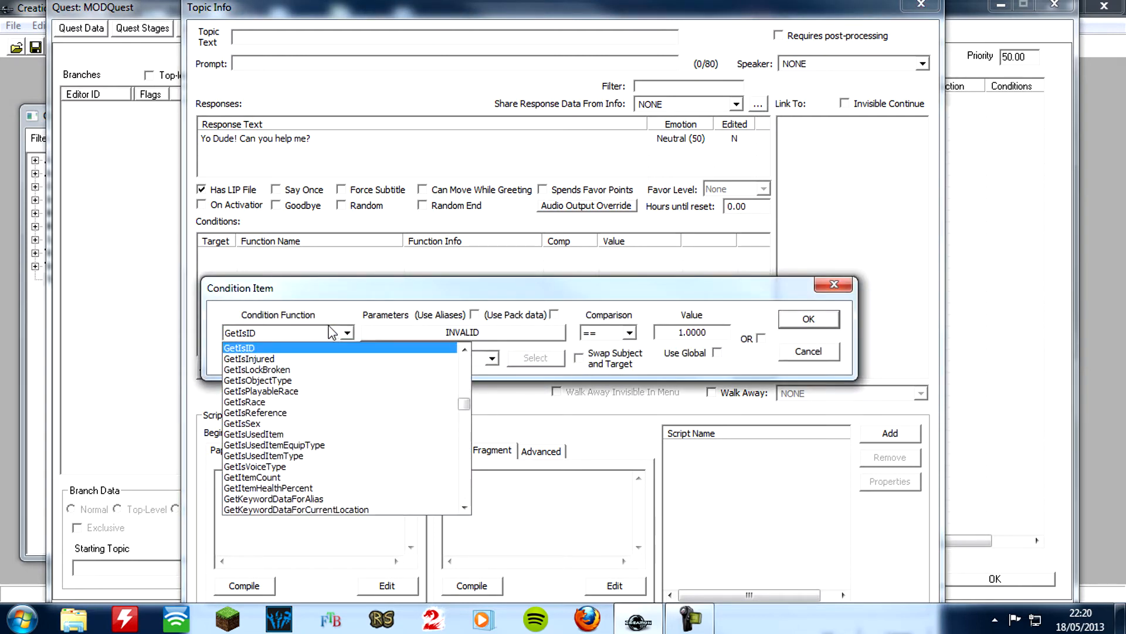
pyautogui.click(404, 333)
pyautogui.click(379, 333)
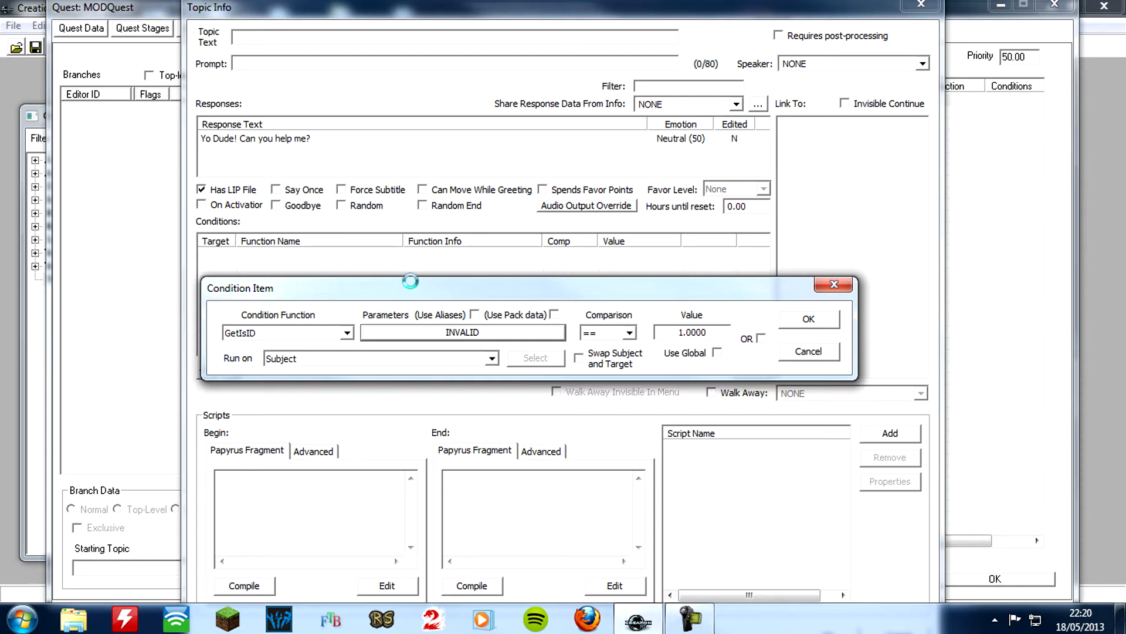
pyautogui.click(414, 388)
pyautogui.write('mod')
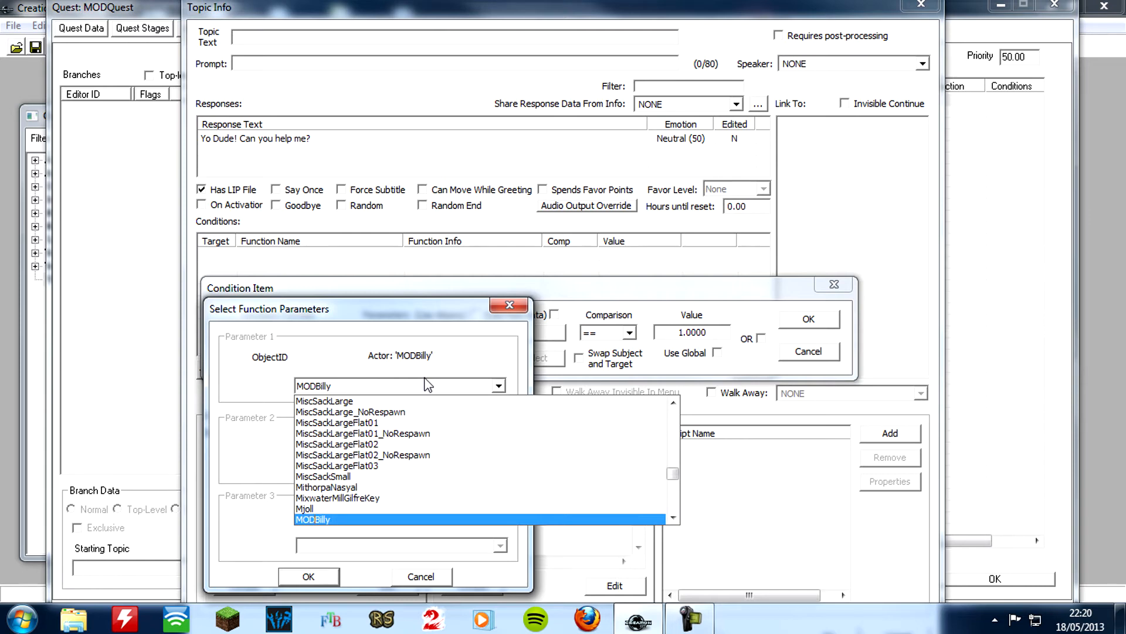
pyautogui.click(341, 520)
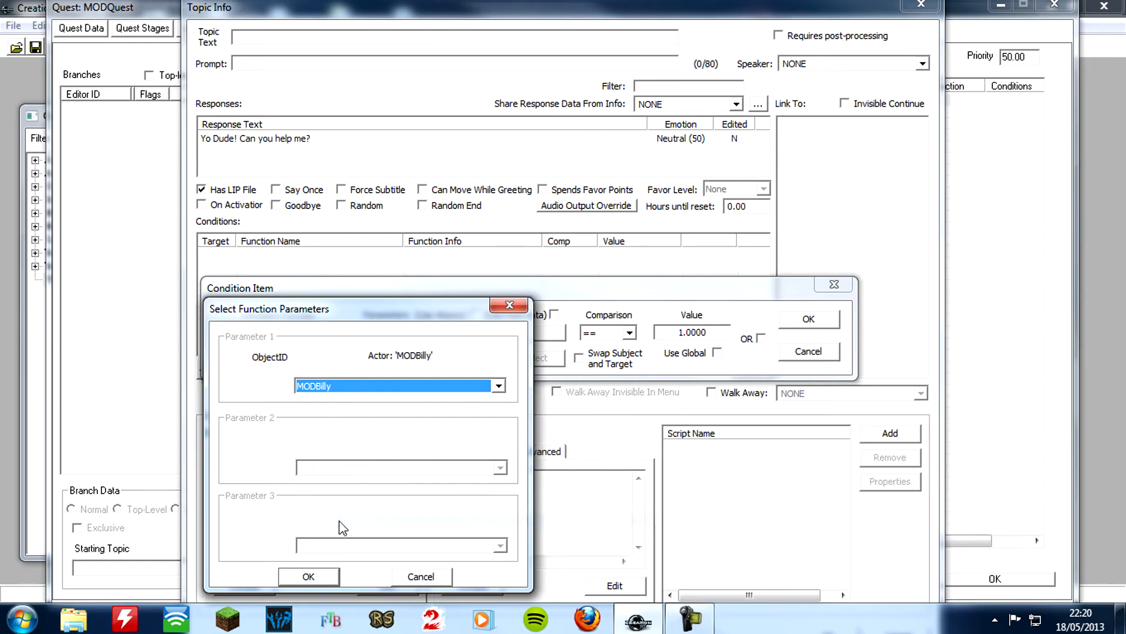
pyautogui.click(330, 582)
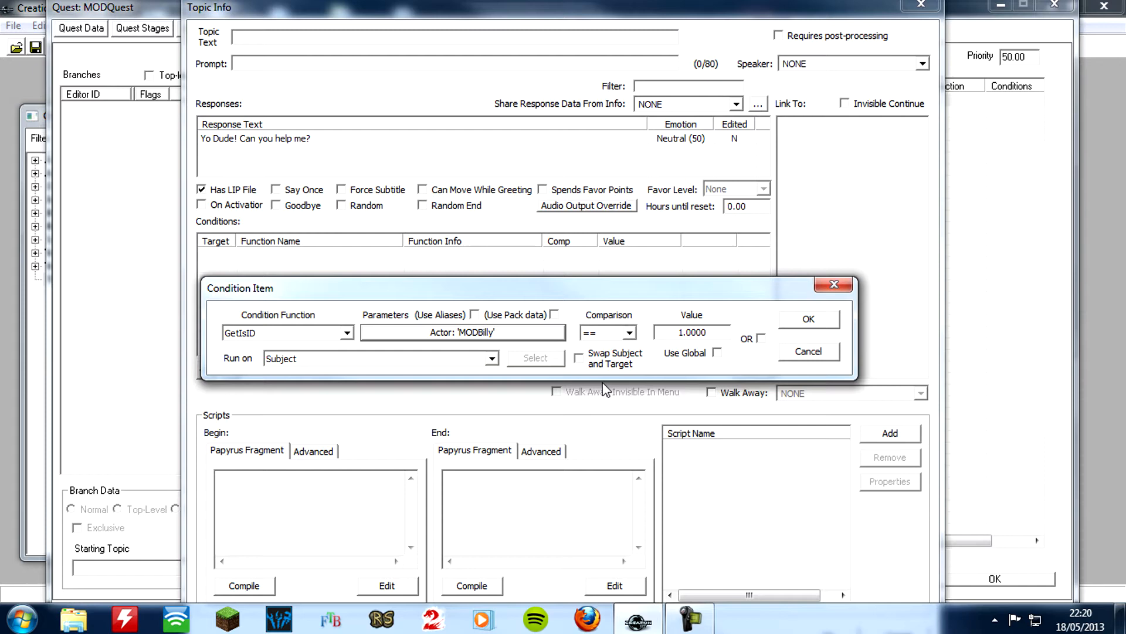
pyautogui.click(828, 319)
pyautogui.click(570, 283)
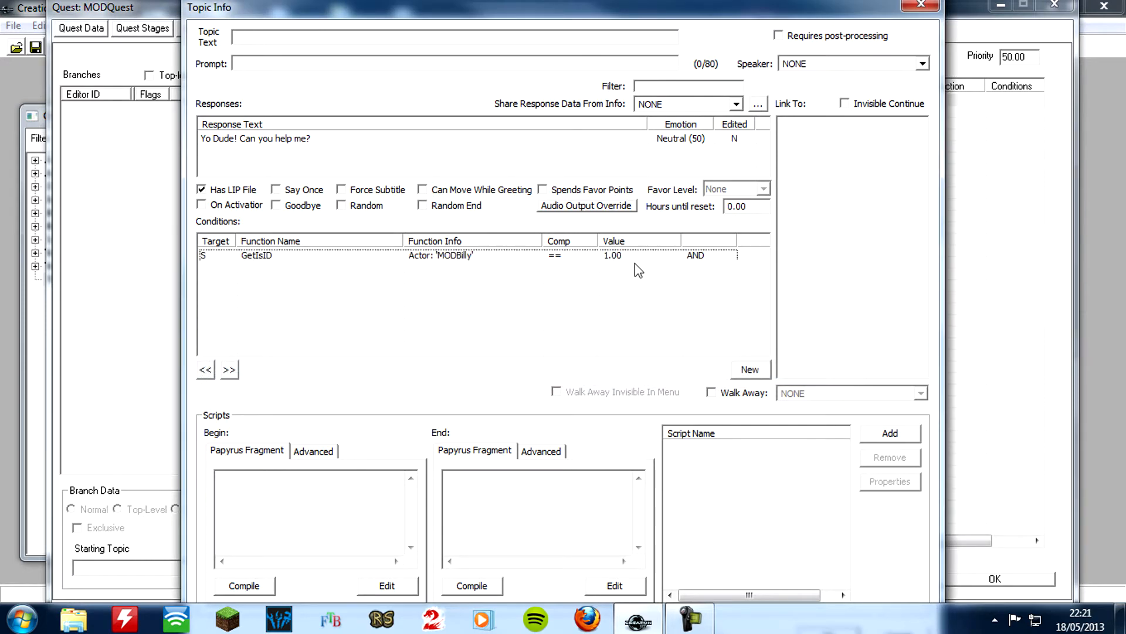
# Record a voice clip for the MaleOrc voice type of the "Yo Dude! Can you help me?" response
pyautogui.doubleClick(265, 140)
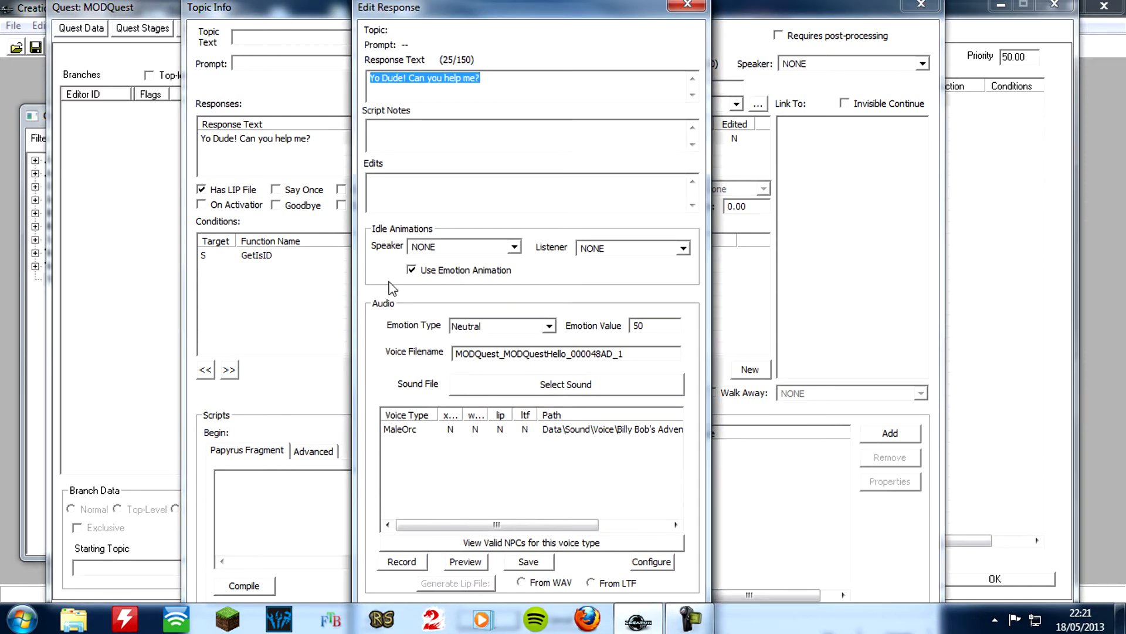
pyautogui.click(409, 436)
pyautogui.click(409, 437)
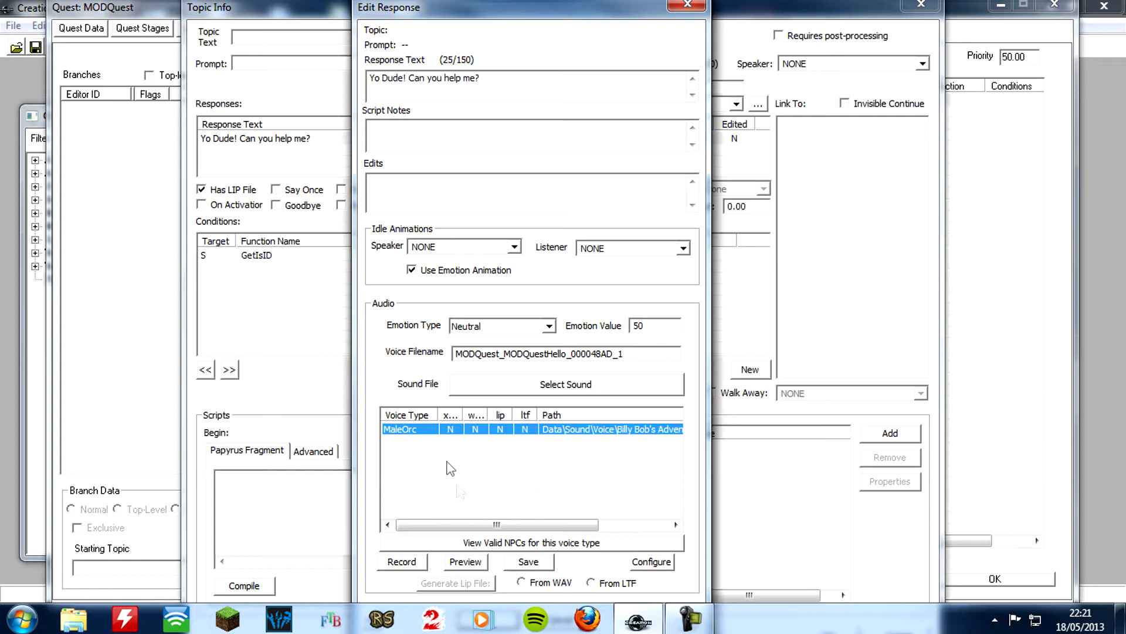
pyautogui.click(407, 566)
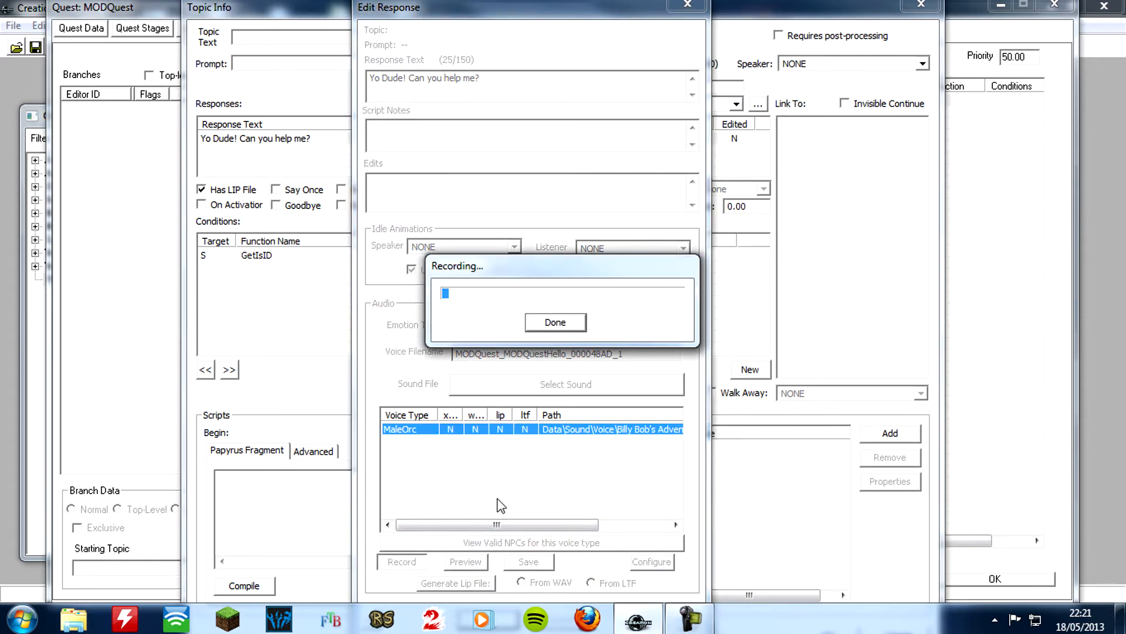
pyautogui.click(545, 327)
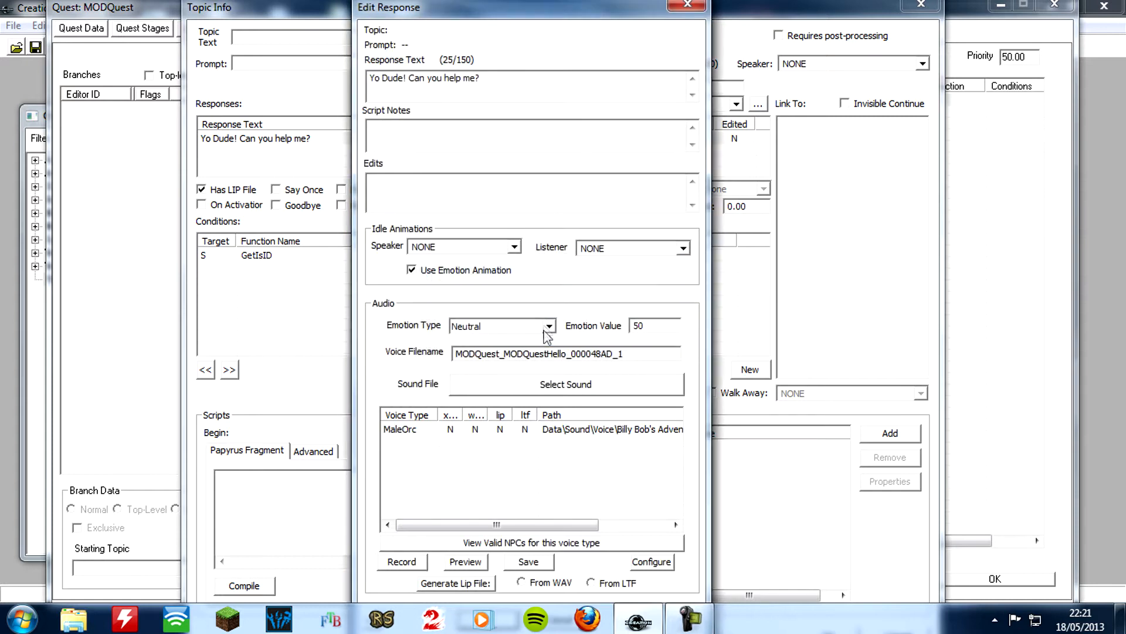
# Preview and save the MaleOrc voice recording, and accept the edited response
pyautogui.click(478, 563)
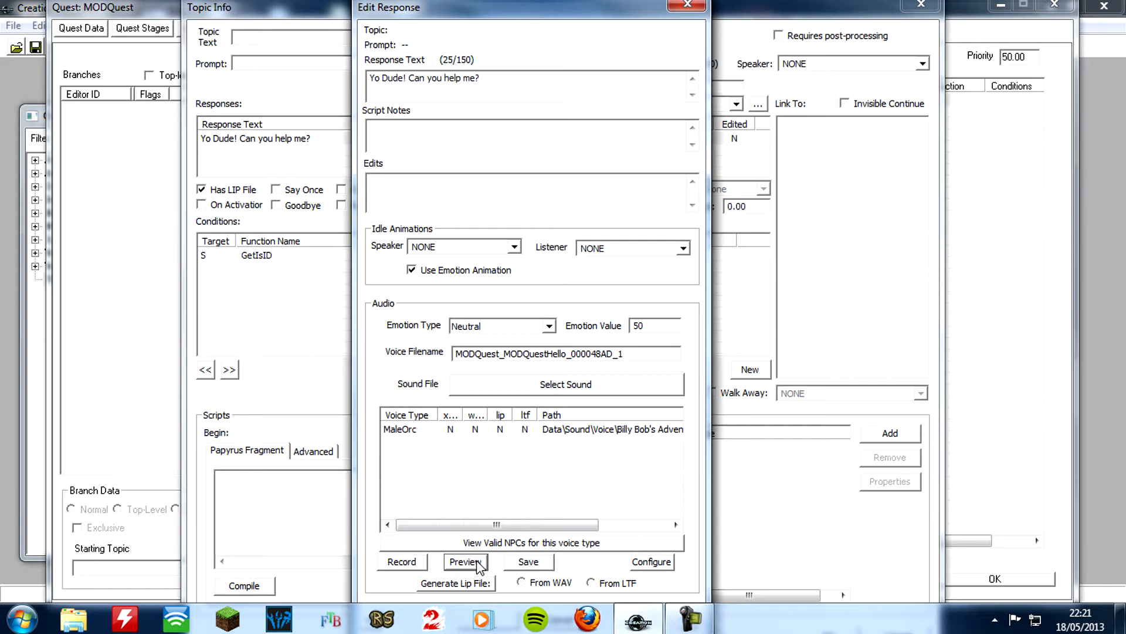
pyautogui.click(545, 563)
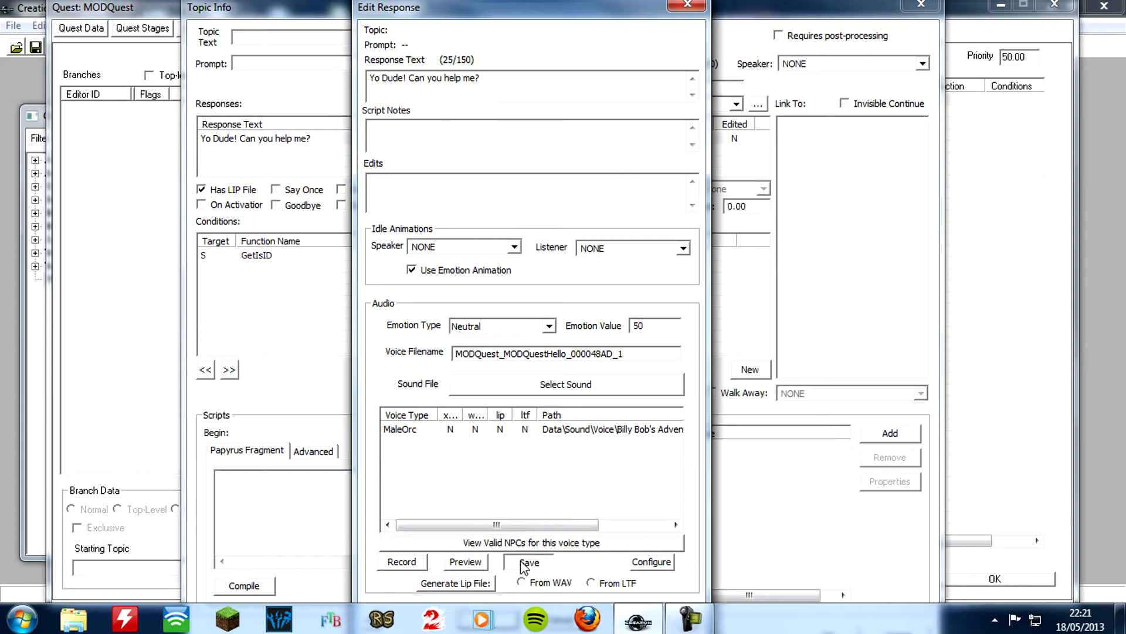
pyautogui.click(489, 429)
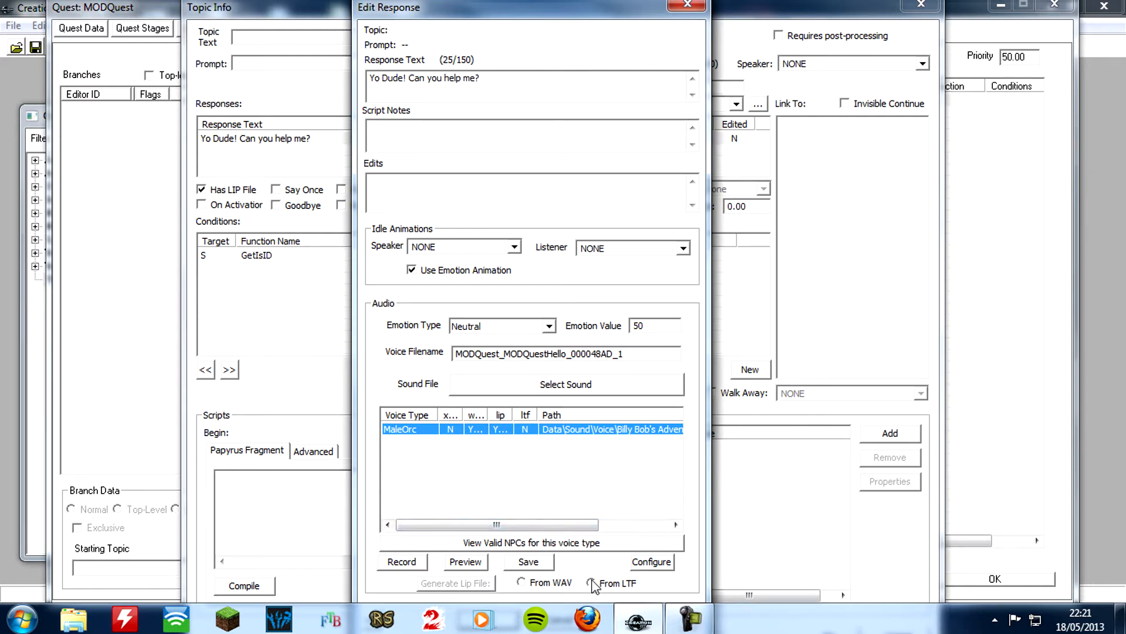
pyautogui.click(588, 516)
pyautogui.press('Tab')
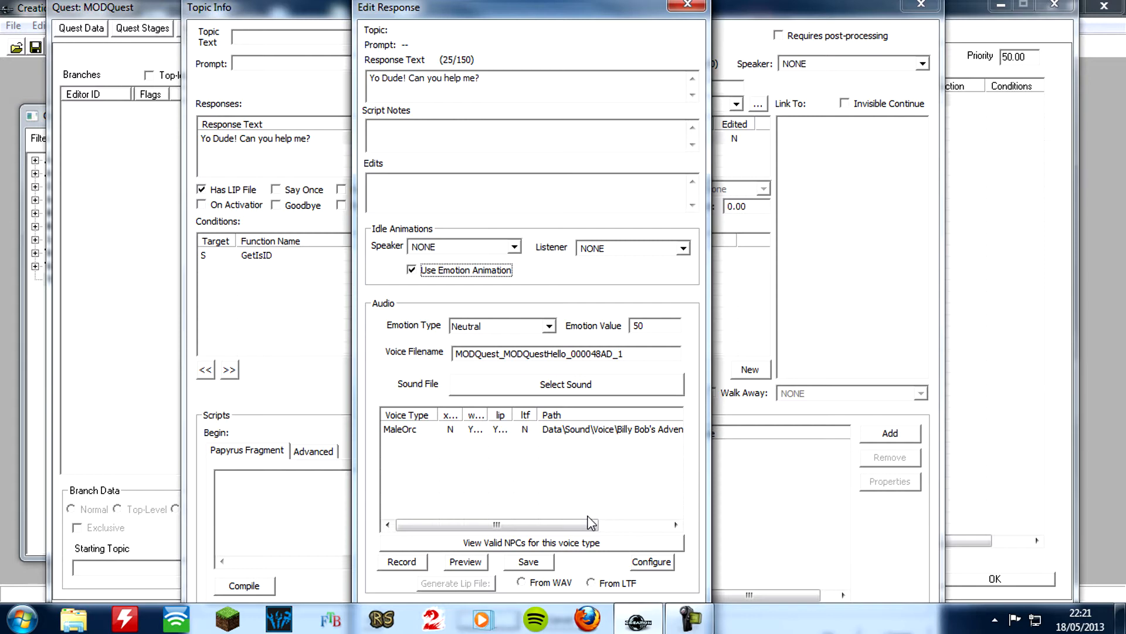
pyautogui.press('Return')
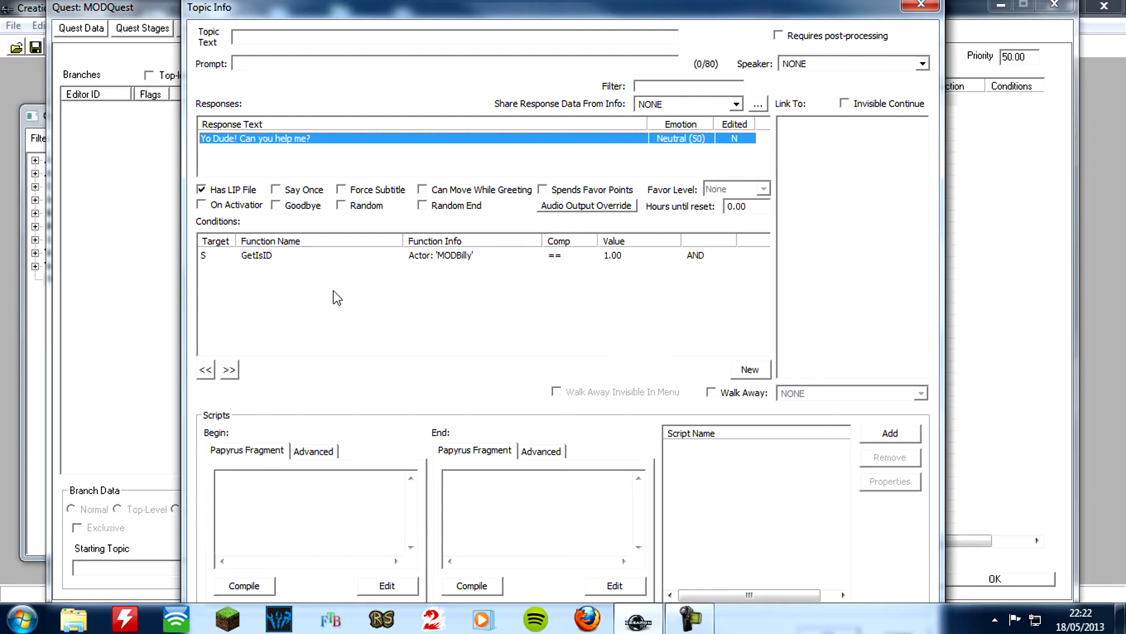
# Create a GetStage condition on the quest MODQuest in the "Yo Dude! Can you help me?" topic info
pyautogui.rightClick(317, 280)
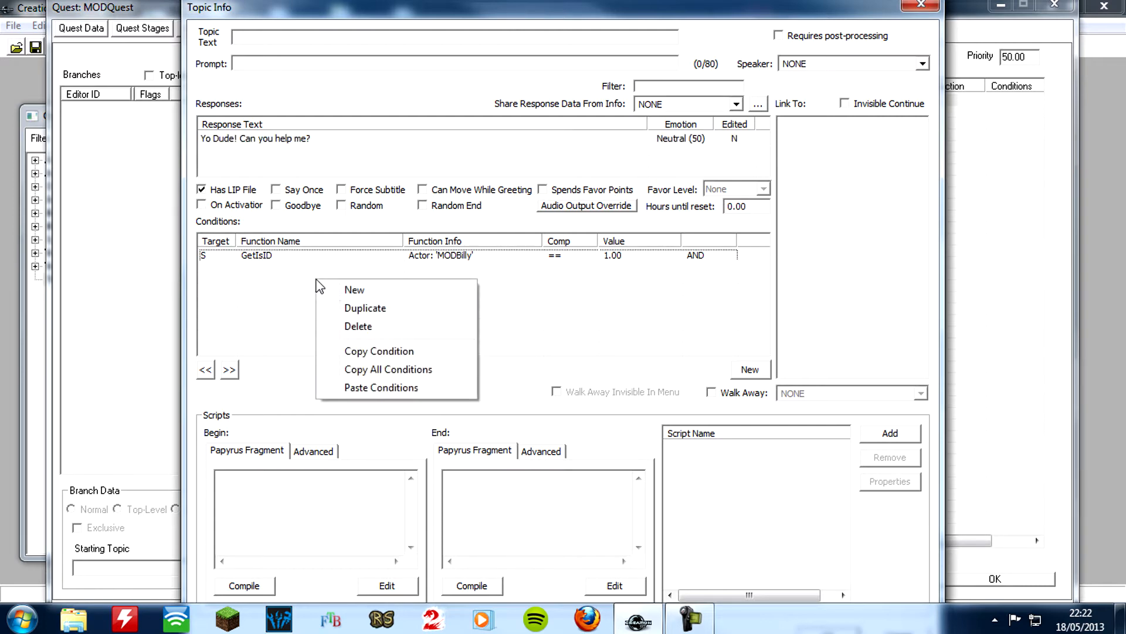
pyautogui.click(328, 289)
pyautogui.click(347, 351)
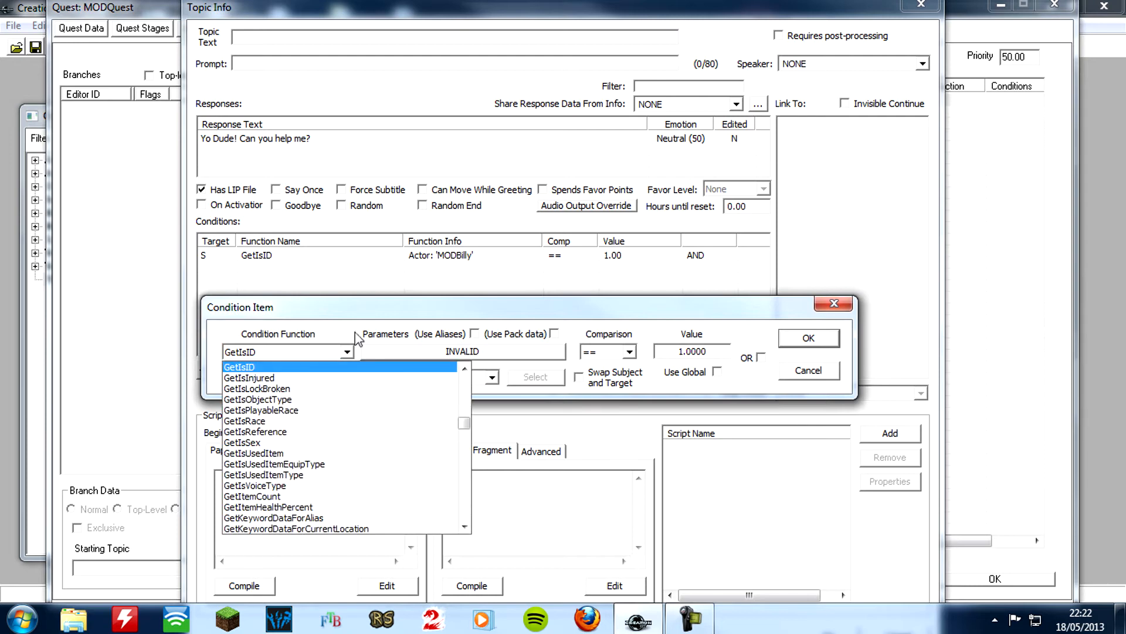
pyautogui.write('gets')
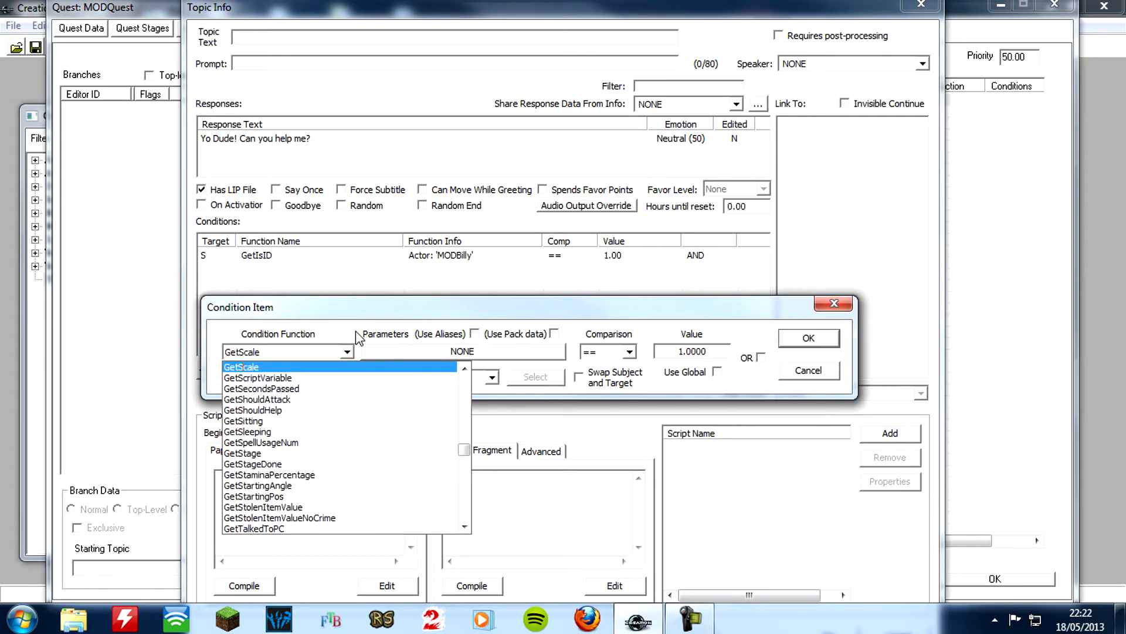
pyautogui.click(292, 454)
pyautogui.click(411, 353)
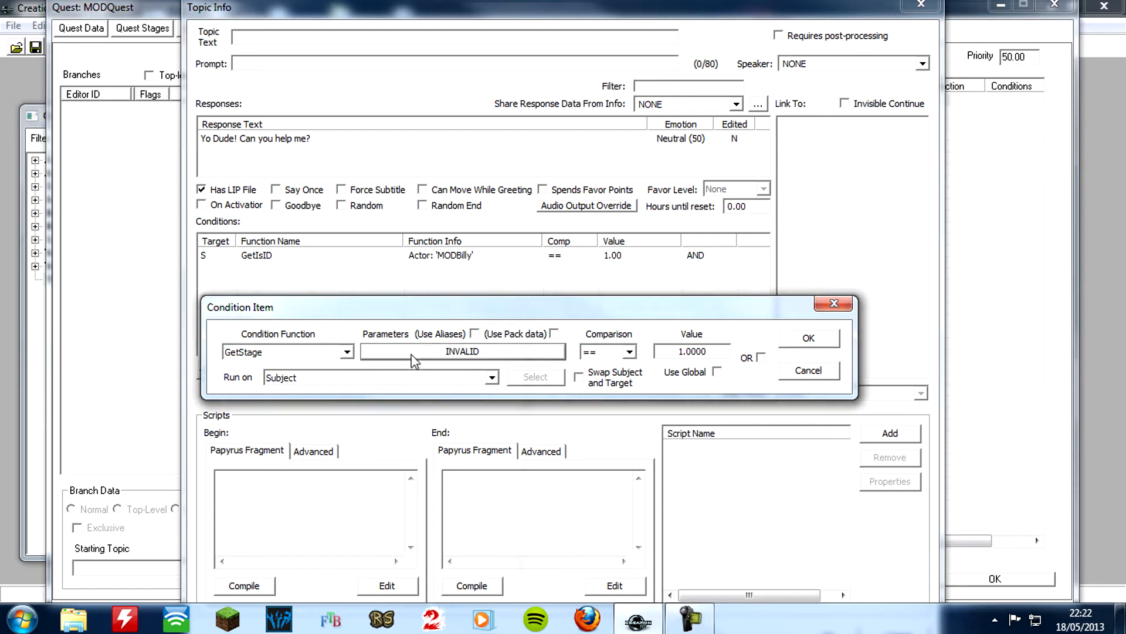
pyautogui.write('mod')
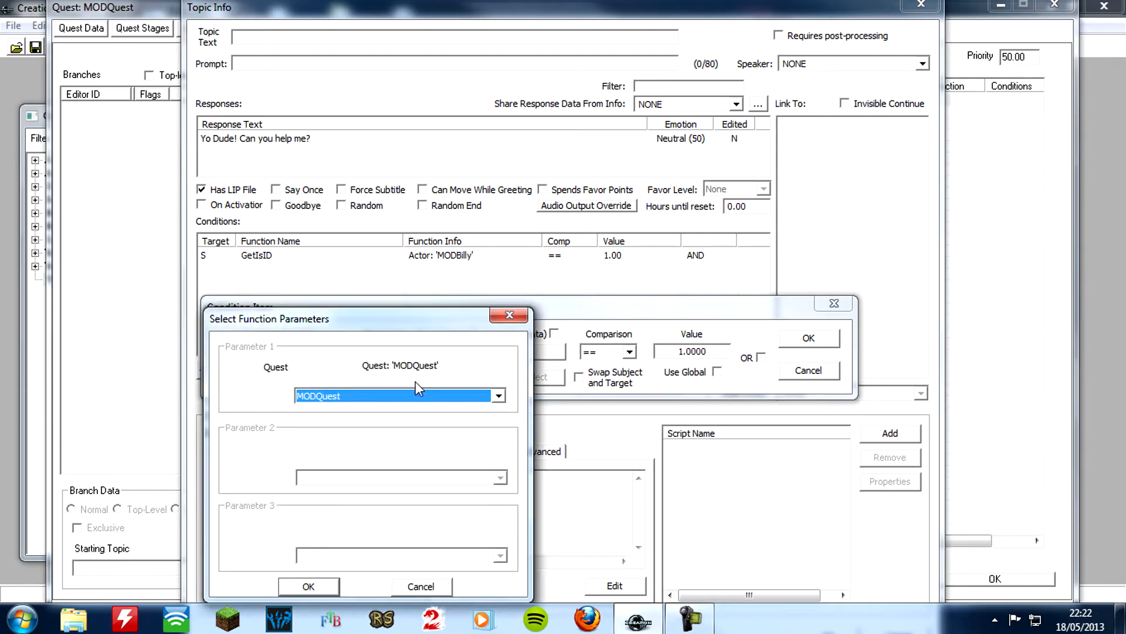
pyautogui.click(308, 586)
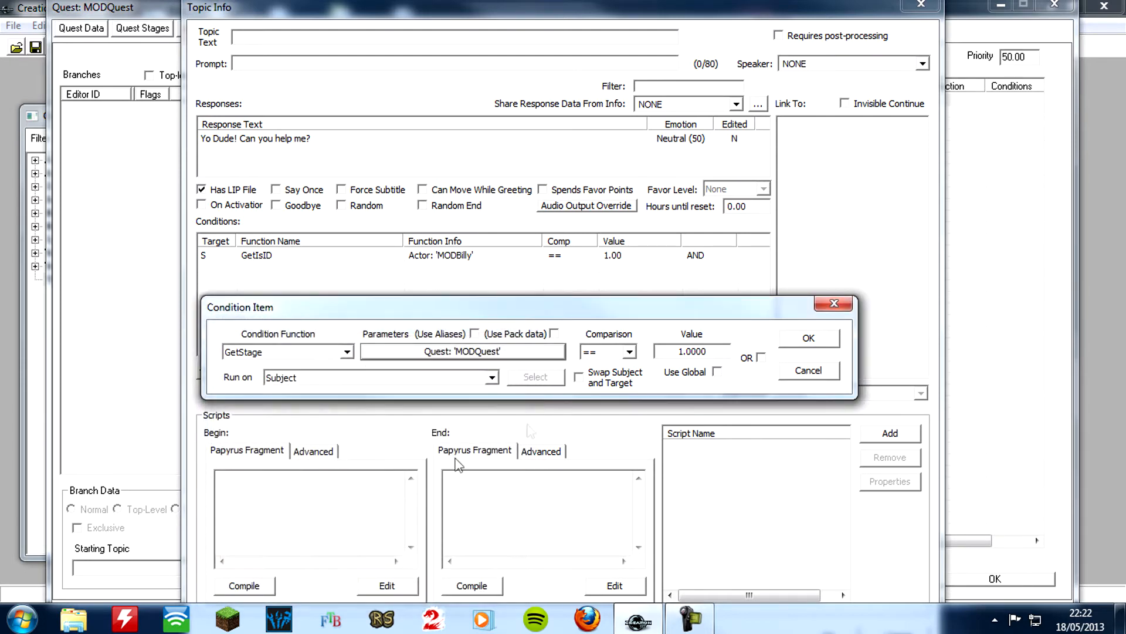
# Set the GetStage condition's comparison to < with the value 10, and accept the condition
pyautogui.click(629, 351)
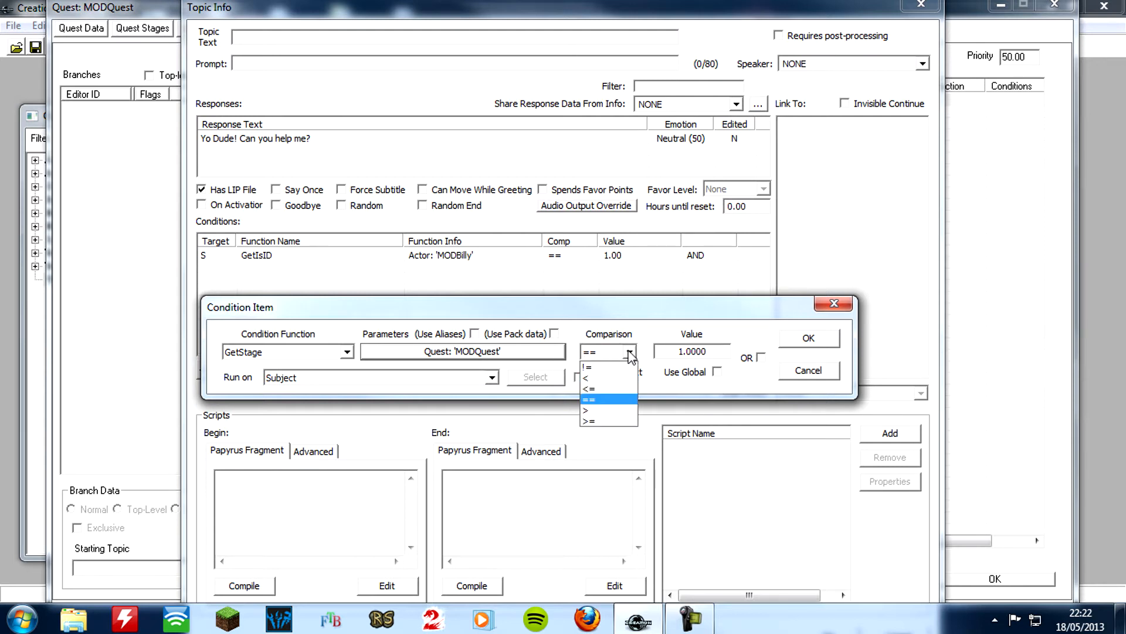
pyautogui.click(600, 378)
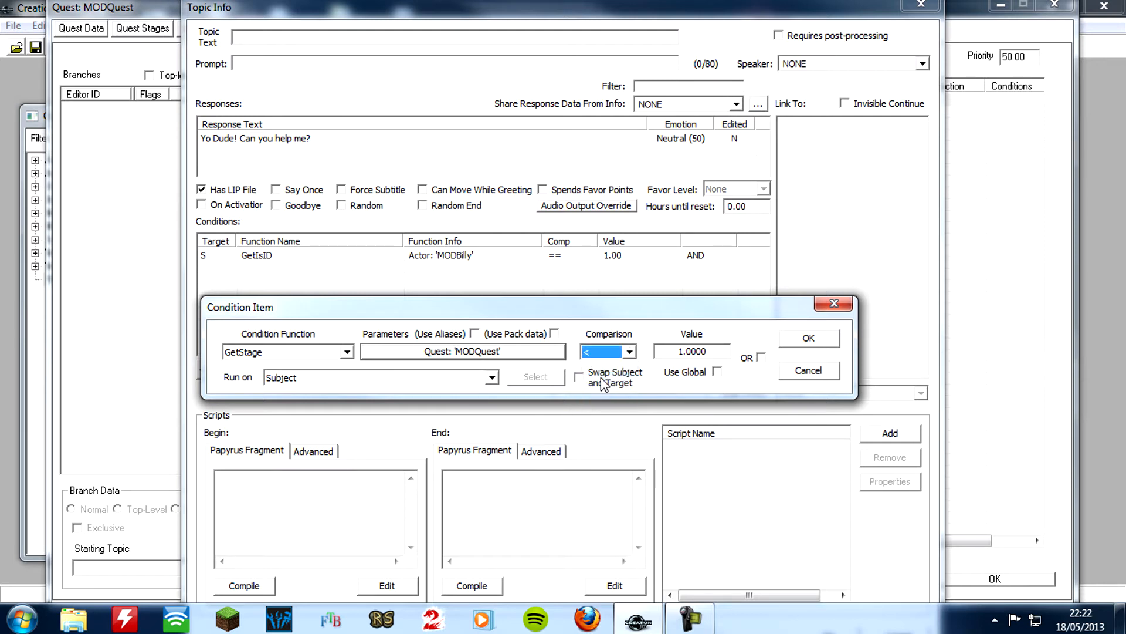
pyautogui.click(710, 352)
pyautogui.moveTo(710, 351); pyautogui.dragTo(685, 351)
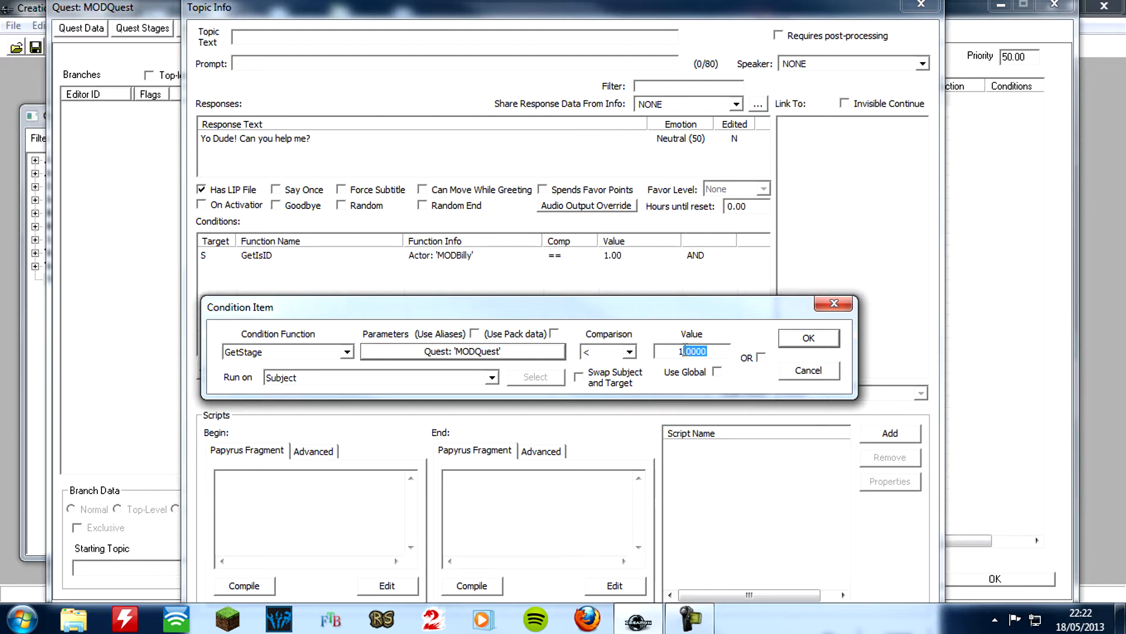
pyautogui.write('0')
pyautogui.click(808, 341)
pyautogui.click(808, 342)
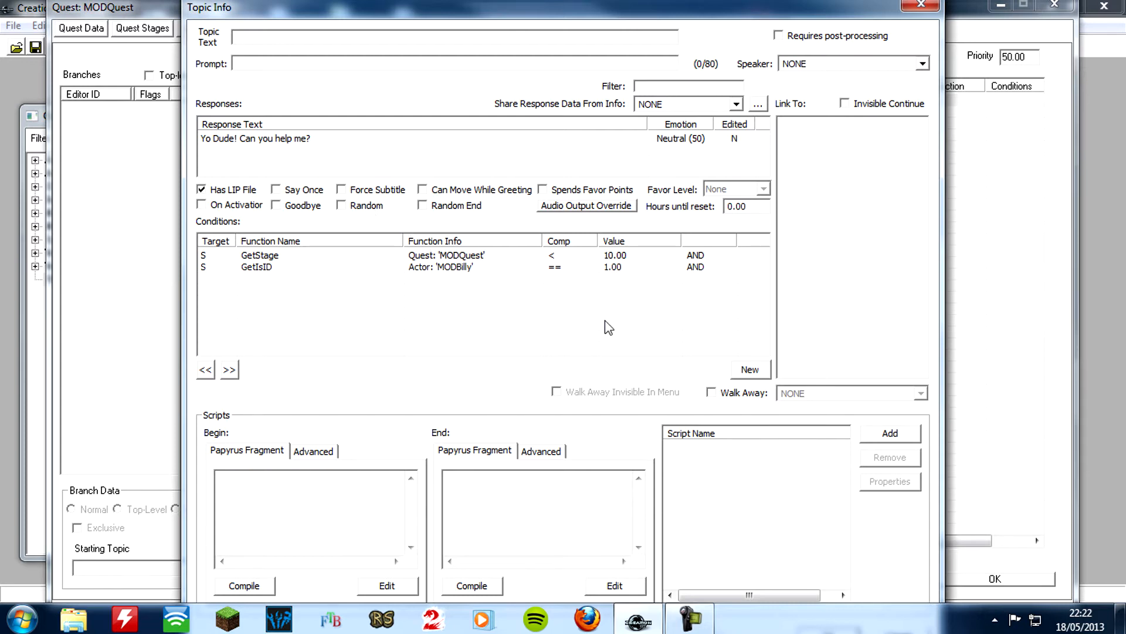
# Accept the topic info of the "Yo Dude! Can you help me?" greeting
pyautogui.click(524, 289)
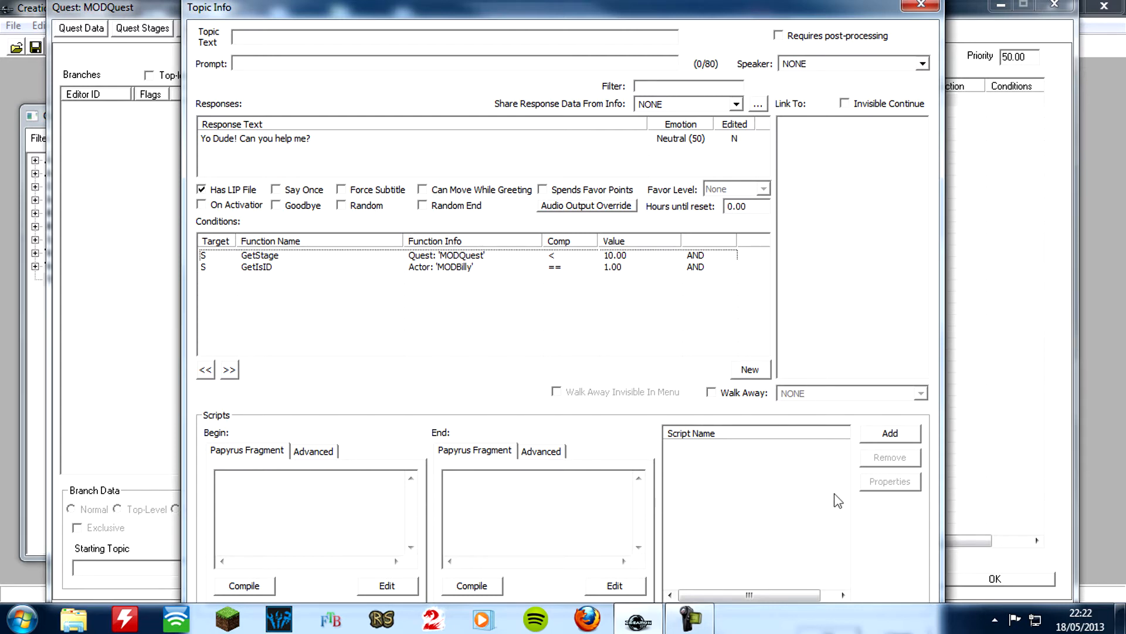
pyautogui.press('Tab')
pyautogui.press('Tab')
pyautogui.press('Tab')
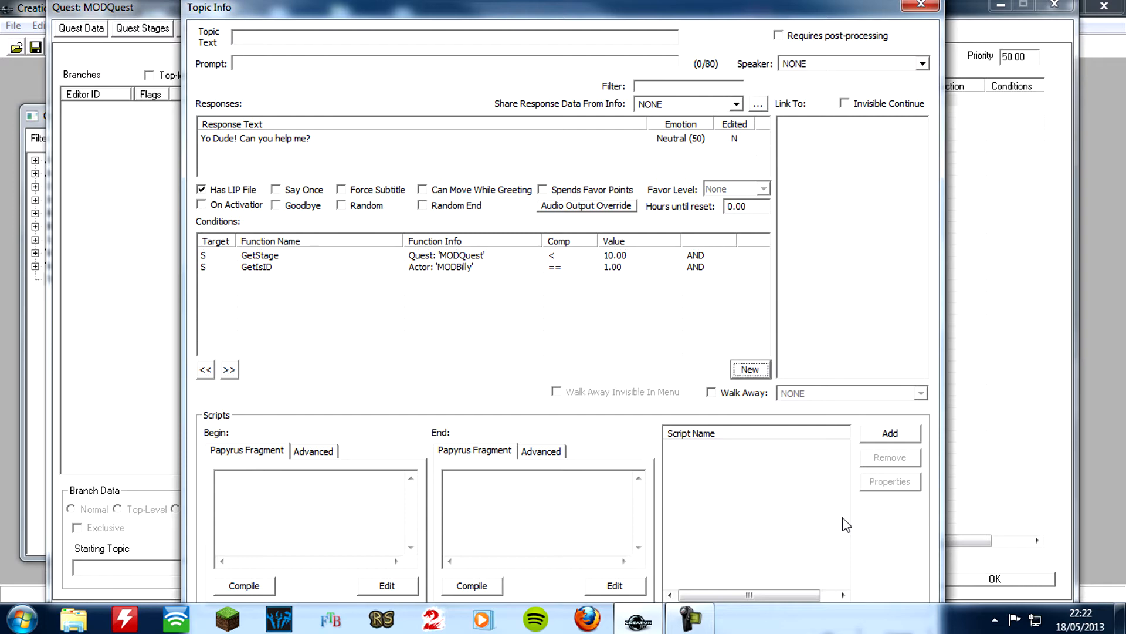
pyautogui.press('Tab')
pyautogui.press('Return')
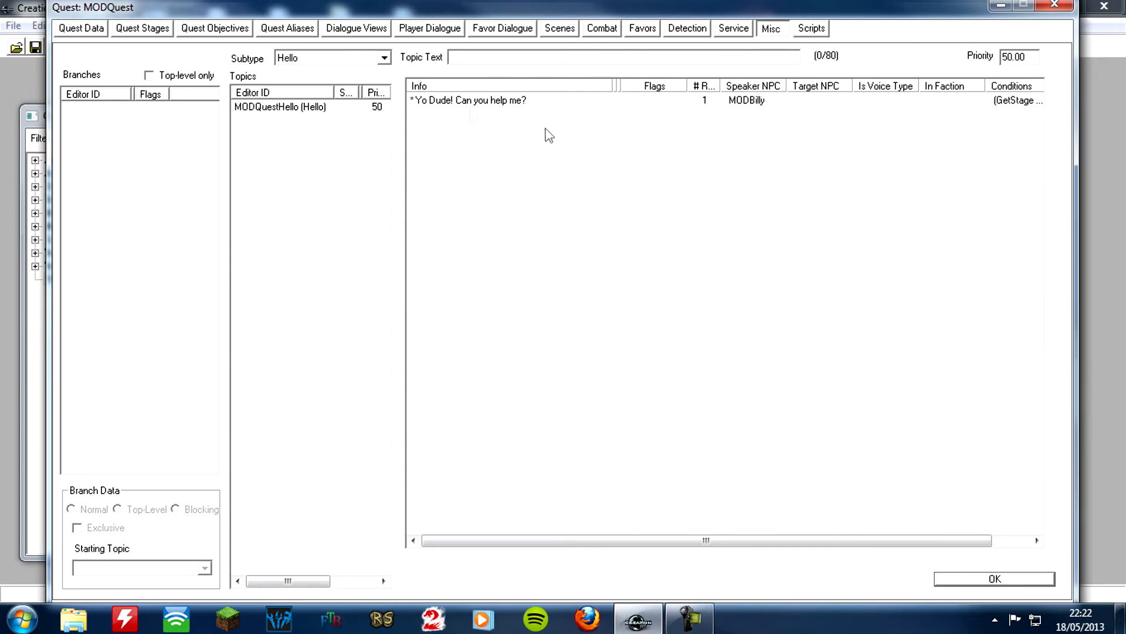
# Add a second info to the MODQuestHello topic with the response text "Have you got the sword yet man?"
pyautogui.rightClick(484, 130)
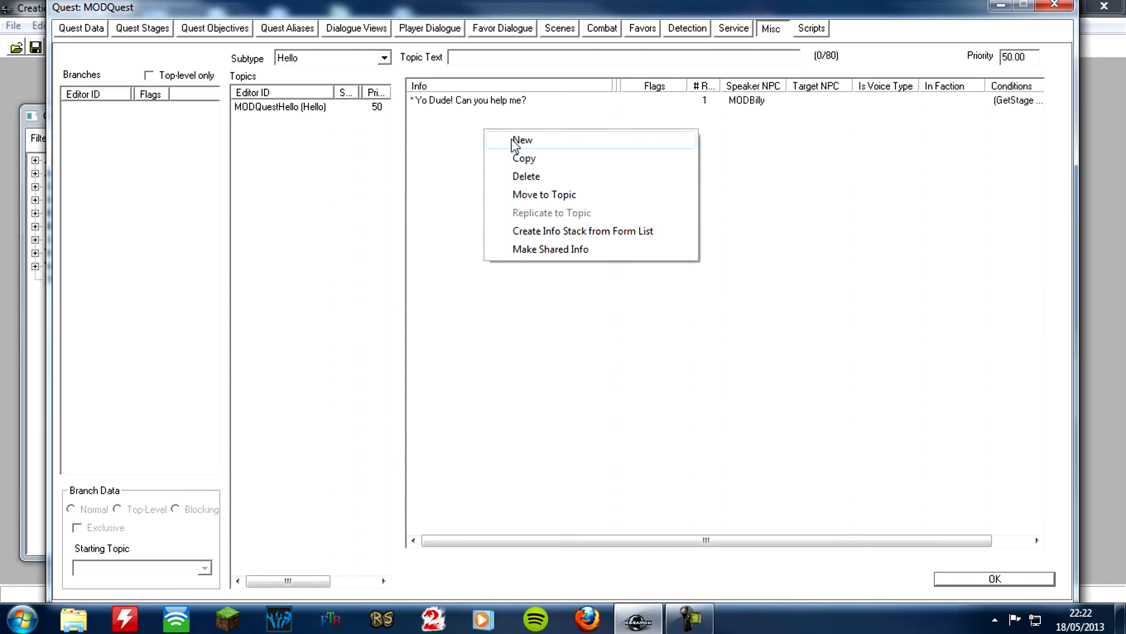
pyautogui.click(514, 141)
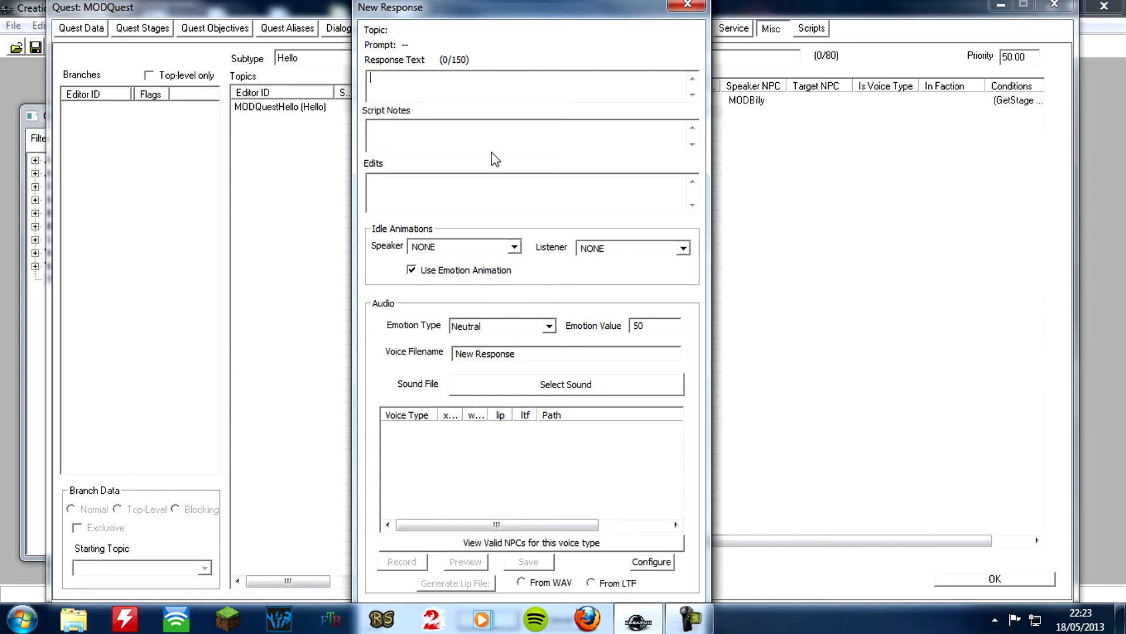
pyautogui.write('Have you got the sword yet man?')
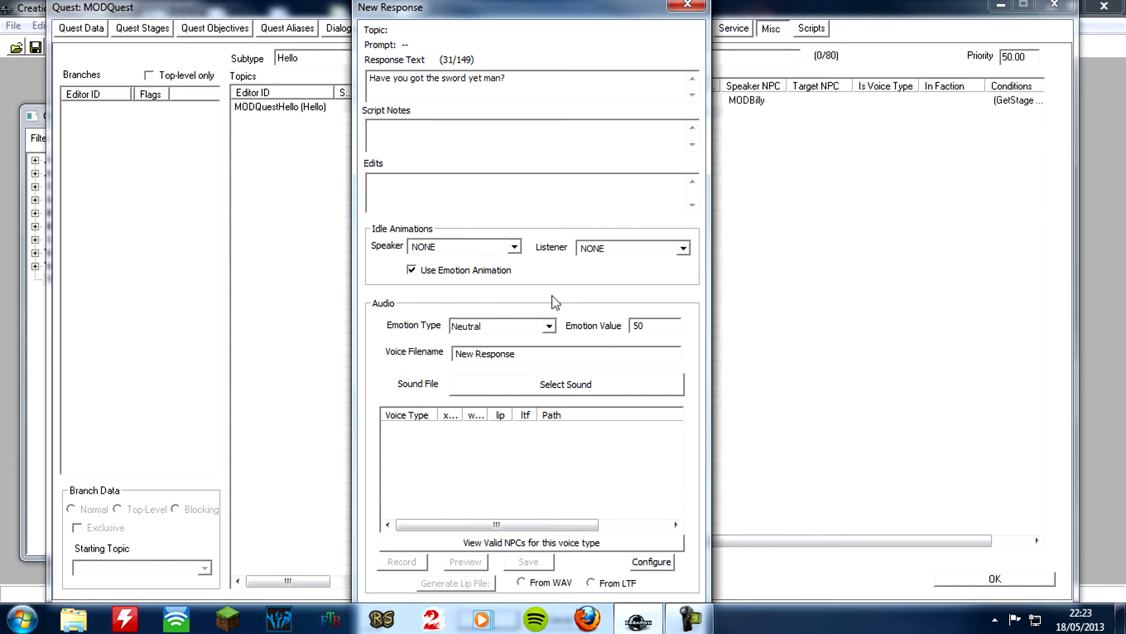
pyautogui.press('Tab')
pyautogui.press('Tab')
pyautogui.press('Tab')
pyautogui.press('Tab')
pyautogui.press('Tab')
pyautogui.press('Tab')
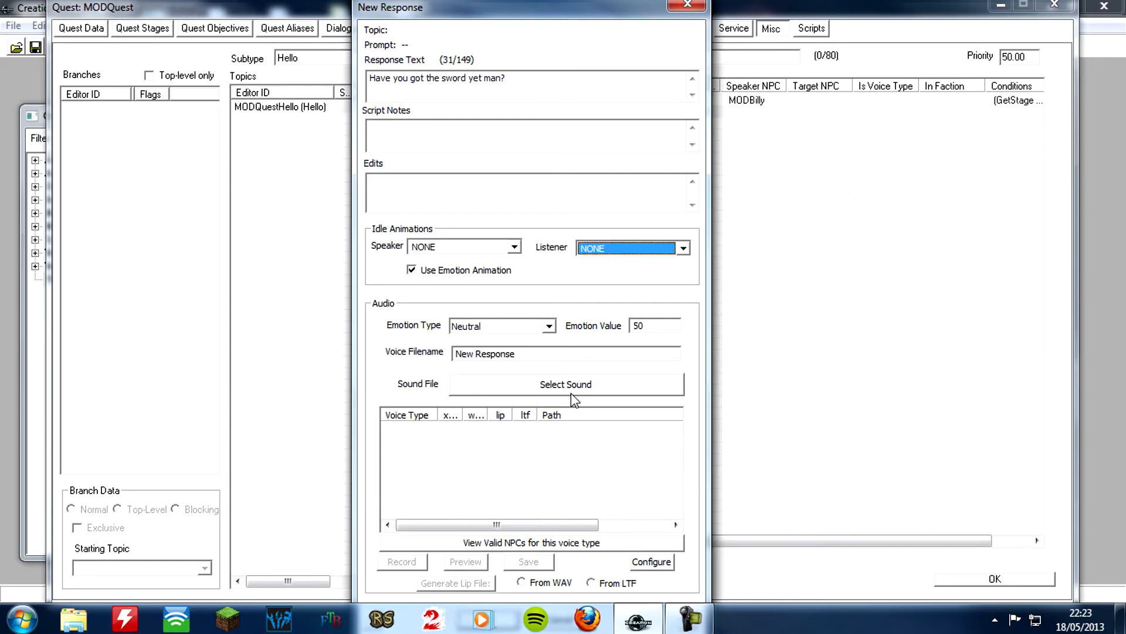
pyautogui.press('Tab')
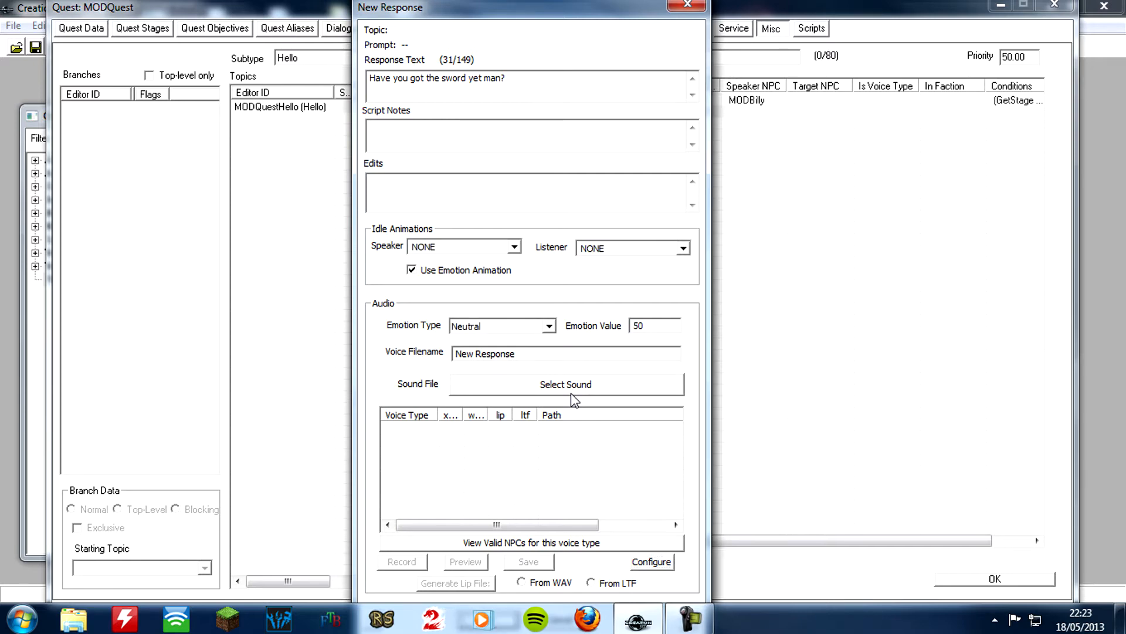
pyautogui.press('Return')
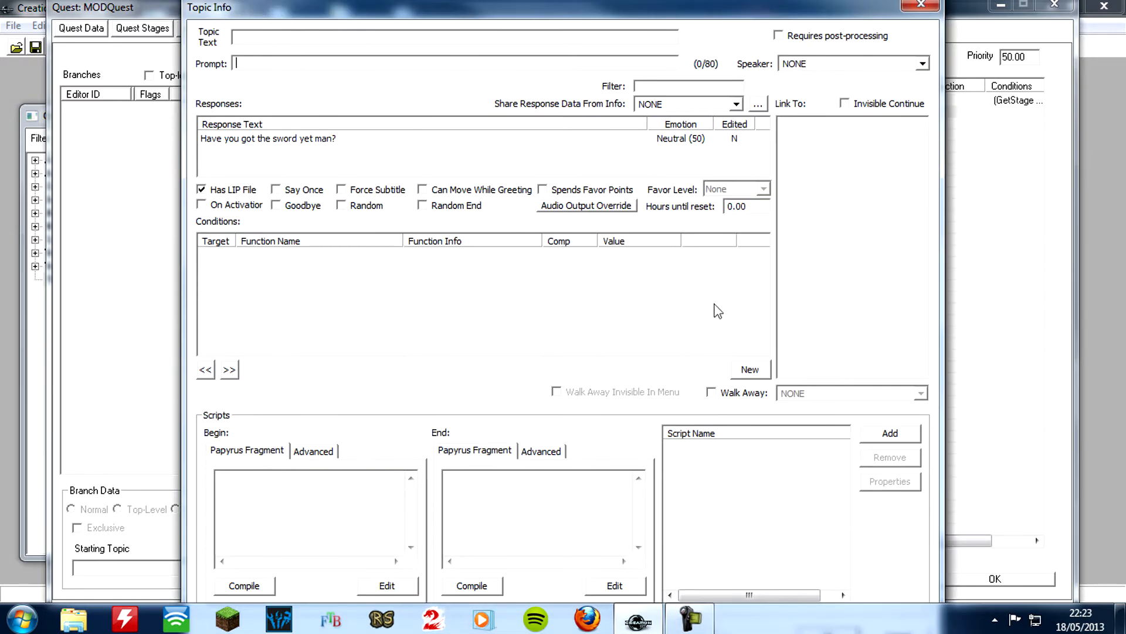
# Add a GetIsID condition for the actor MODBilly, equal to 1, to the sword greeting's topic info
pyautogui.rightClick(296, 261)
pyautogui.click(352, 271)
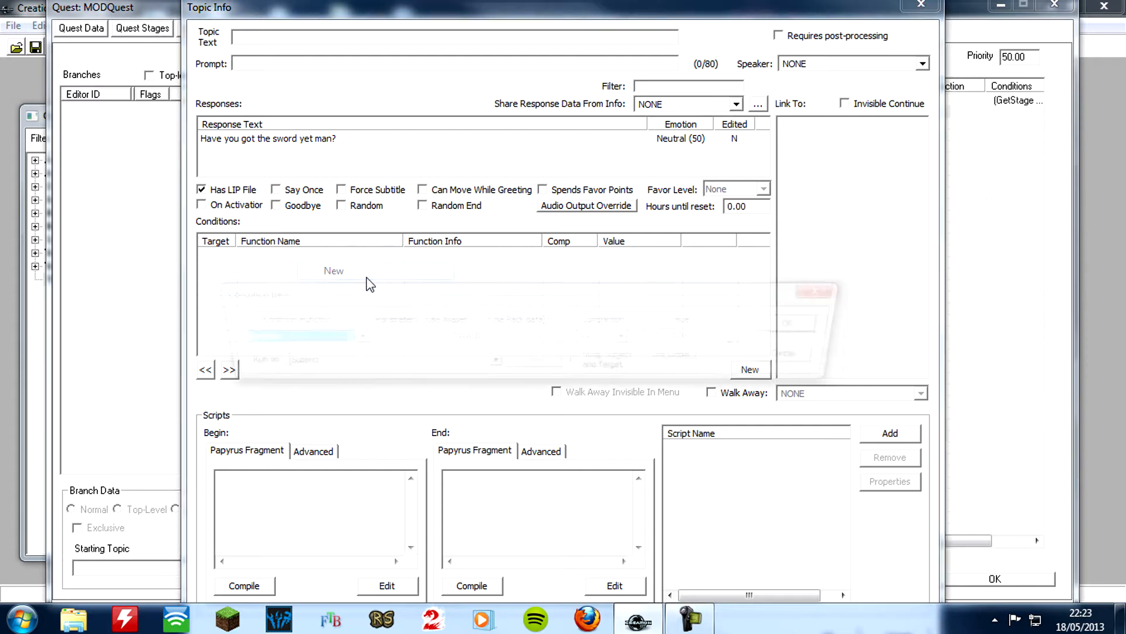
pyautogui.click(326, 337)
pyautogui.click(326, 337)
pyautogui.click(394, 338)
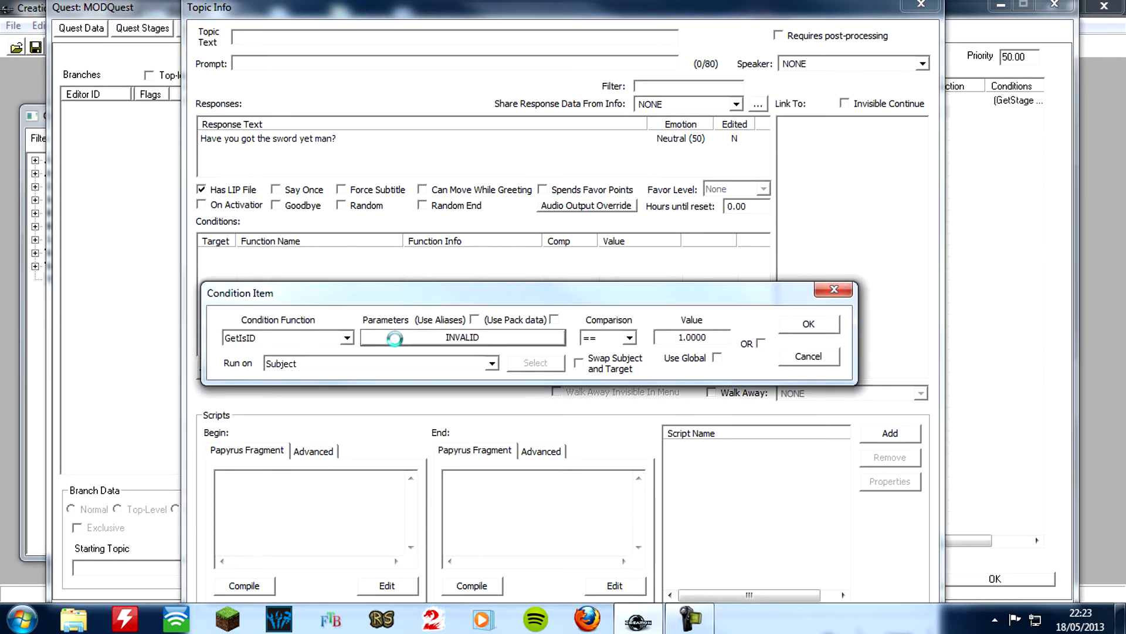
pyautogui.write('mod')
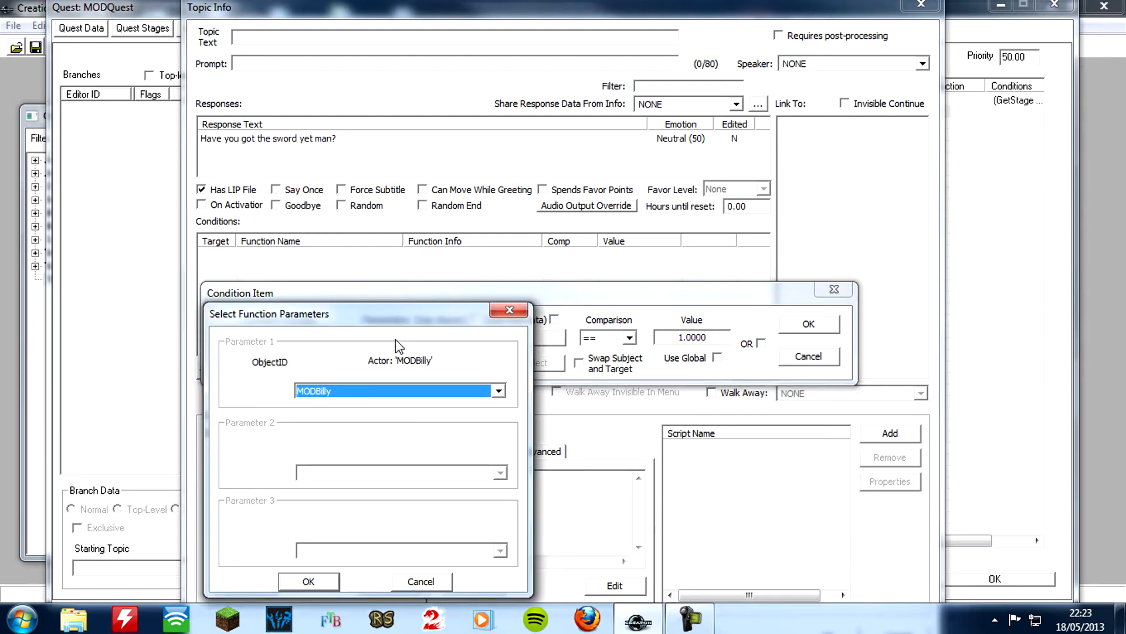
pyautogui.click(329, 579)
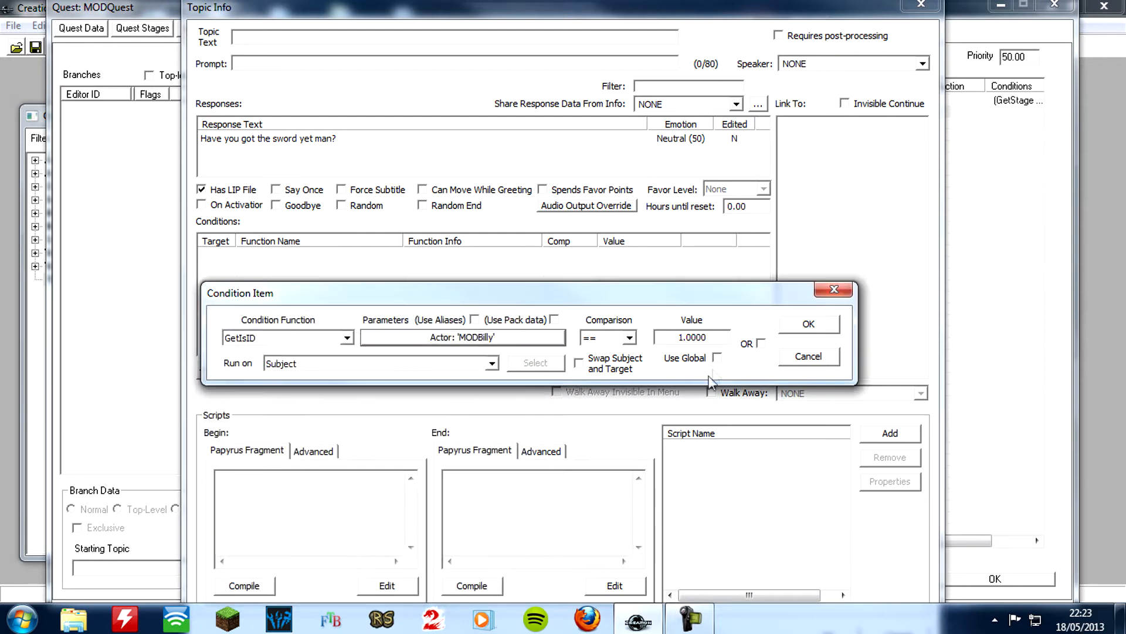
pyautogui.click(811, 324)
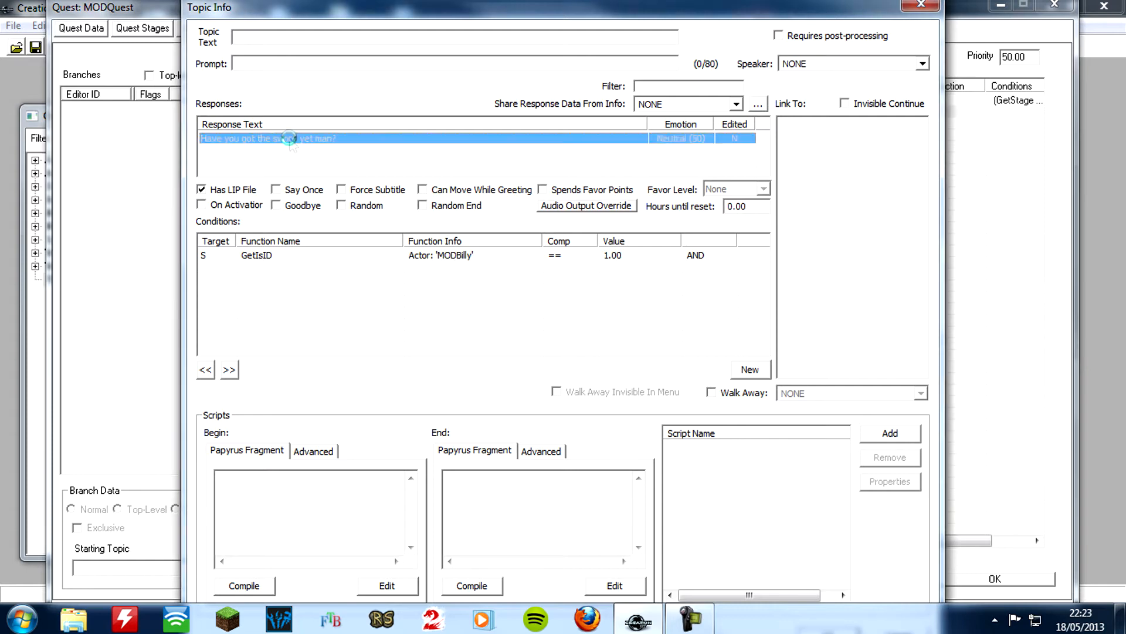
# Record a voice clip for the MaleOrc voice type of the "Have you got the sword yet man?" response
pyautogui.doubleClick(293, 141)
pyautogui.click(433, 431)
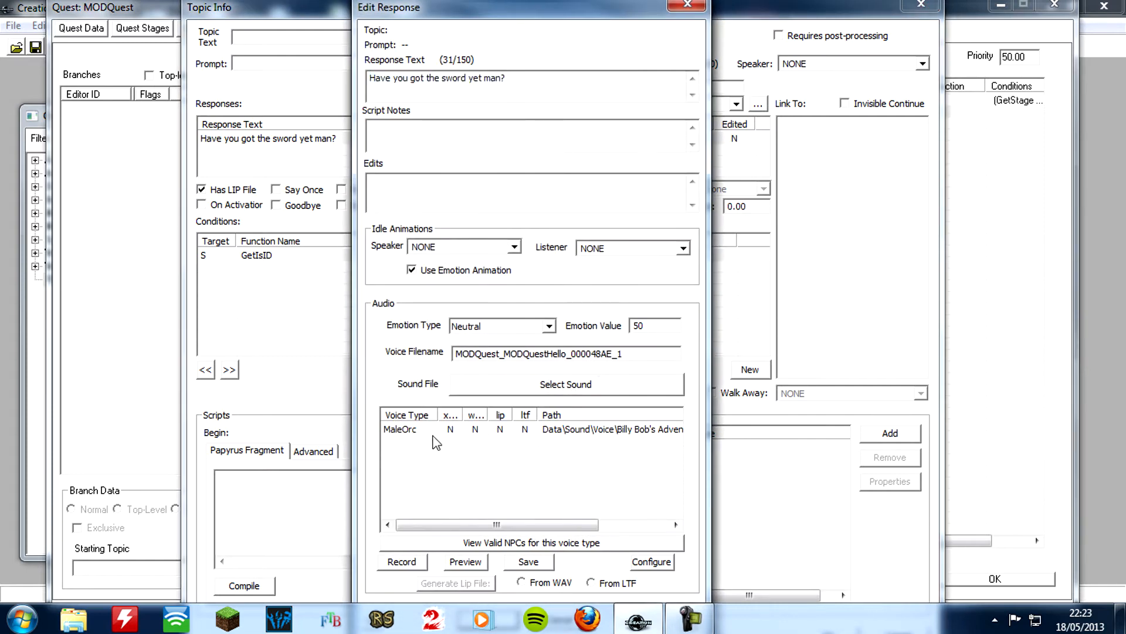
pyautogui.click(403, 563)
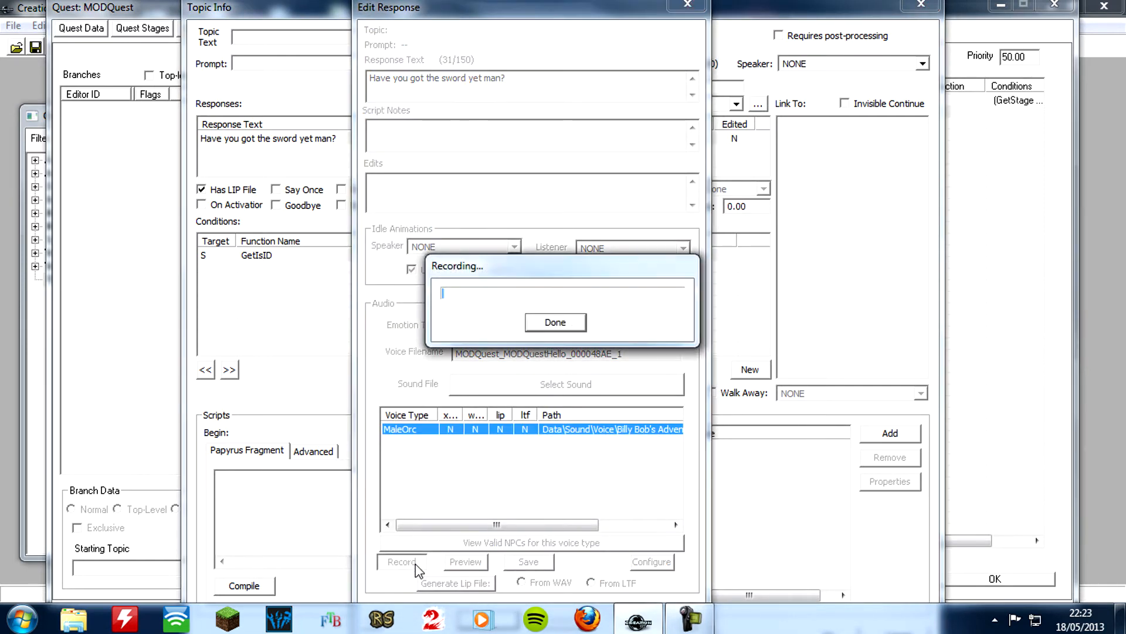
pyautogui.click(562, 325)
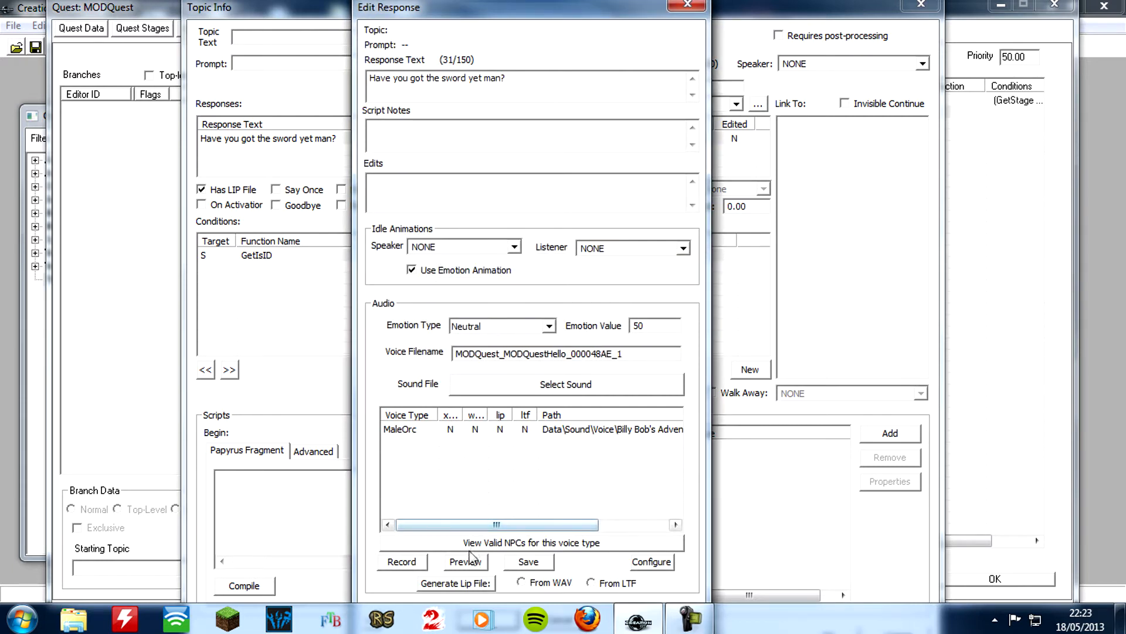
# Save and preview the sword greeting's MaleOrc voice recording, and accept the edited response
pyautogui.click(469, 432)
pyautogui.click(528, 562)
pyautogui.click(480, 564)
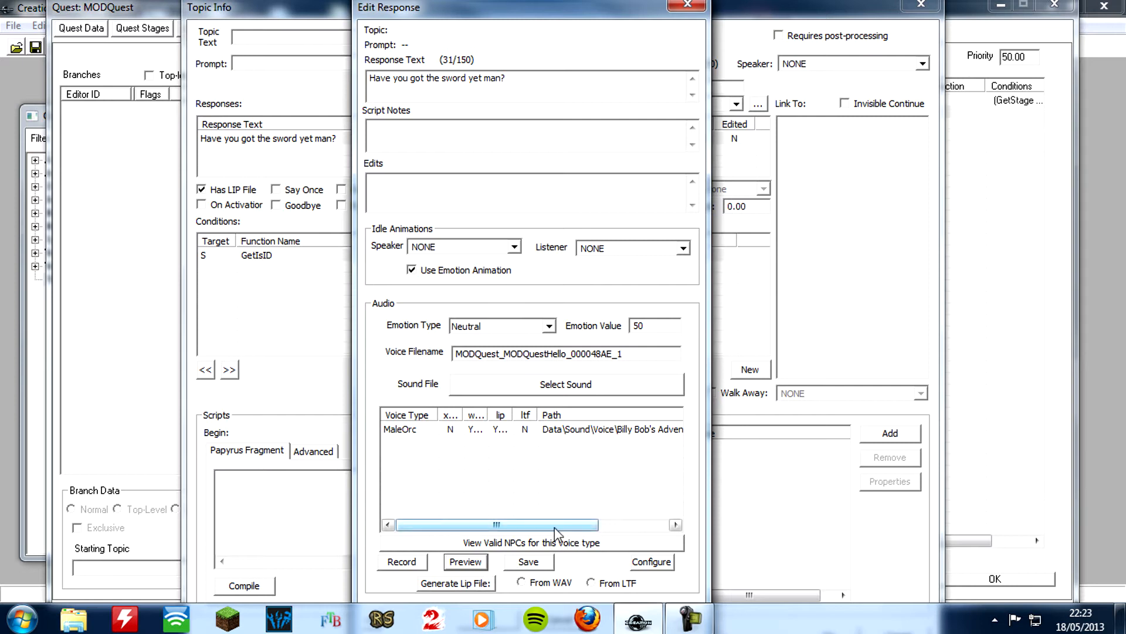
pyautogui.press('Tab')
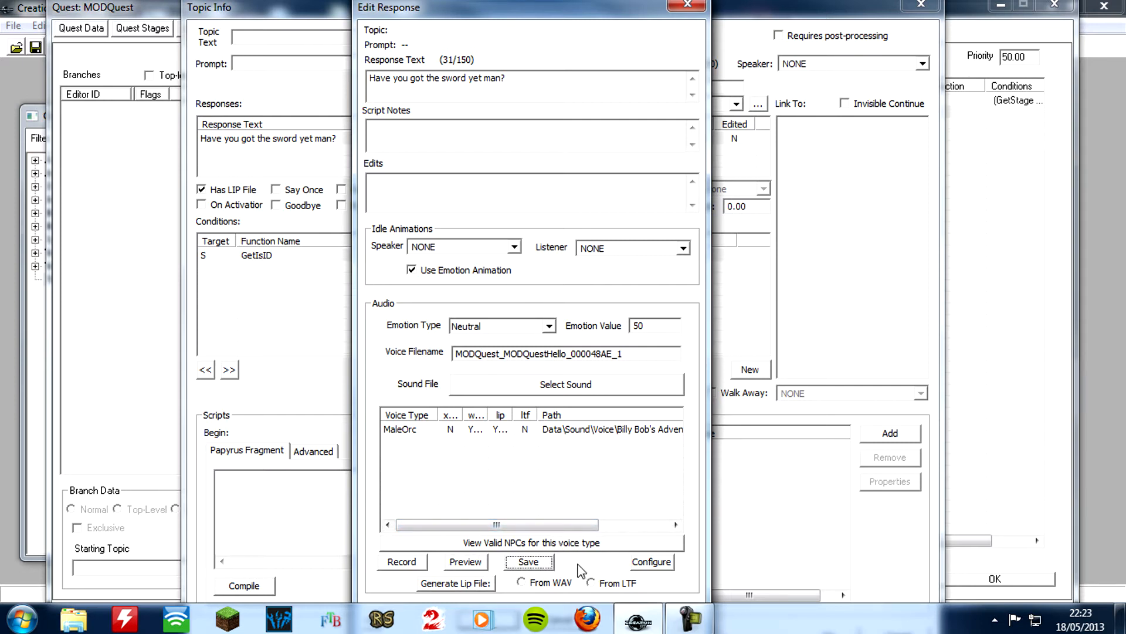
pyautogui.press('Tab')
pyautogui.press('Tab')
pyautogui.press('Tab')
pyautogui.press('Return')
# Create a GetStage condition for the quest MODQuest in the sword greeting's topic info
pyautogui.rightClick(268, 281)
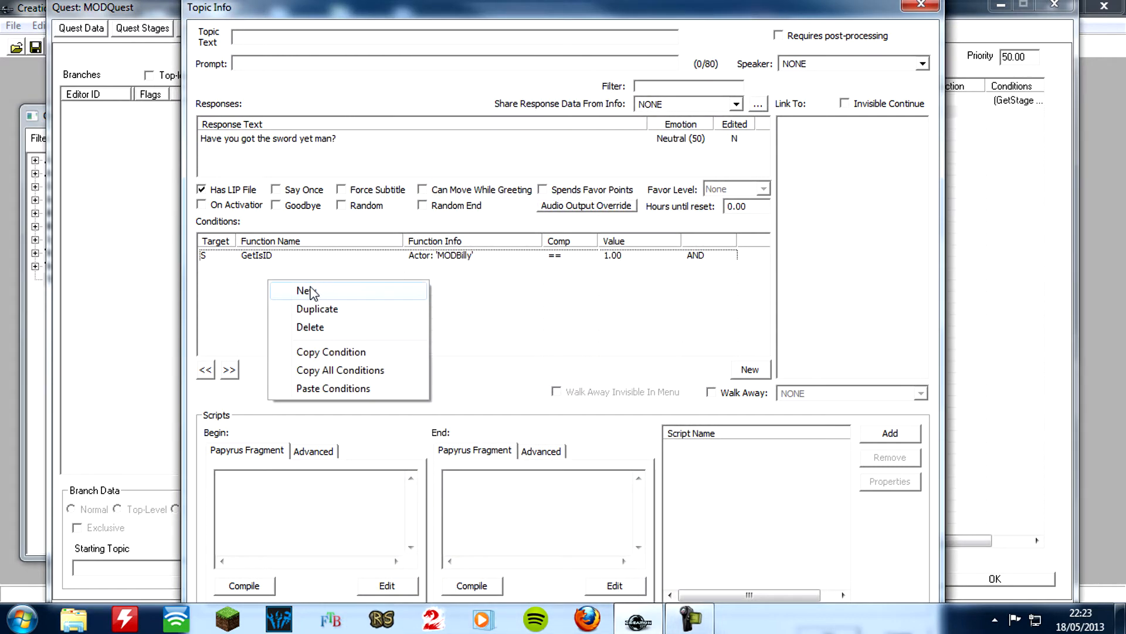
pyautogui.click(305, 291)
pyautogui.click(313, 346)
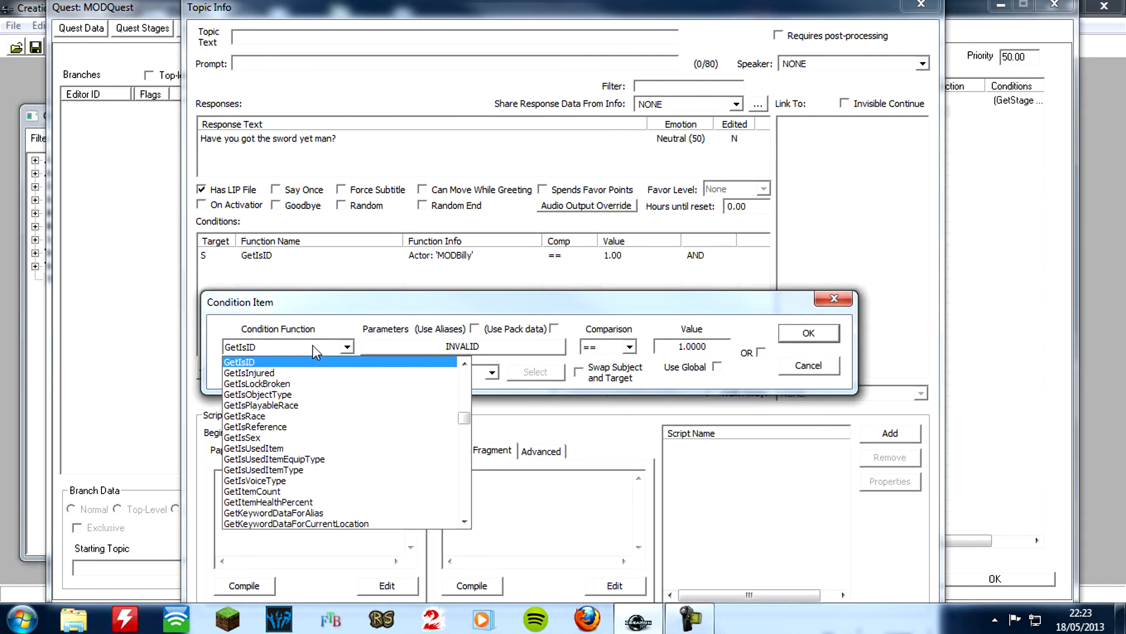
pyautogui.write('gets')
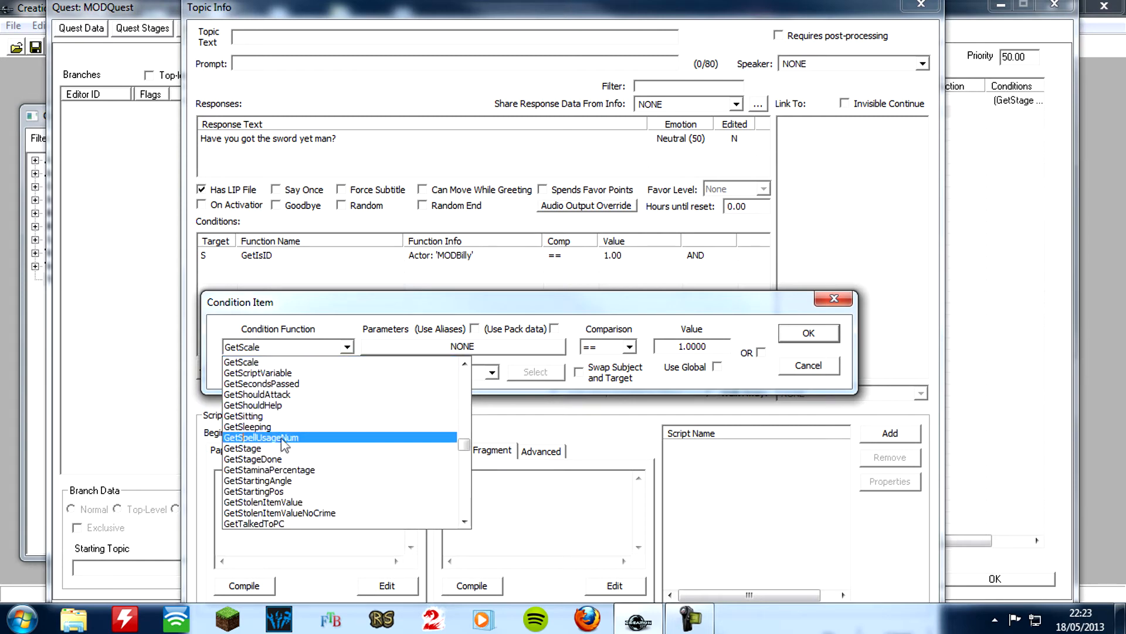
pyautogui.click(284, 449)
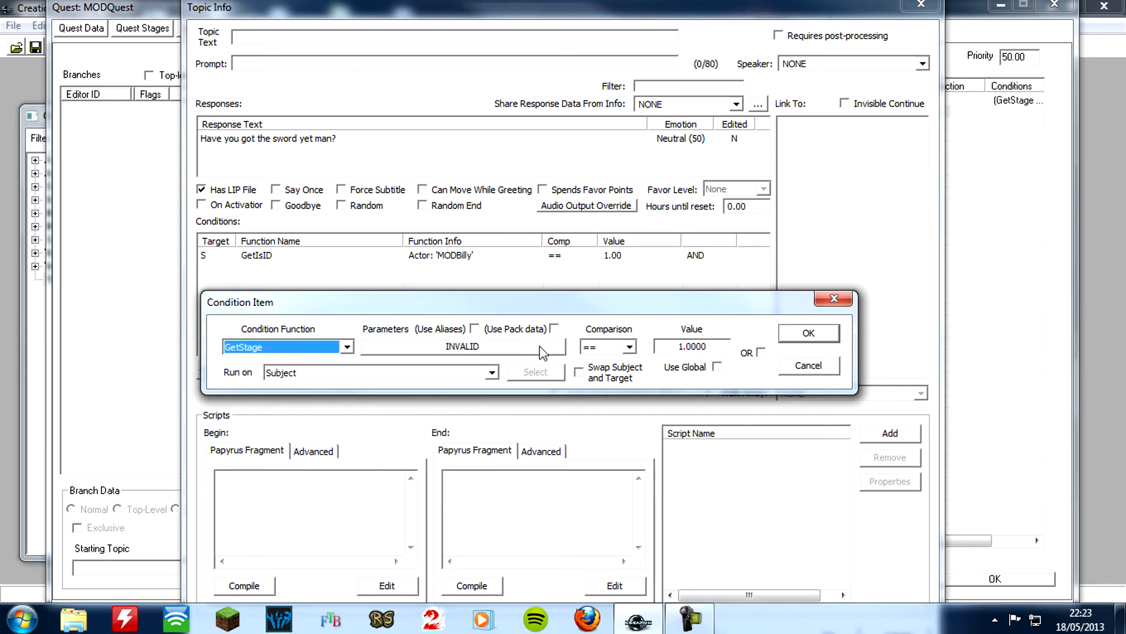
pyautogui.click(517, 345)
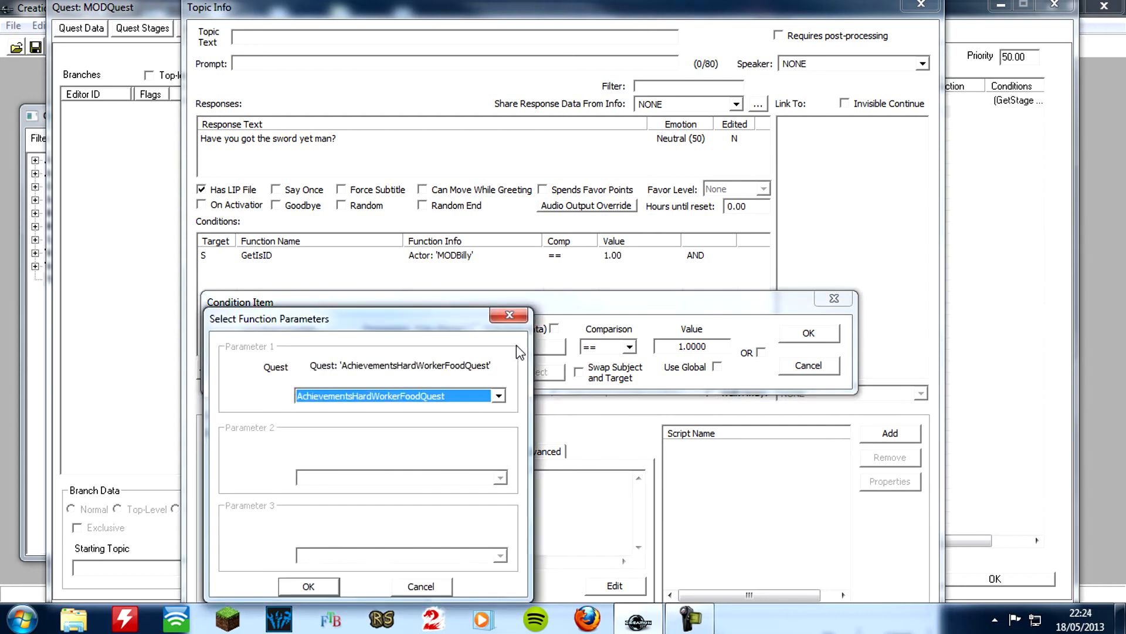
pyautogui.write('mod')
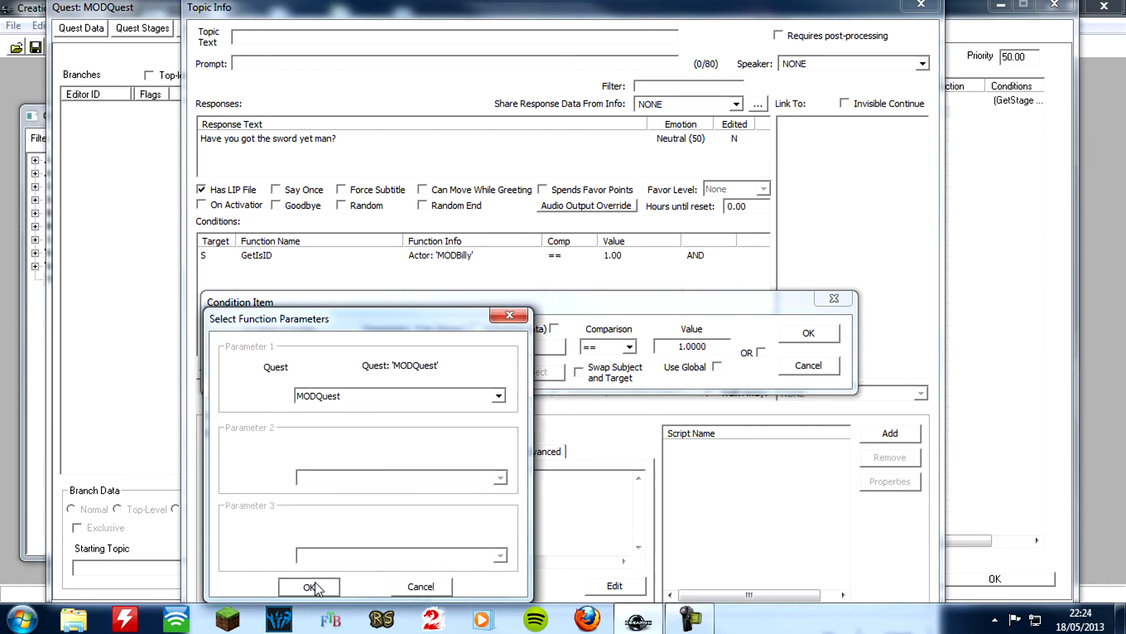
pyautogui.click(308, 586)
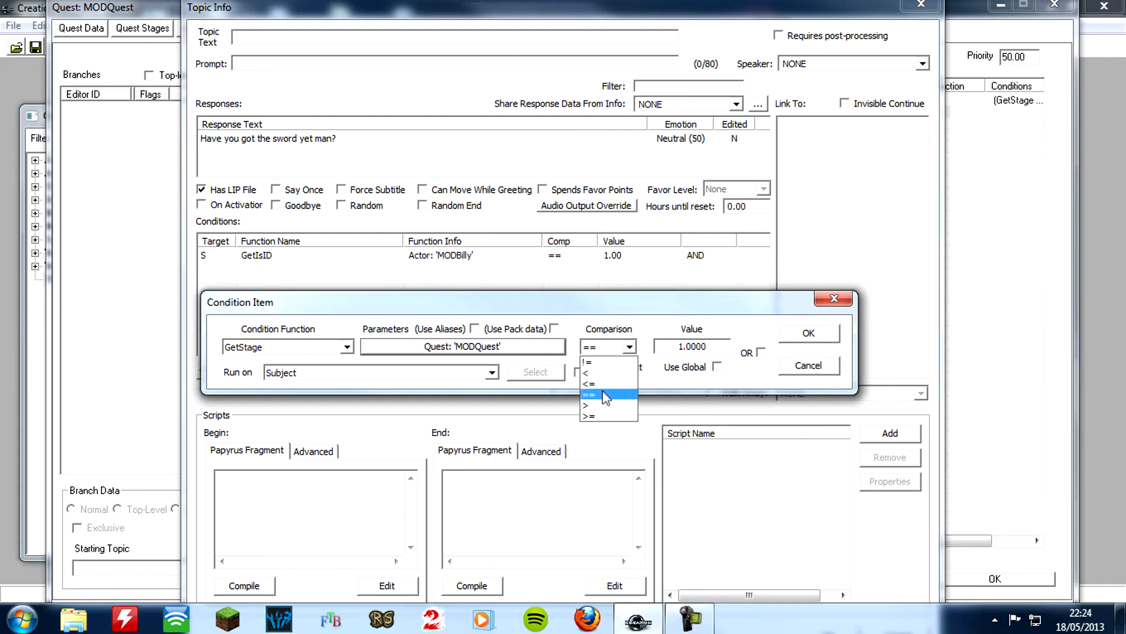
# Set the MODQuest GetStage condition's comparison to >= and its value to 10, and accept the condition
pyautogui.click(597, 406)
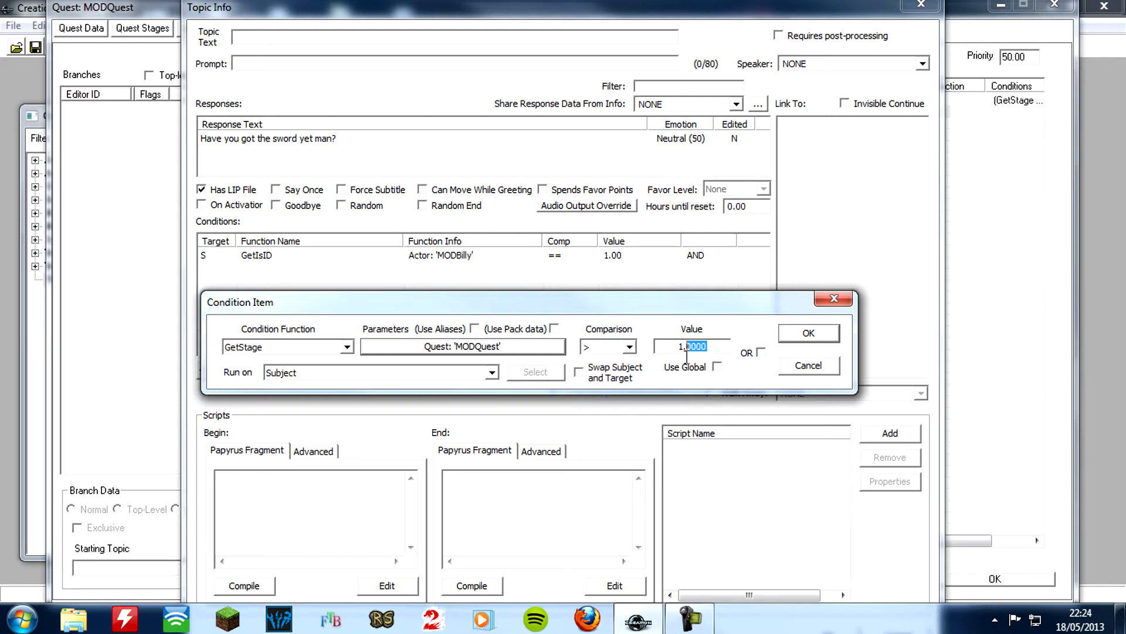
pyautogui.click(607, 350)
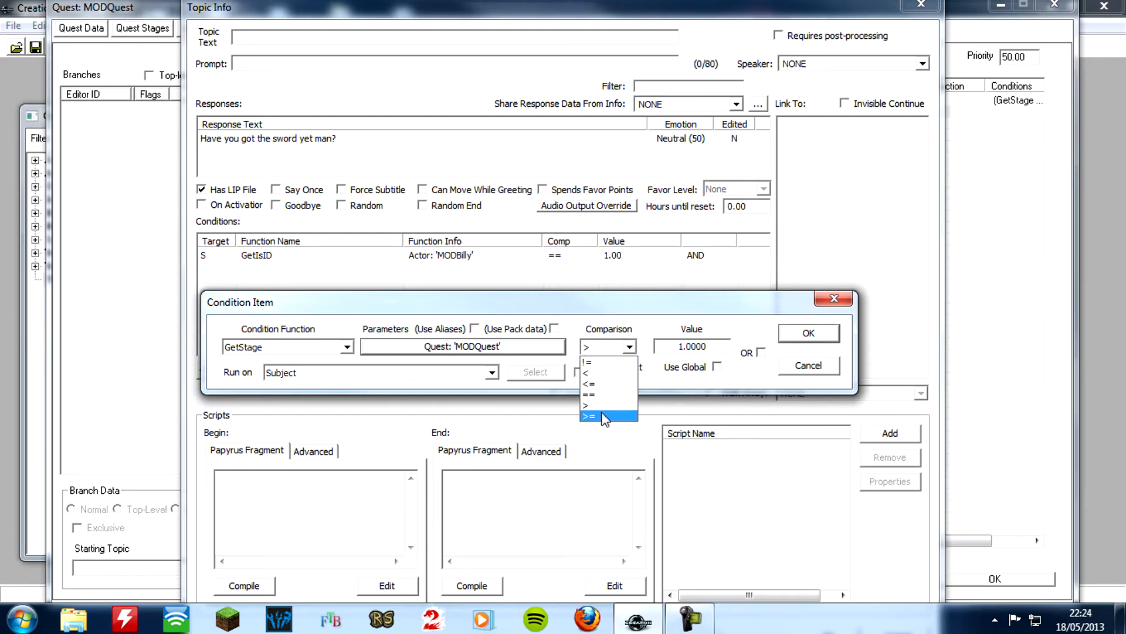
pyautogui.click(605, 416)
pyautogui.moveTo(713, 347); pyautogui.dragTo(683, 362)
pyautogui.write('0')
pyautogui.click(809, 332)
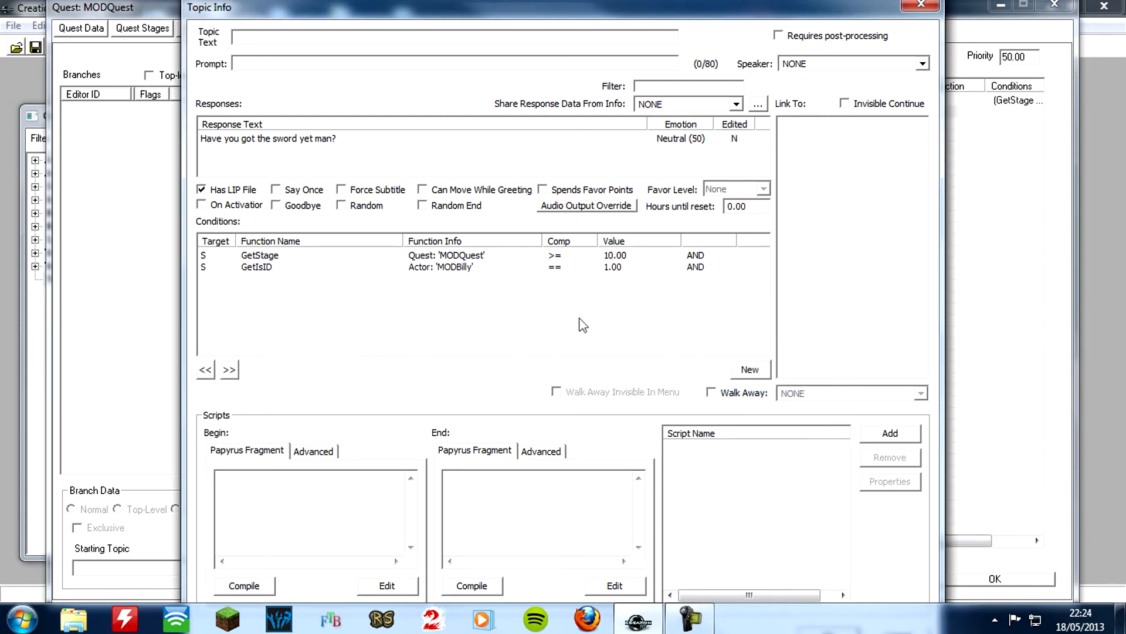
# Add another GetStage condition with comparison < and value 40 to the sword greeting, without choosing a quest parameter
pyautogui.rightClick(382, 297)
pyautogui.click(392, 309)
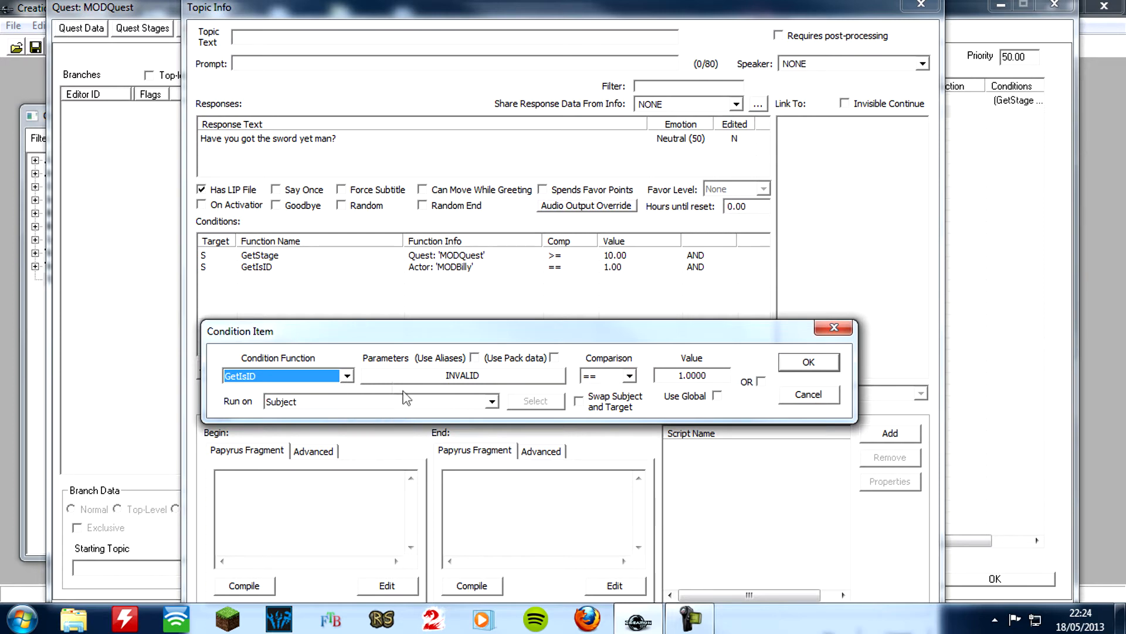
pyautogui.click(346, 376)
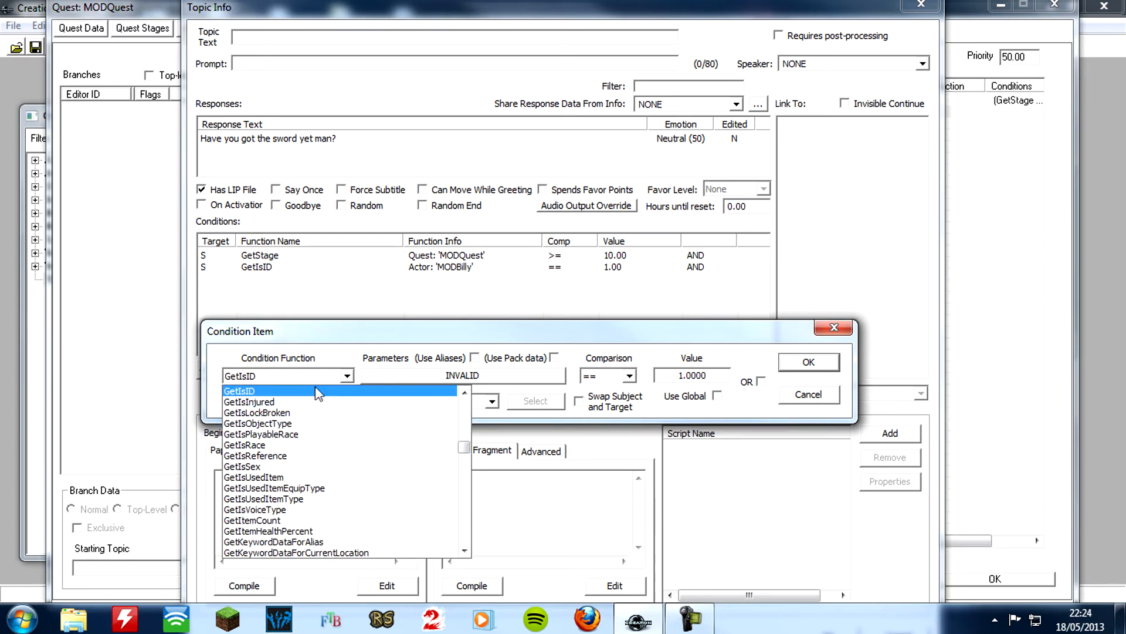
pyautogui.write('gets')
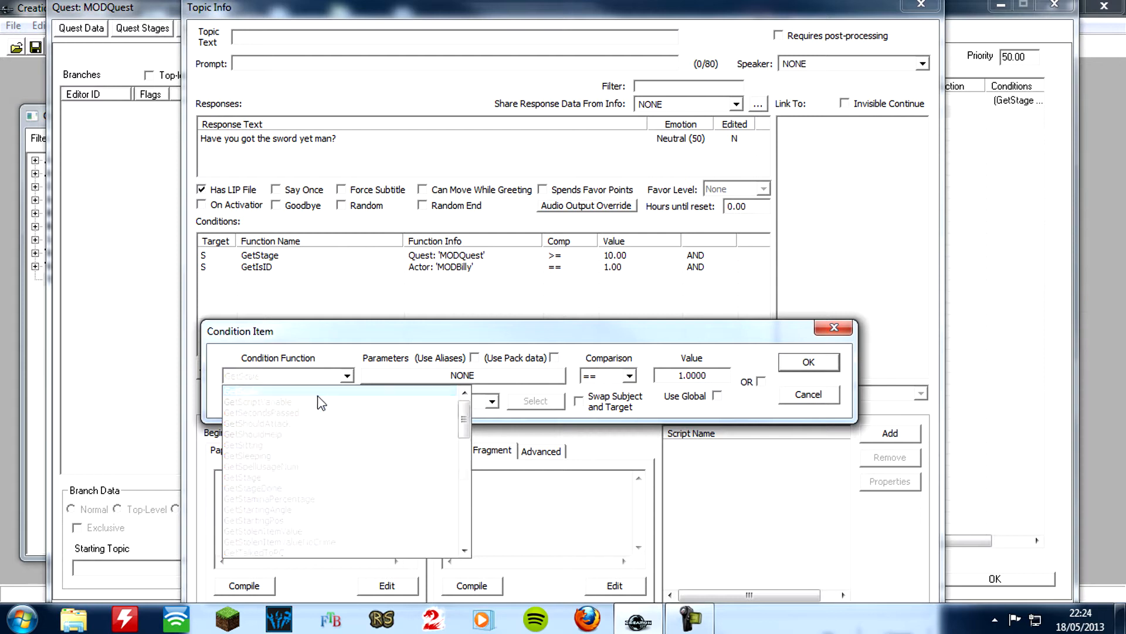
pyautogui.click(289, 477)
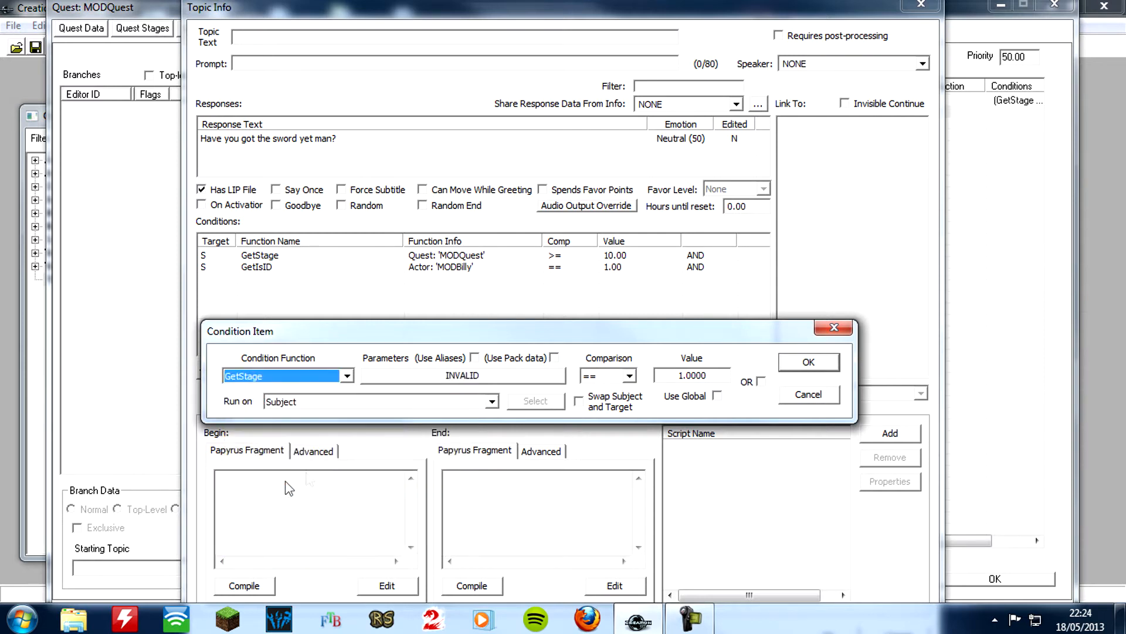
pyautogui.click(594, 378)
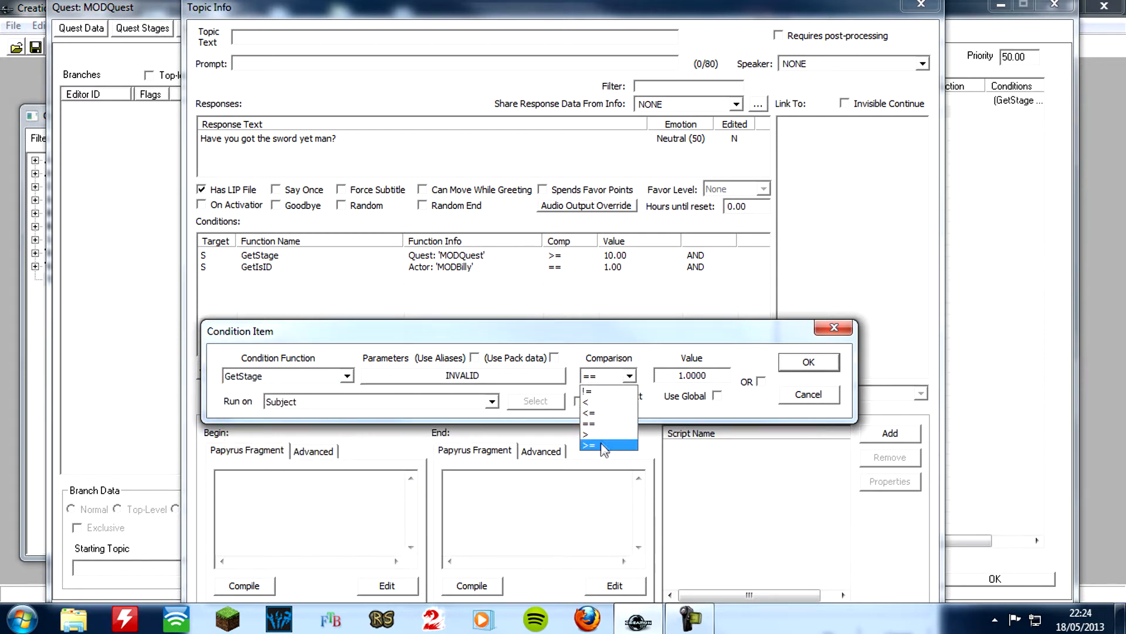
pyautogui.click(592, 402)
pyautogui.moveTo(711, 376); pyautogui.dragTo(680, 376)
pyautogui.write('4')
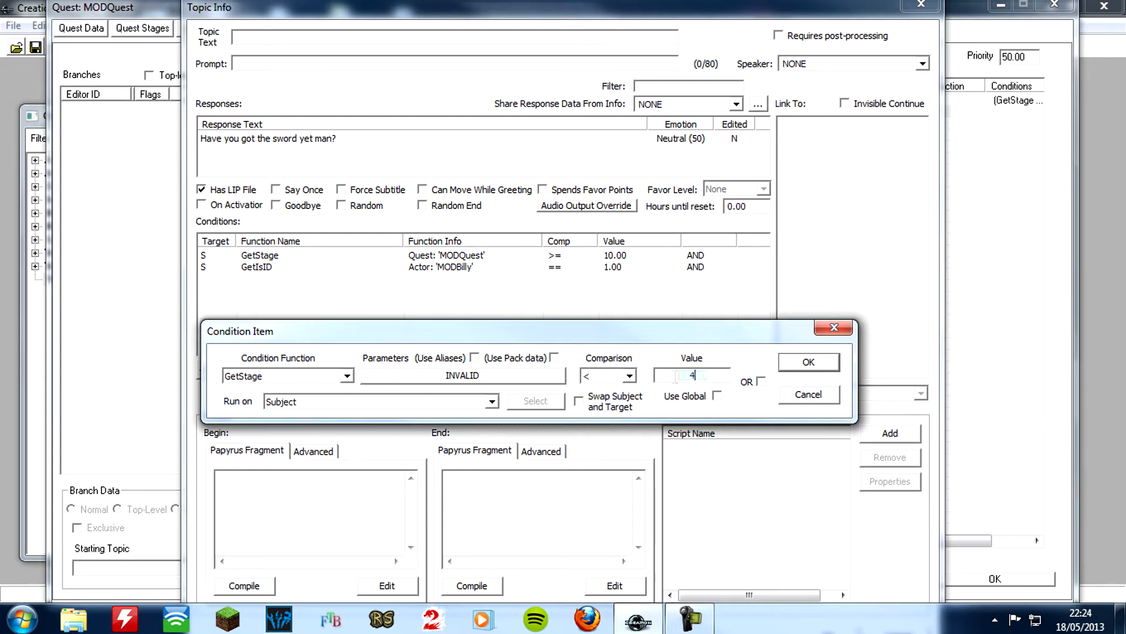
pyautogui.write('0')
pyautogui.click(808, 362)
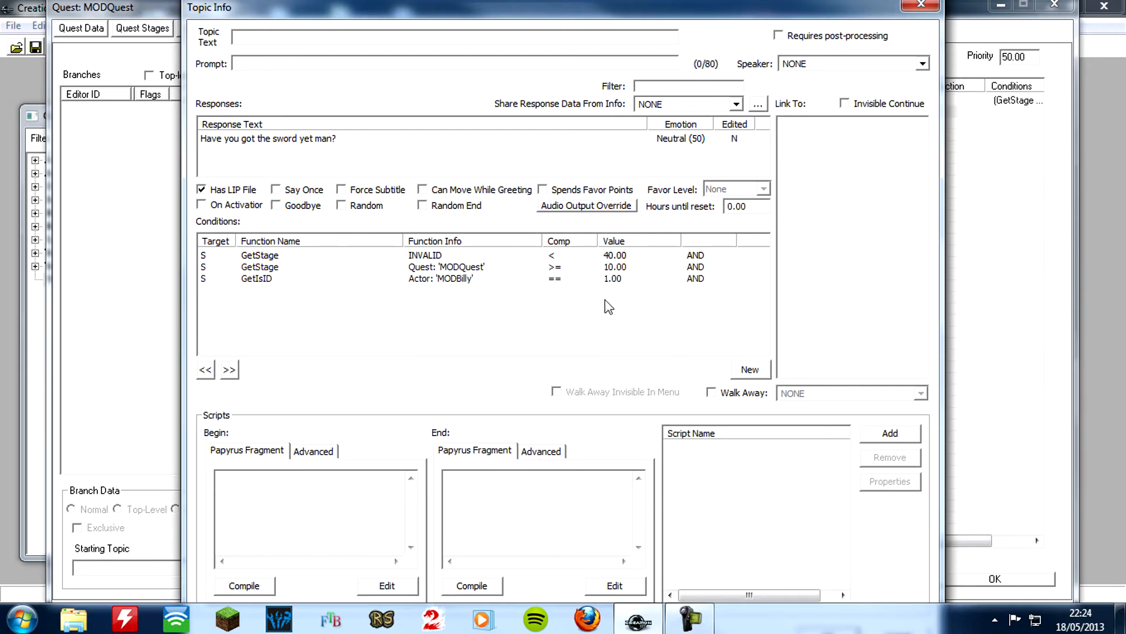
# Accept the sword greeting's topic info and return to the MODQuestHello infos
pyautogui.press('Tab')
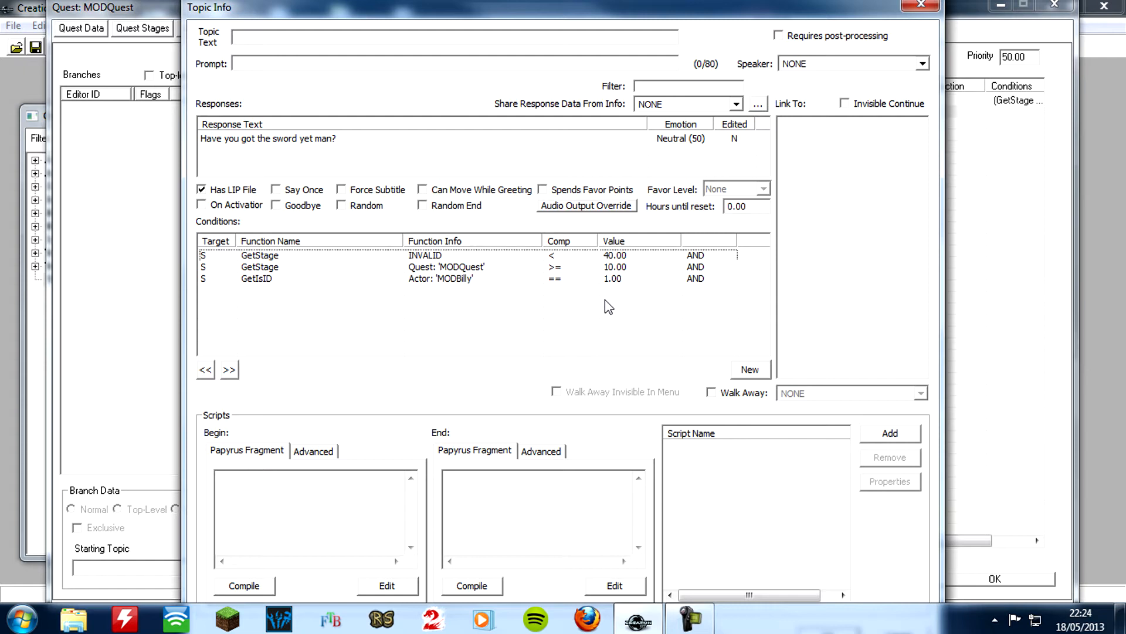
pyautogui.press('Tab')
pyautogui.press('Tab')
pyautogui.press('Tab')
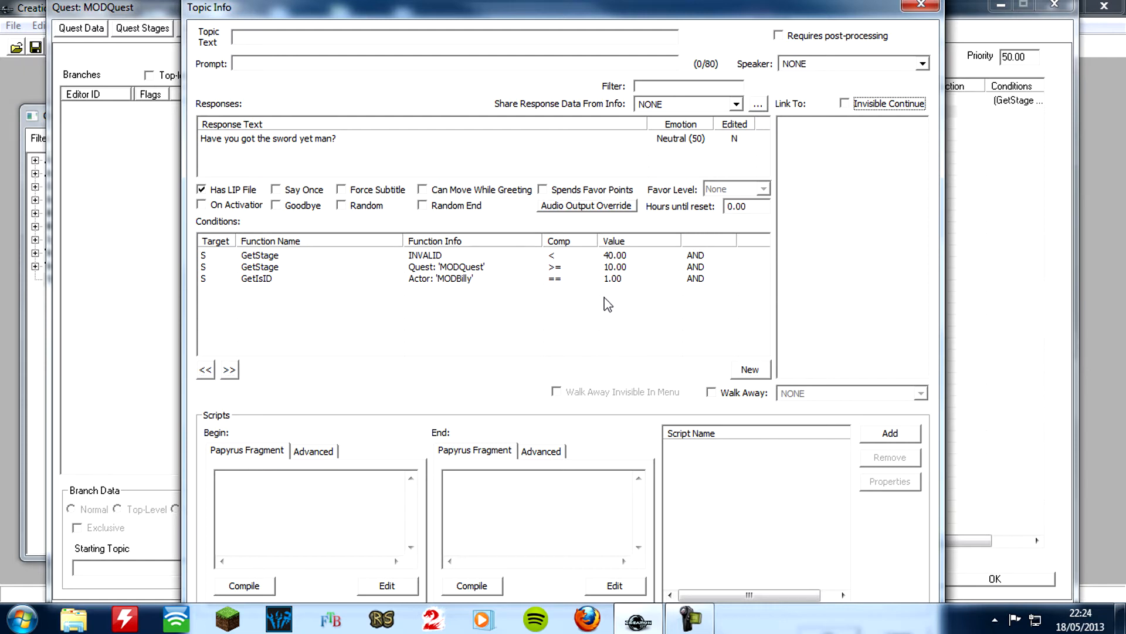
pyautogui.press('Tab')
pyautogui.press('Tab')
pyautogui.press('Tab')
pyautogui.press('Tab')
pyautogui.press('Tab')
pyautogui.press('Tab')
pyautogui.press('Tab')
pyautogui.press('Tab')
pyautogui.press('Return')
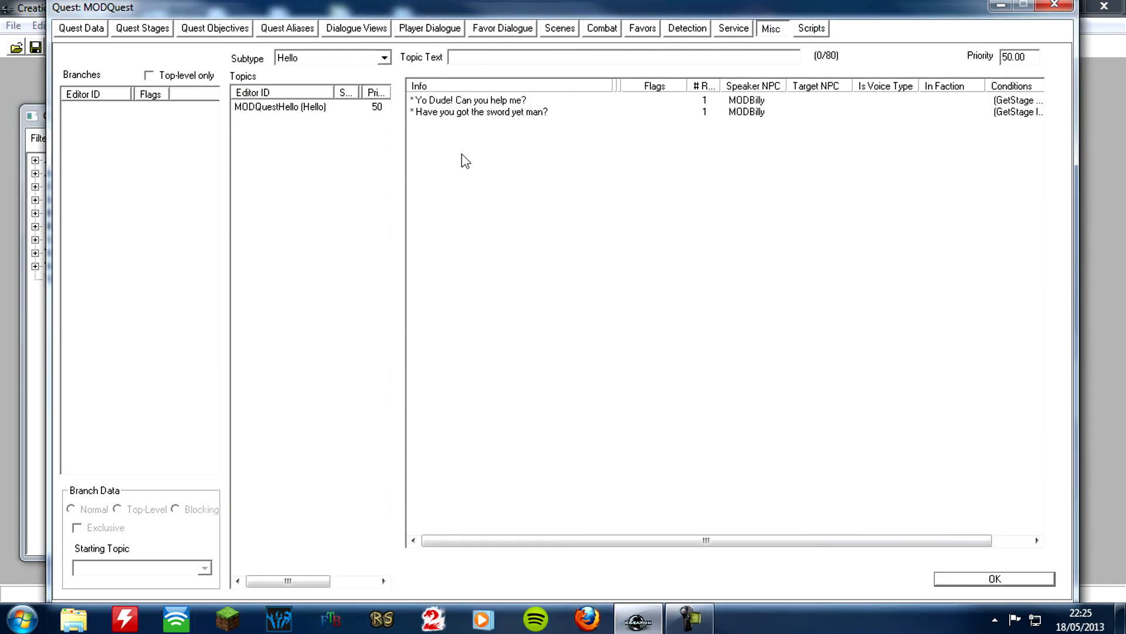
# Add a third info to the MODQuestHello topic with the response text "You da man!", ignoring all spelling suggestions for "da"
pyautogui.rightClick(500, 150)
pyautogui.click(513, 153)
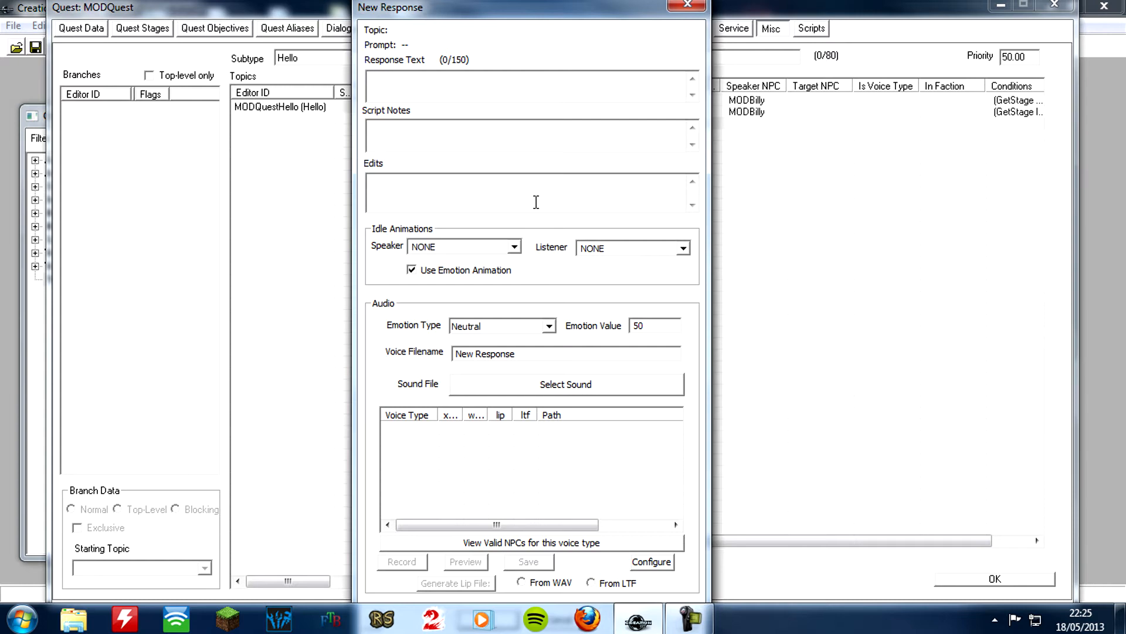
pyautogui.write('You da man!')
pyautogui.press('Return')
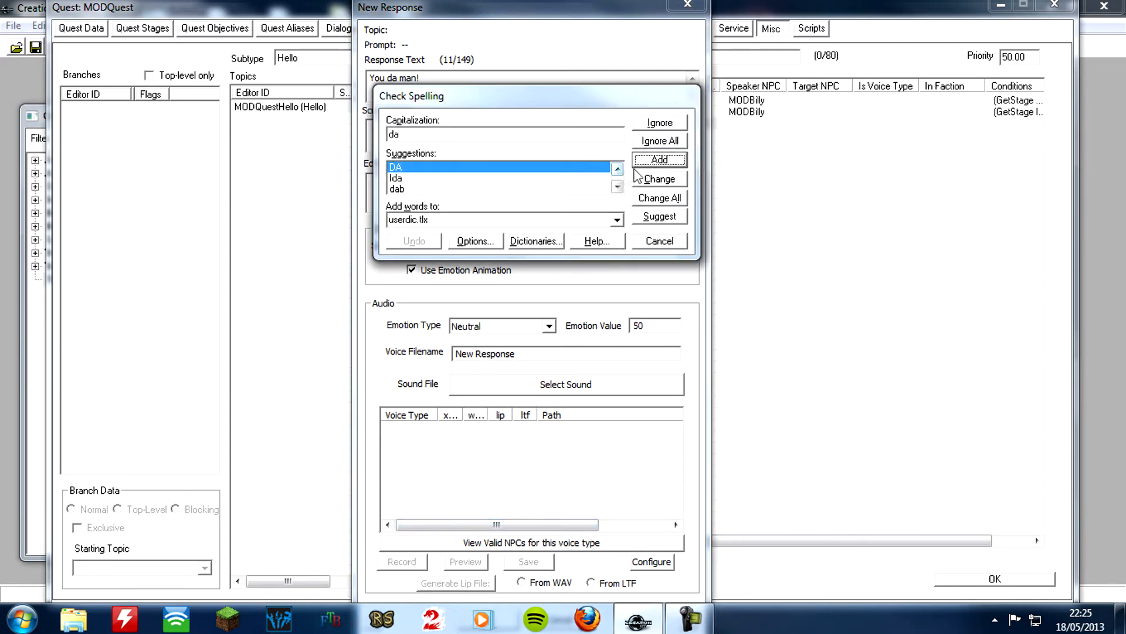
pyautogui.click(679, 142)
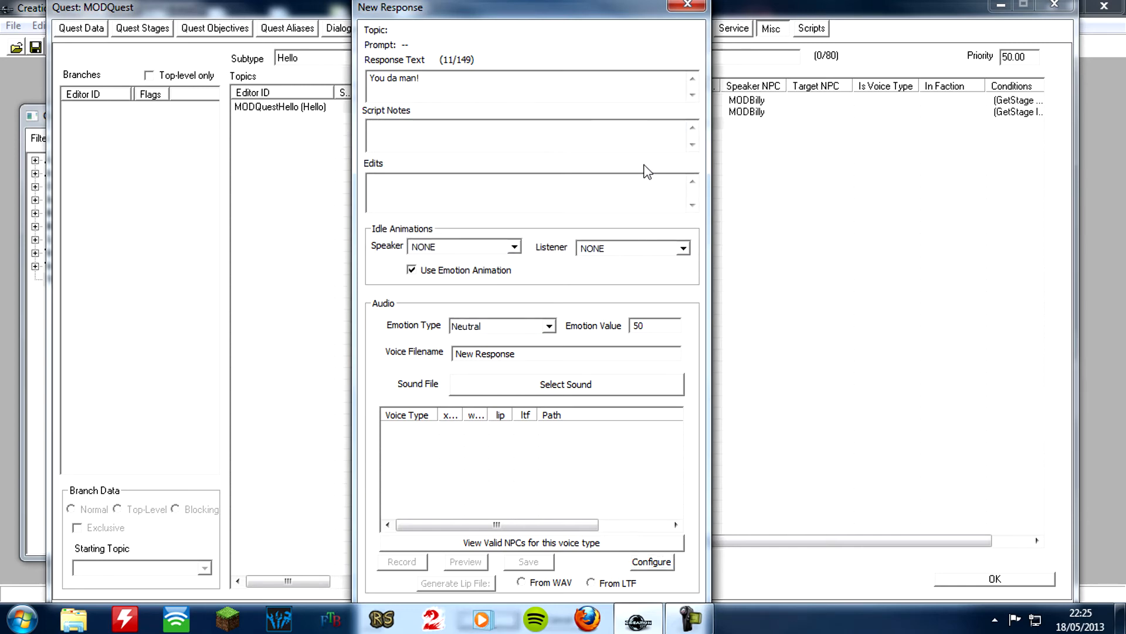
# Add a GetIsID condition for the actor MODBilly, equal to 1, to the "You da man!" greeting's topic info
pyautogui.rightClick(297, 286)
pyautogui.click(345, 307)
pyautogui.click(343, 370)
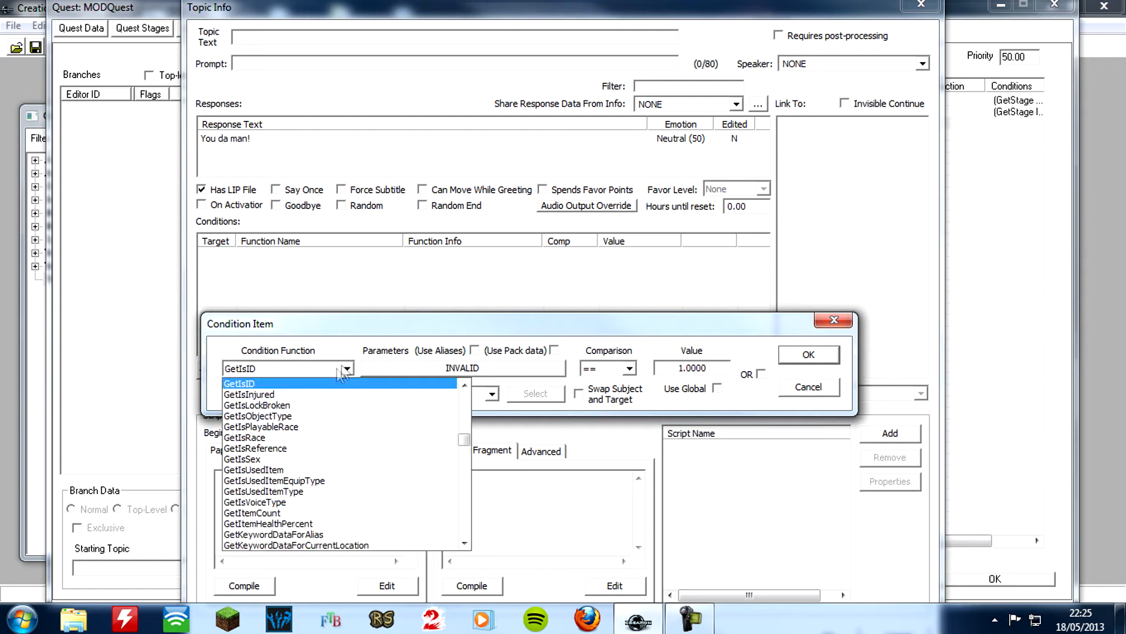
pyautogui.click(389, 366)
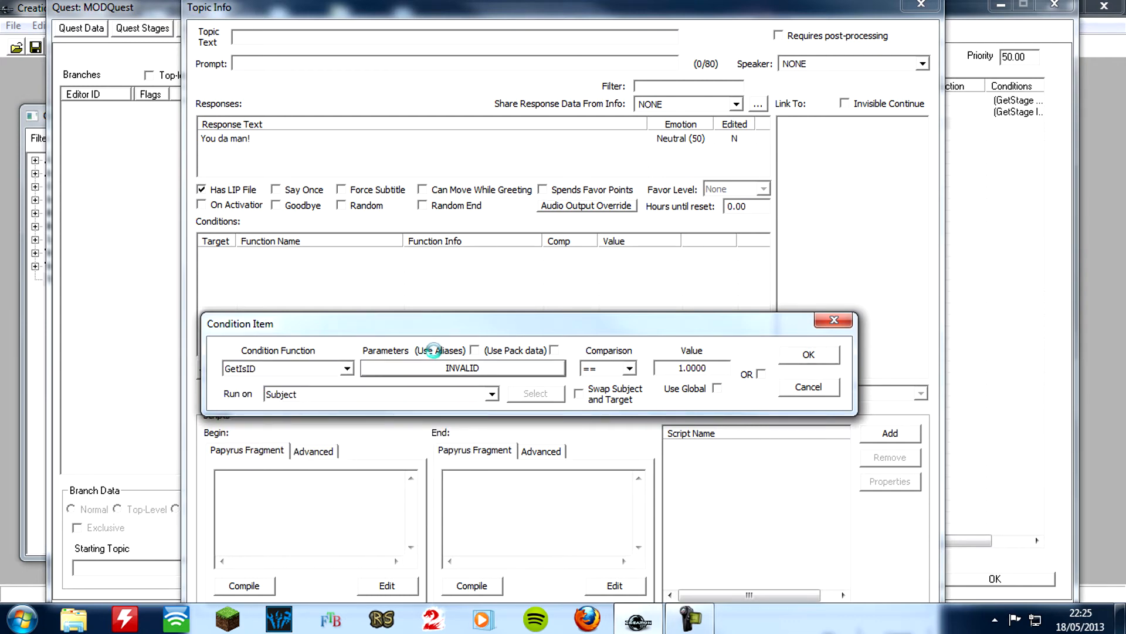
pyautogui.write('mod')
pyautogui.click(308, 586)
pyautogui.click(809, 354)
# Record and save a MaleOrc voice clip for the "You da man!" response, and accept the edited response
pyautogui.doubleClick(268, 138)
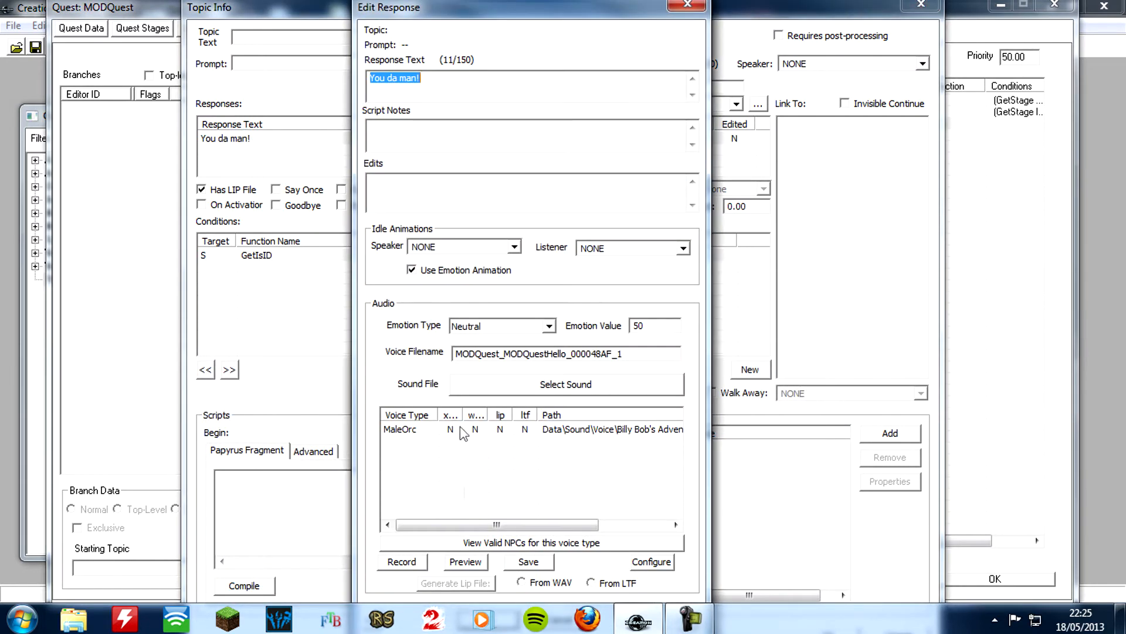
pyautogui.click(436, 431)
pyautogui.click(401, 561)
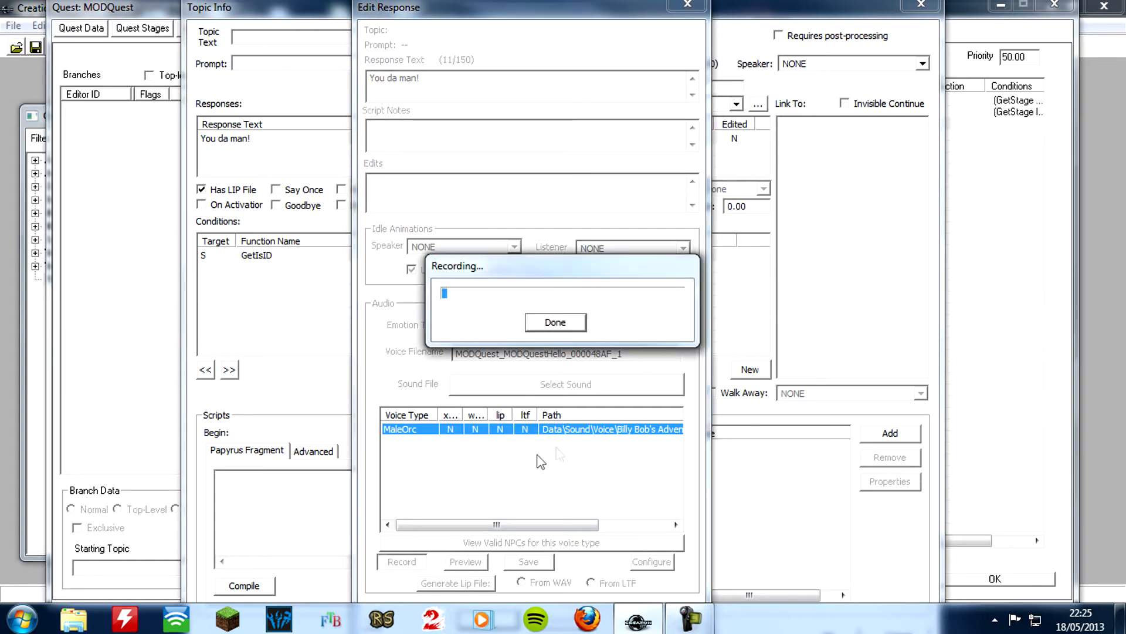
pyautogui.click(552, 324)
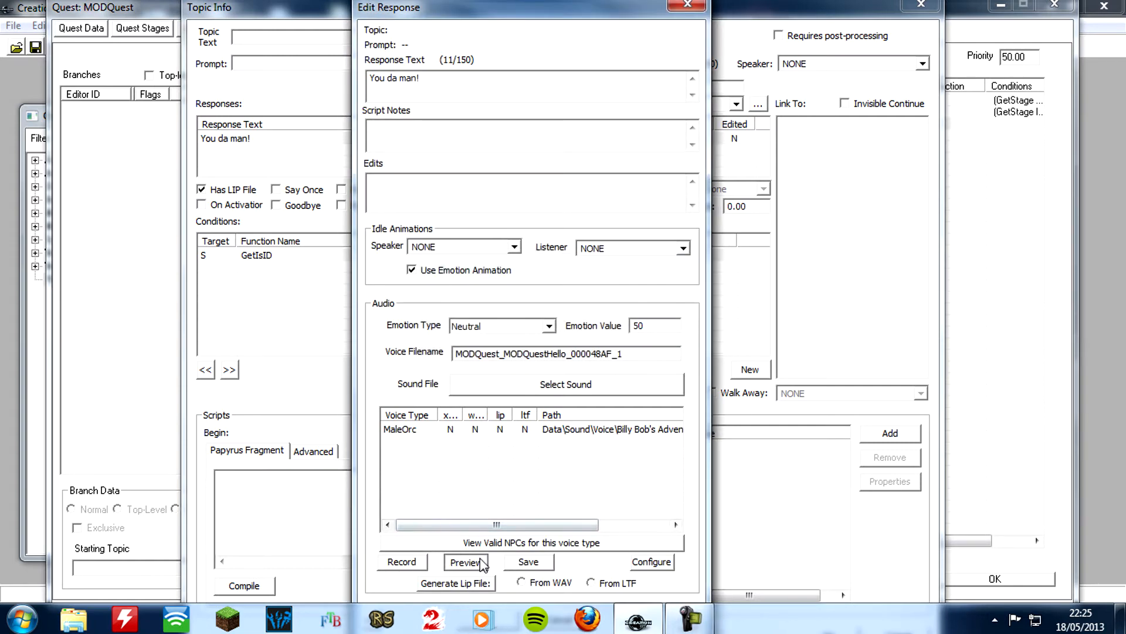
pyautogui.click(542, 564)
pyautogui.press('Return')
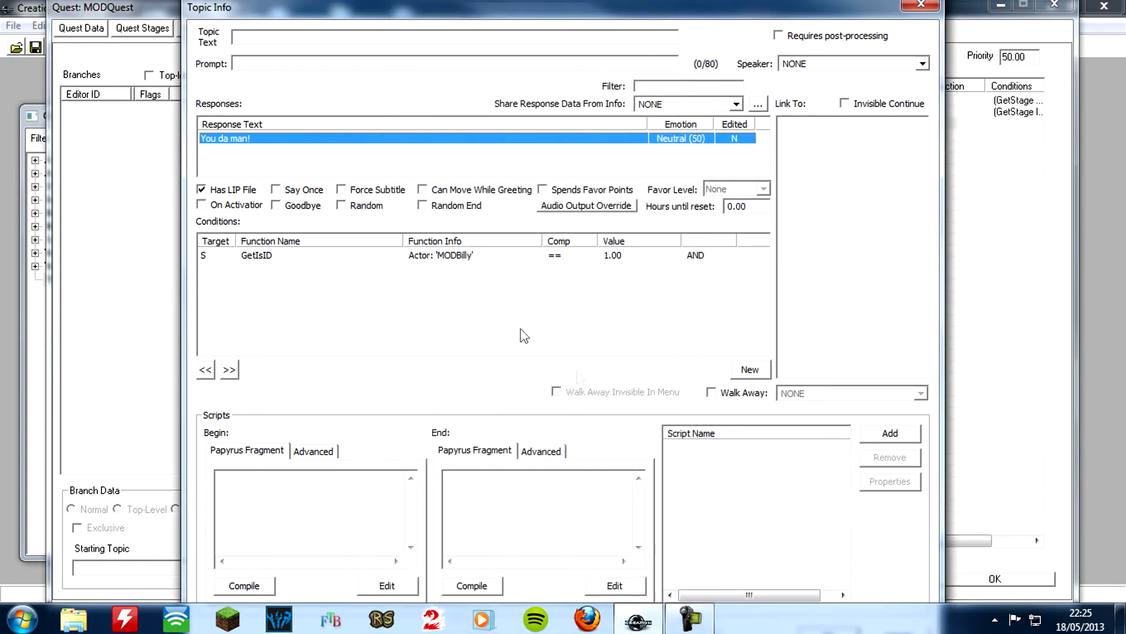
# Add a second condition to the "You da man!" greeting using the GetStage function with MODQuest as its quest
pyautogui.rightClick(397, 293)
pyautogui.click(433, 302)
pyautogui.click(299, 362)
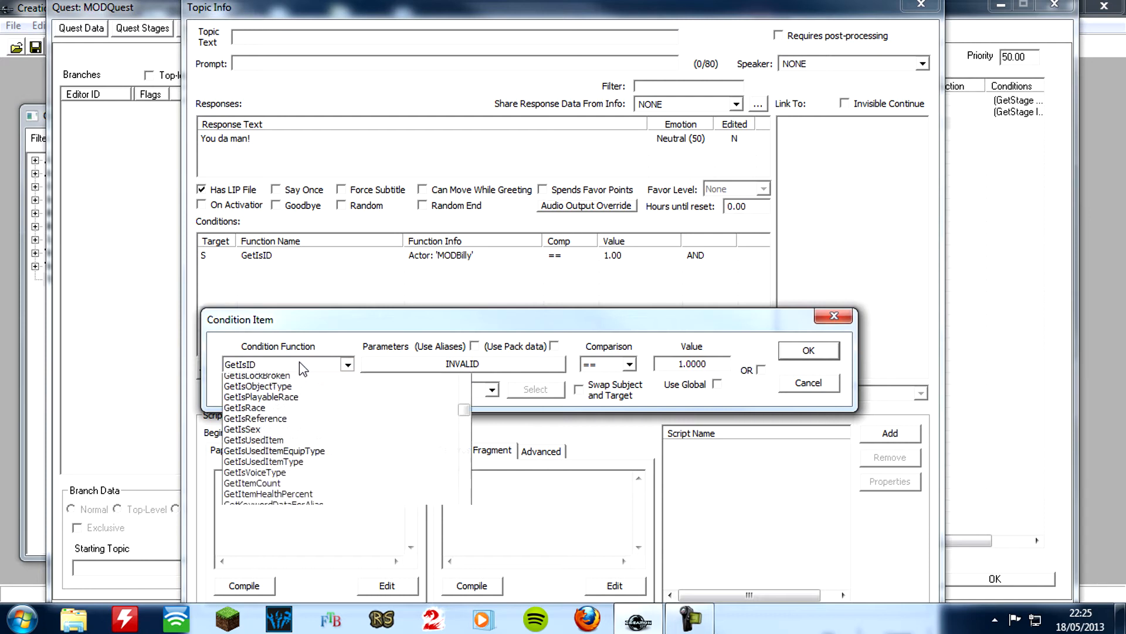
pyautogui.press('g')
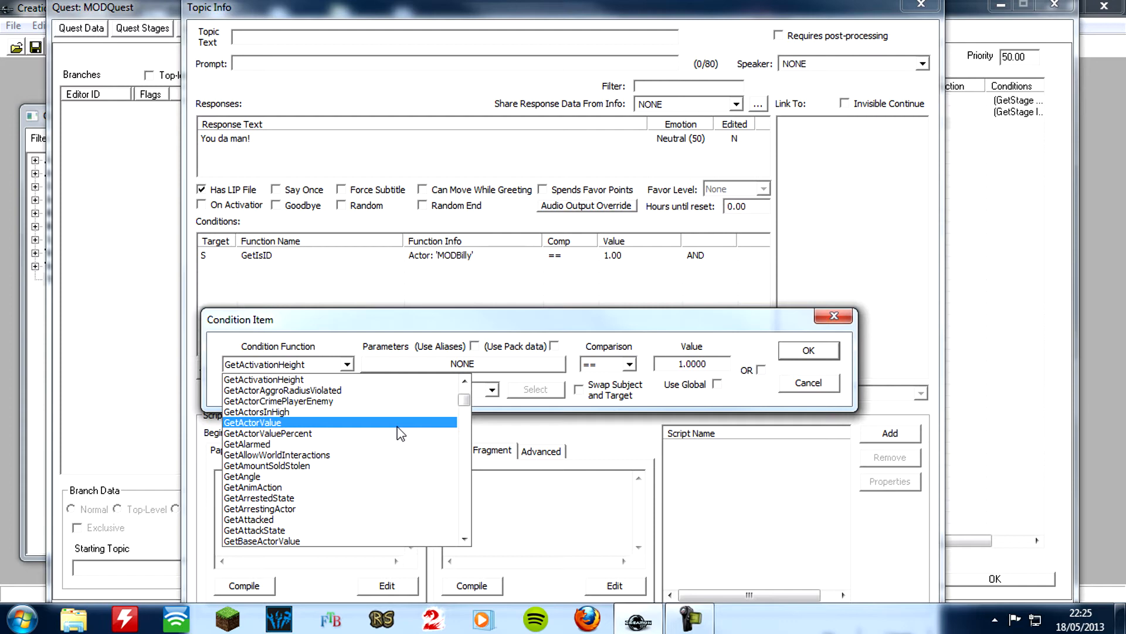
pyautogui.write('gets')
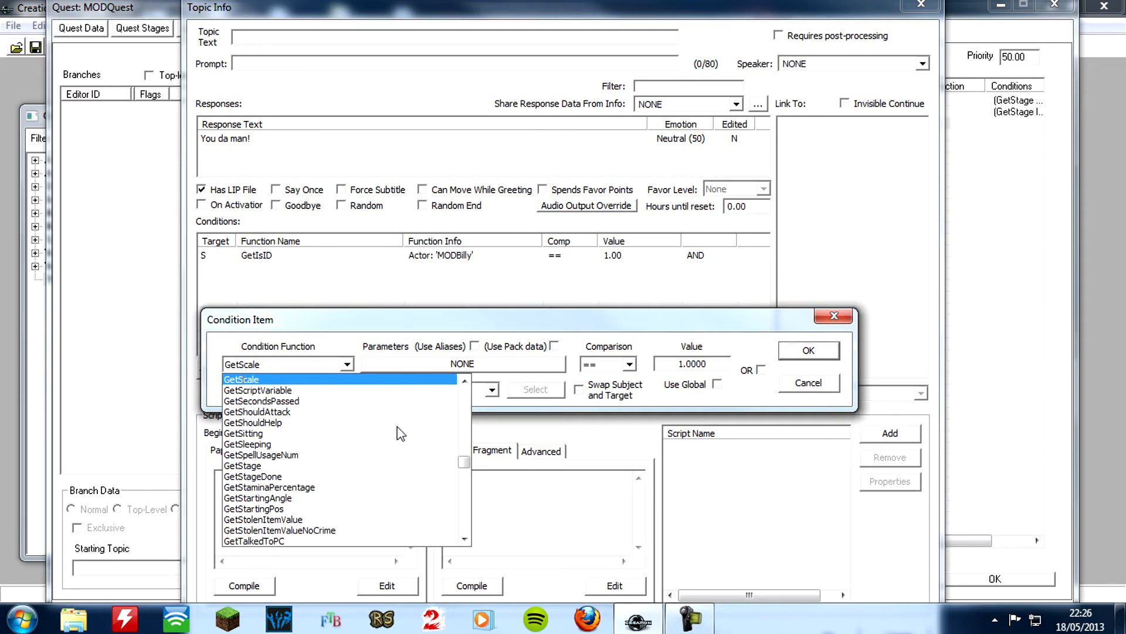
pyautogui.click(272, 466)
pyautogui.click(460, 366)
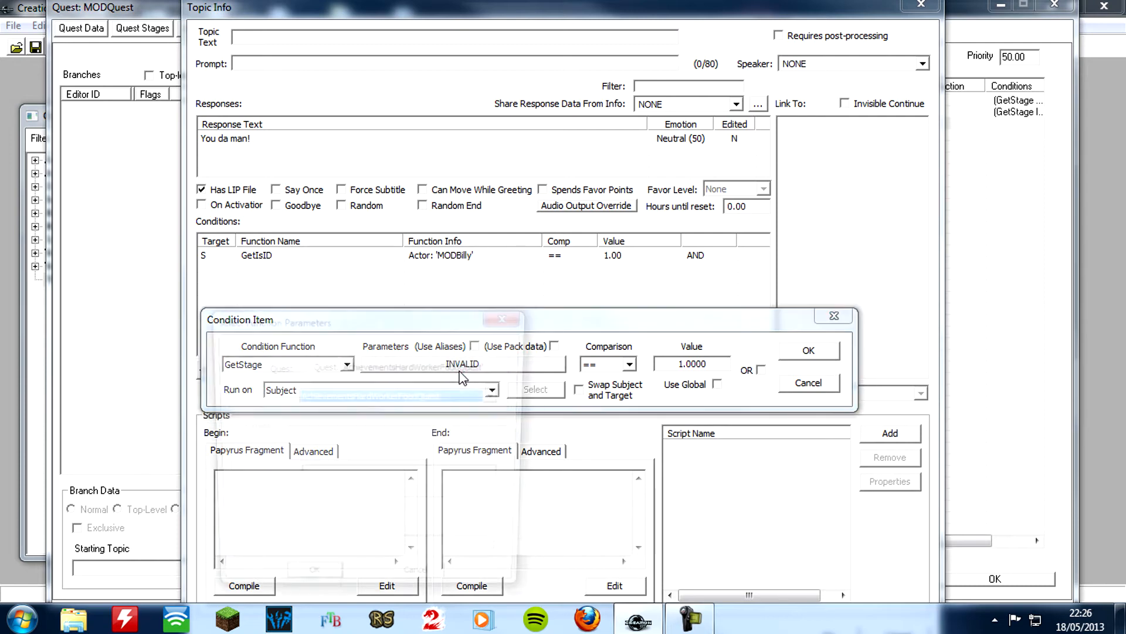
pyautogui.click(464, 394)
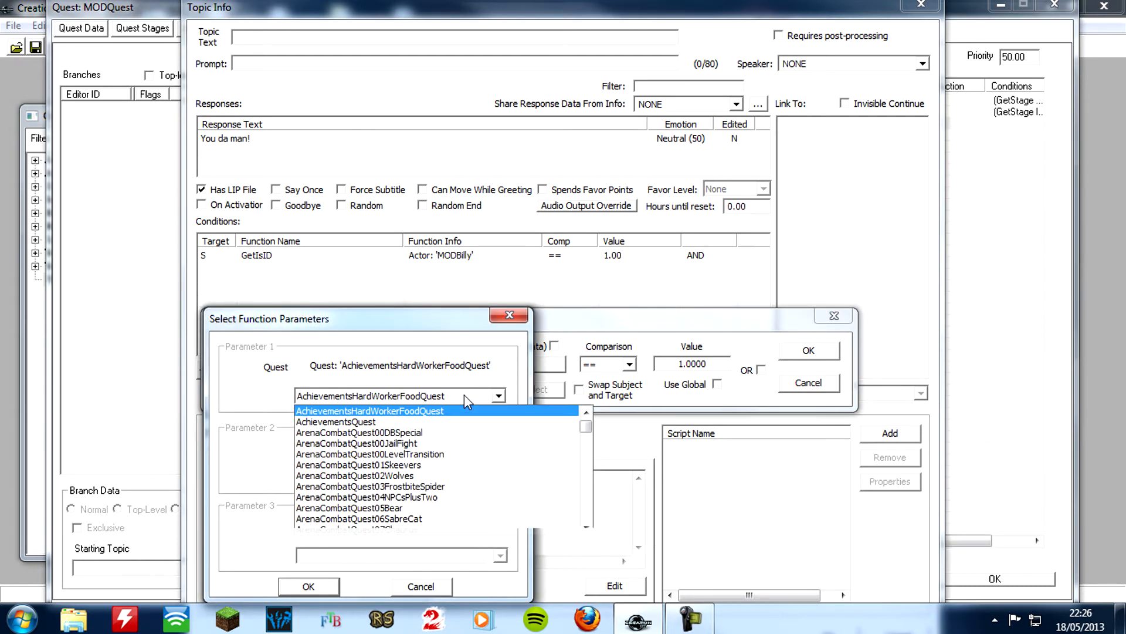
pyautogui.write('mod')
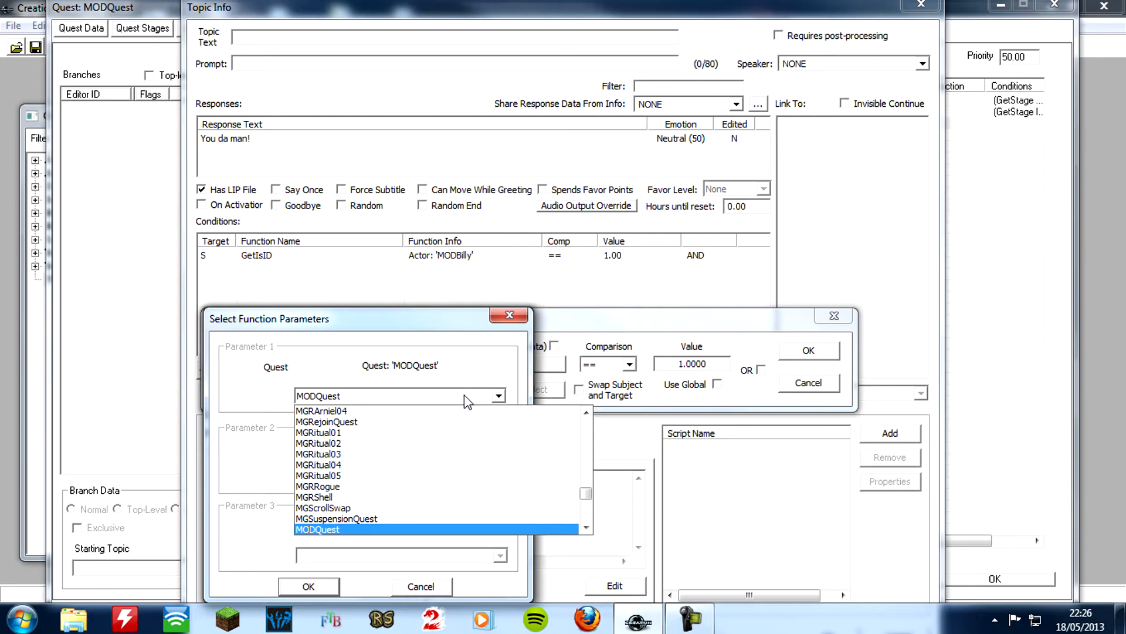
pyautogui.click(414, 529)
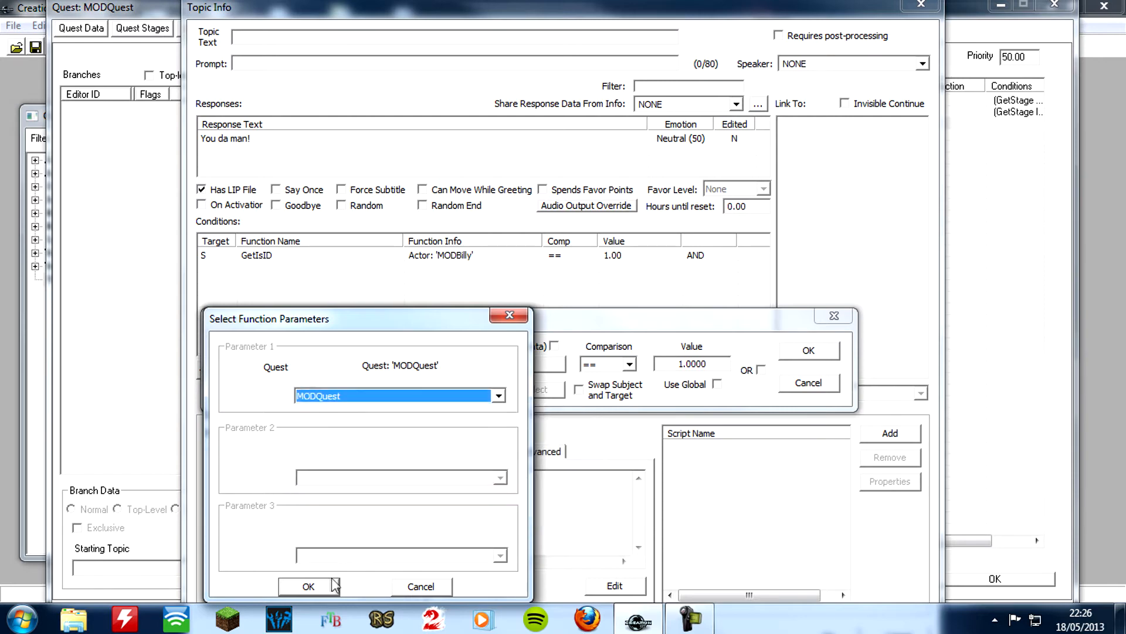
pyautogui.click(332, 581)
# Set the GetStage condition to be equal to 40 and accept the condition
pyautogui.click(628, 364)
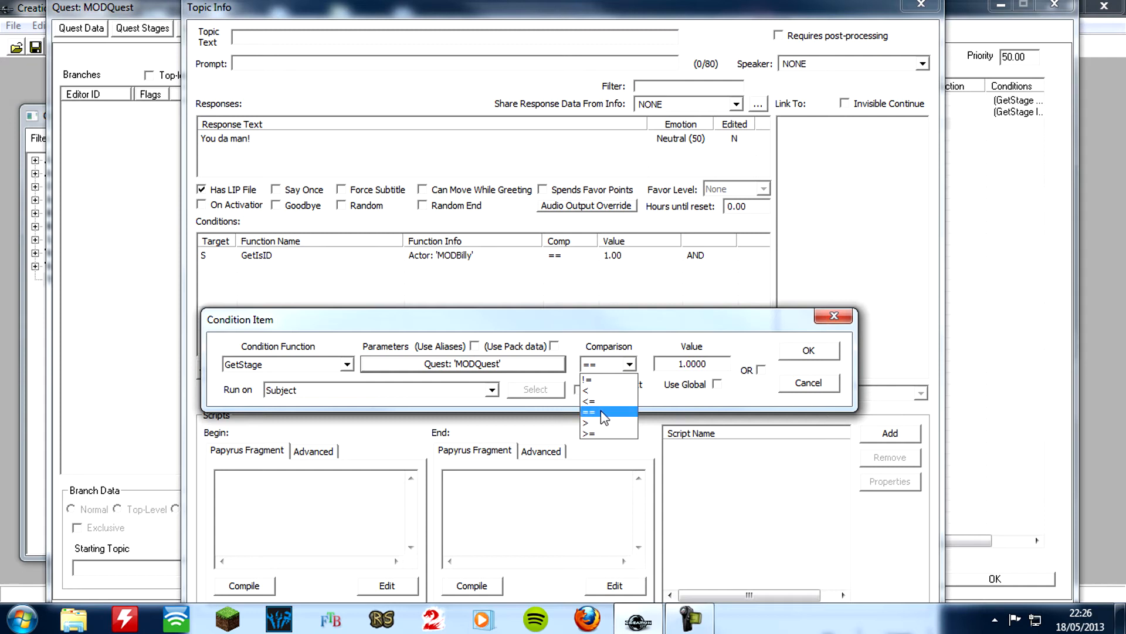
pyautogui.click(603, 412)
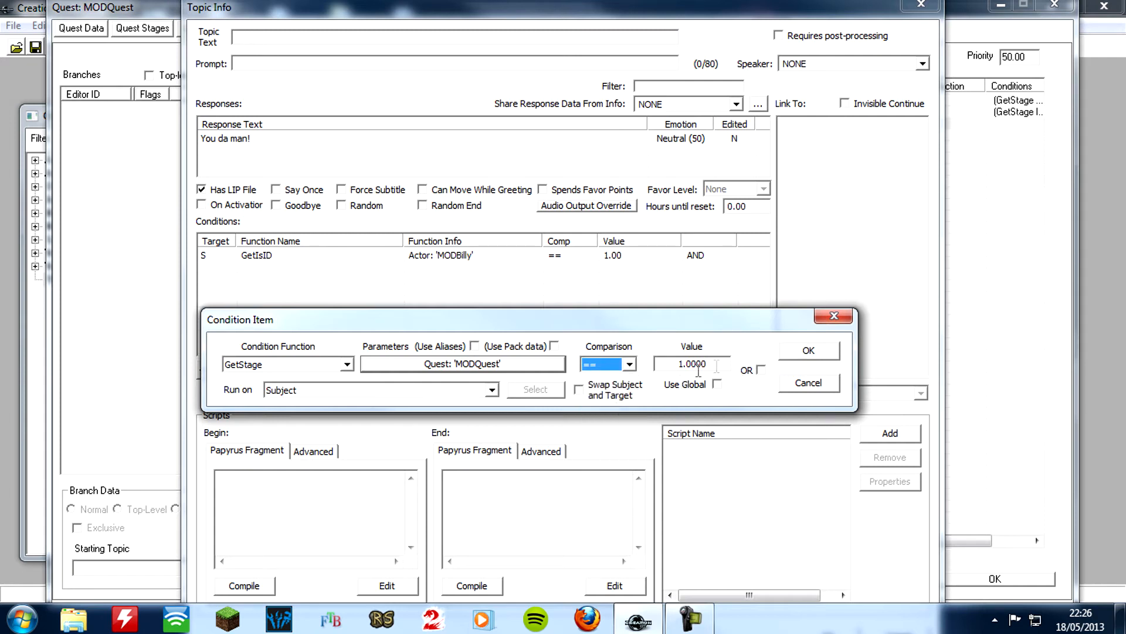
pyautogui.press('Tab')
pyautogui.write('40')
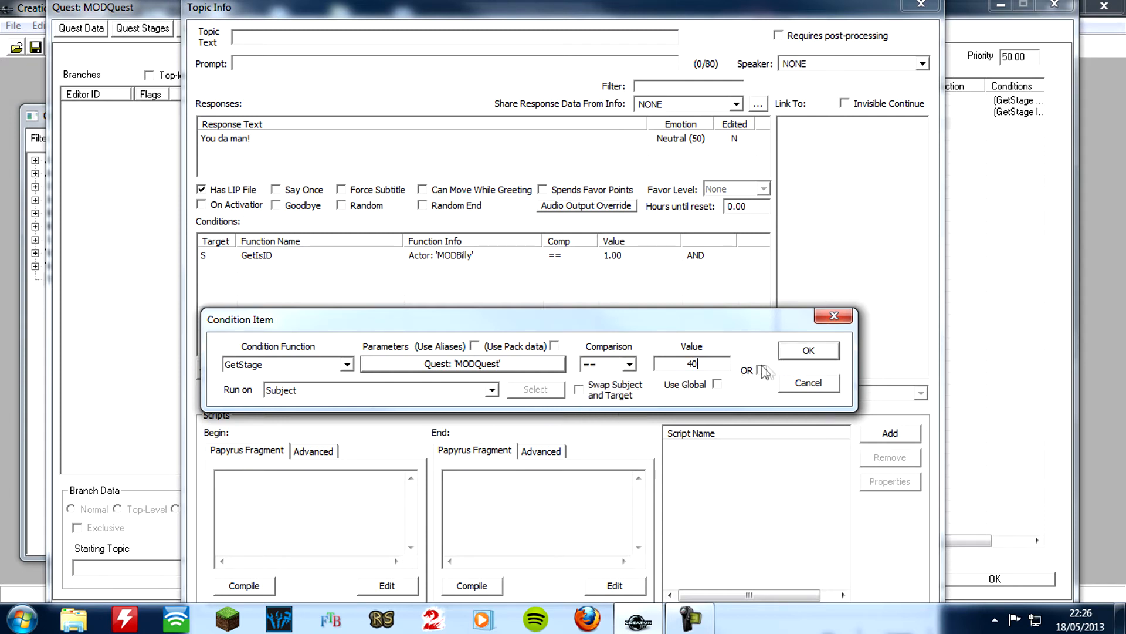
pyautogui.click(809, 351)
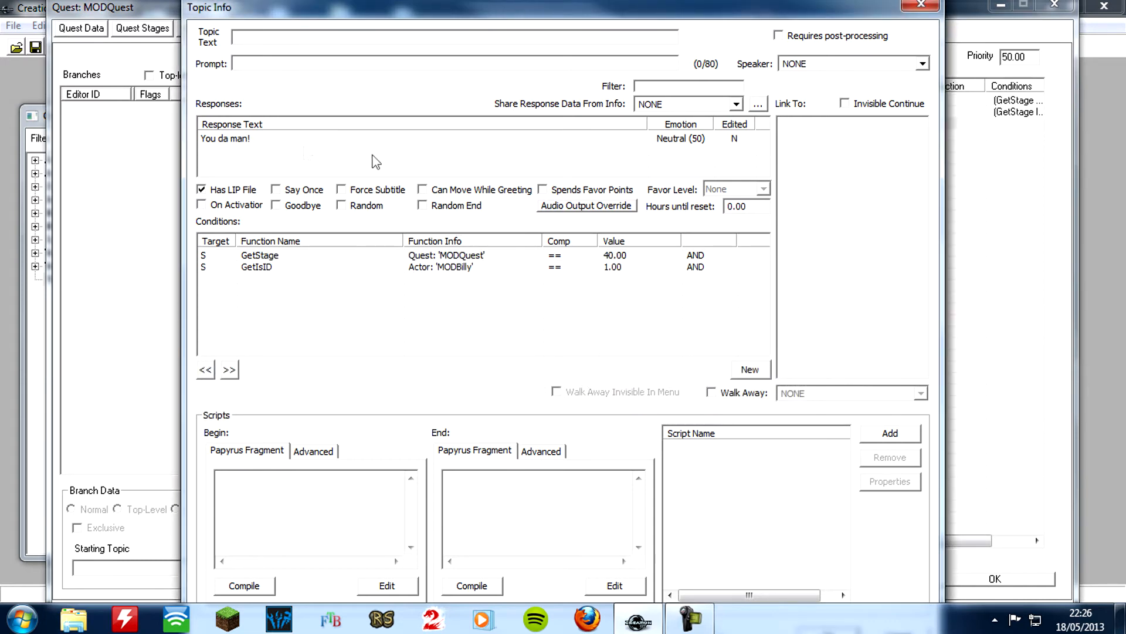
# Accept the "You da man!" greeting's topic info and return to the MODQuestHello infos
pyautogui.click(580, 327)
pyautogui.press('Tab')
pyautogui.press('Tab')
pyautogui.press('Tab')
pyautogui.press('Tab')
pyautogui.press('Return')
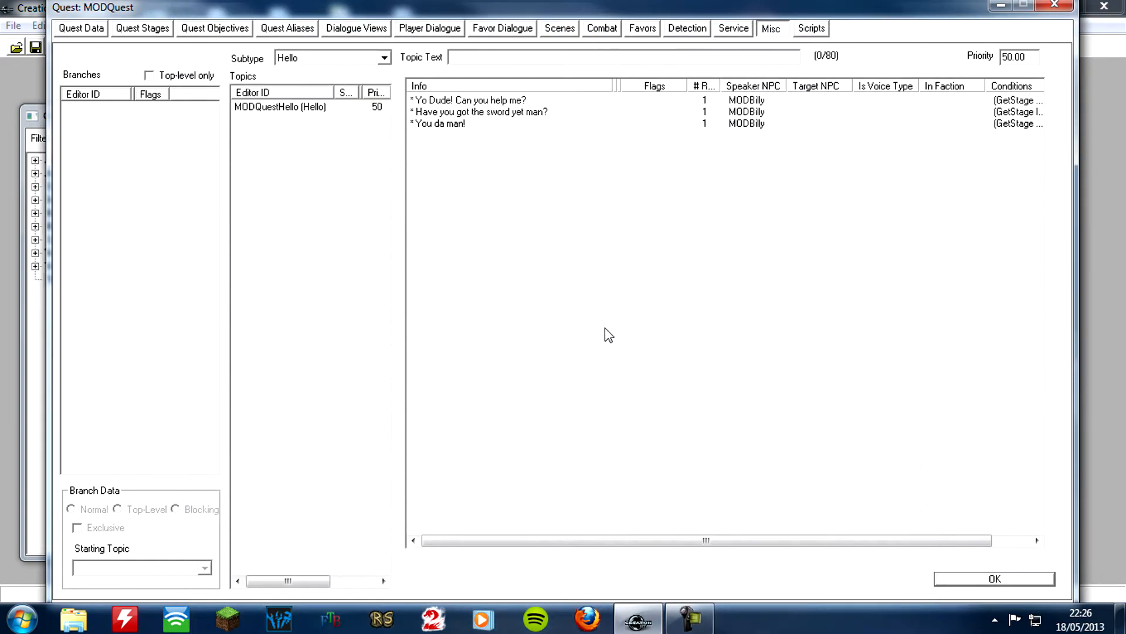
# Add a fourth info to the MODQuestHello topic with the response text "You are a fart sir!"
pyautogui.rightClick(478, 147)
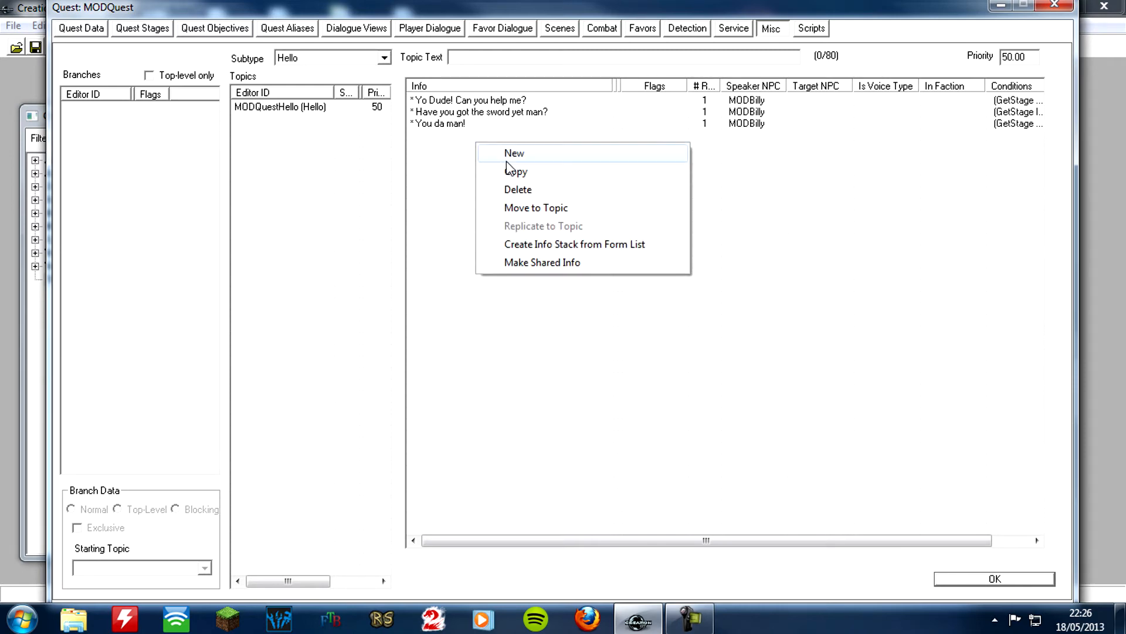
pyautogui.click(508, 156)
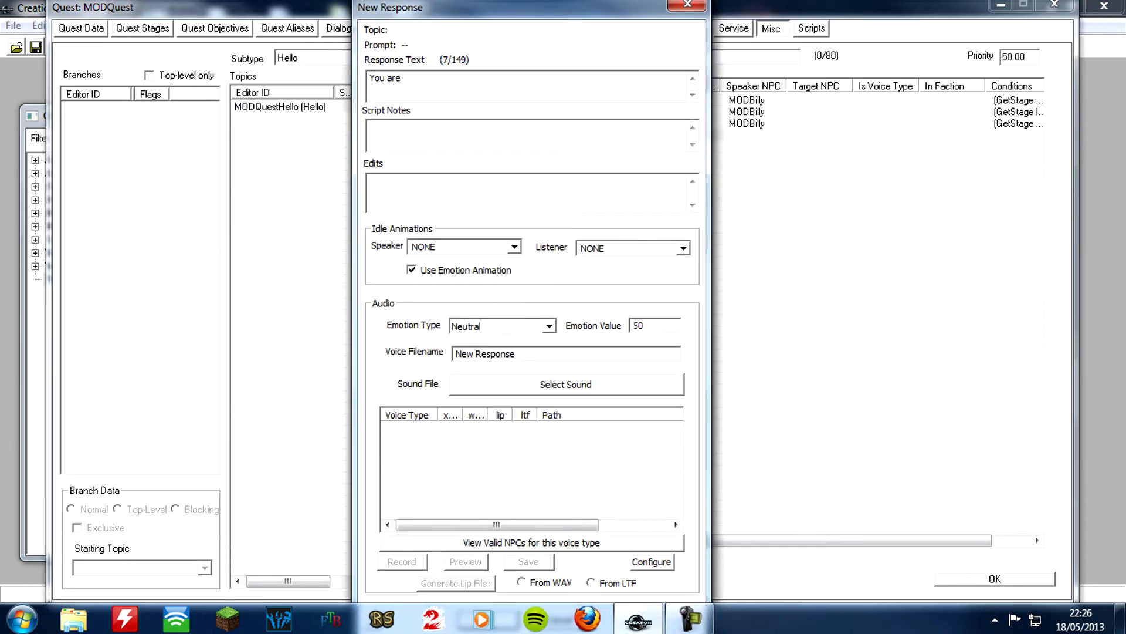
pyautogui.write('You are a fa')
pyautogui.press('Tab')
pyautogui.press('Tab')
pyautogui.press('Tab')
pyautogui.press('Tab')
pyautogui.press('Tab')
pyautogui.press('Tab')
pyautogui.press('Tab')
pyautogui.press('Tab')
pyautogui.press('Tab')
pyautogui.press('Tab')
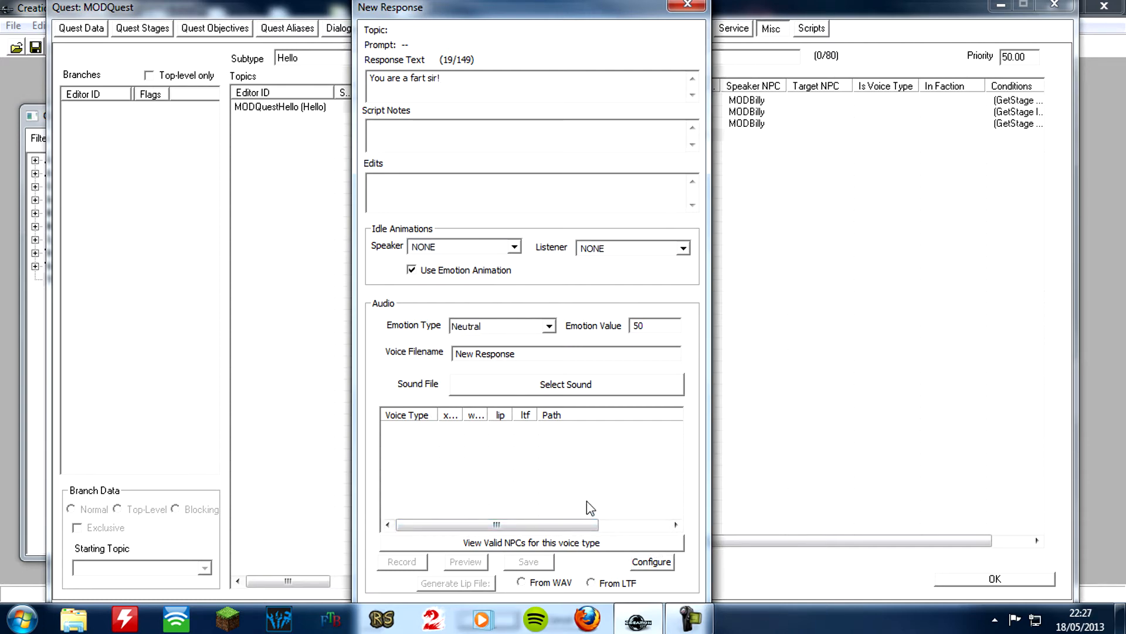
pyautogui.press('Return')
# Add a GetIsID condition for the actor MODBilly, equal to 1, to the "You are a fart sir!" greeting's topic info
pyautogui.rightClick(329, 247)
pyautogui.rightClick(317, 270)
pyautogui.click(352, 281)
pyautogui.click(290, 341)
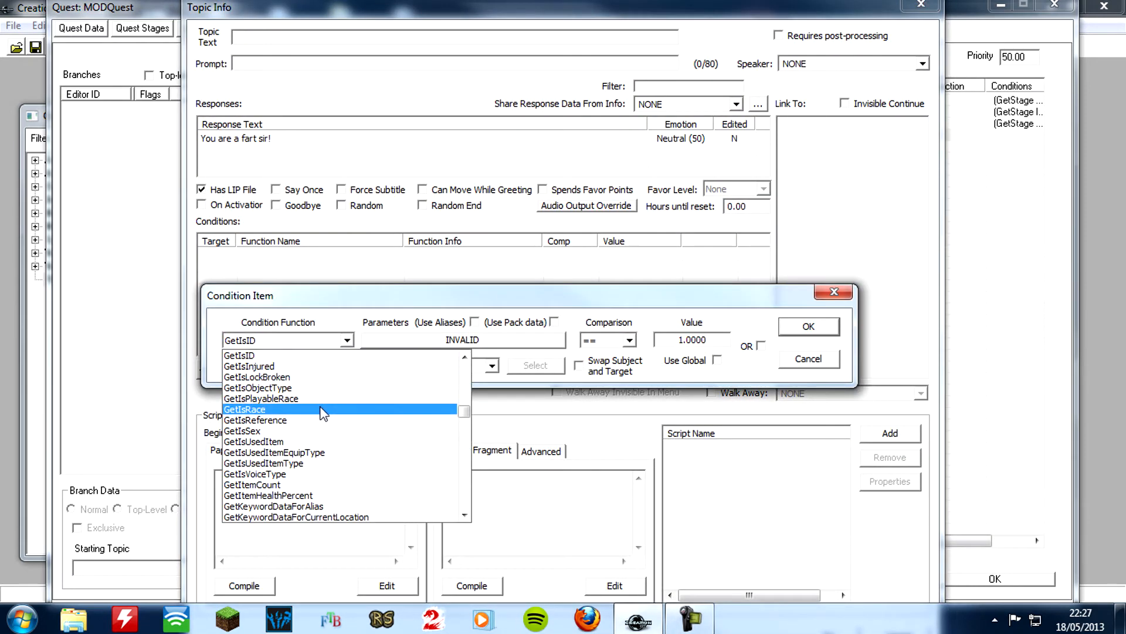
pyautogui.scroll(2, 318, 434)
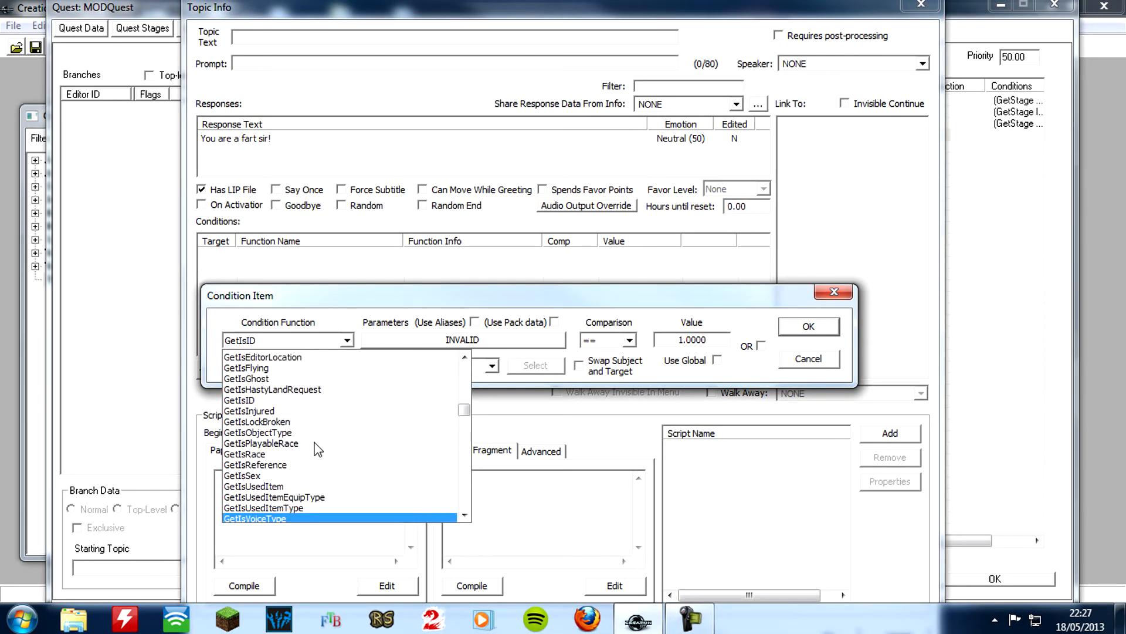
pyautogui.scroll(4, 315, 443)
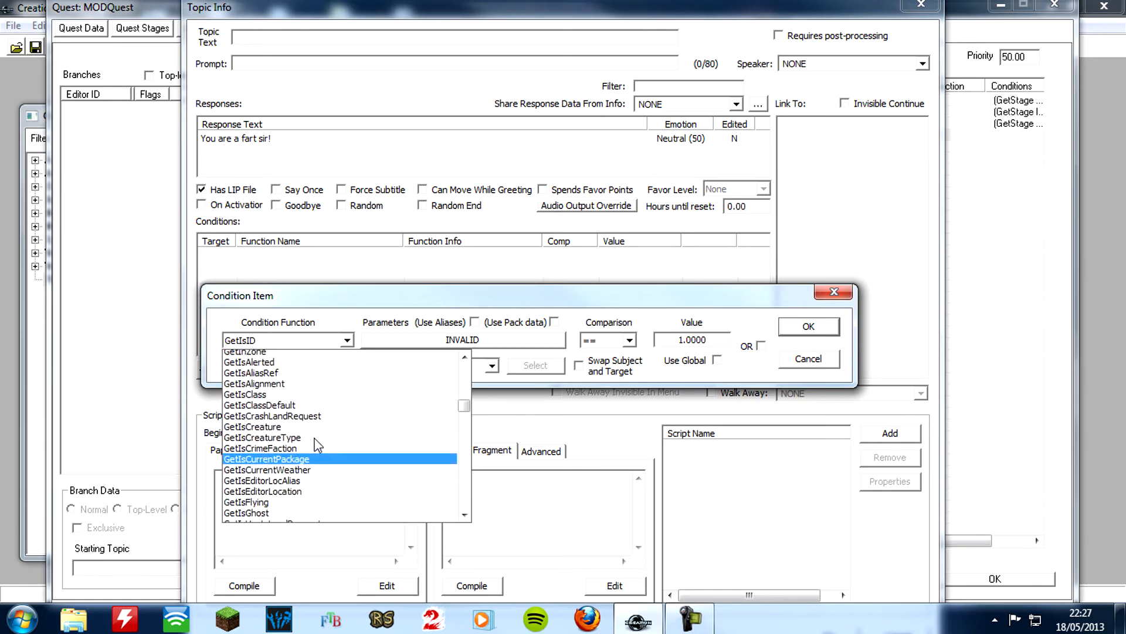
pyautogui.scroll(-1, 317, 446)
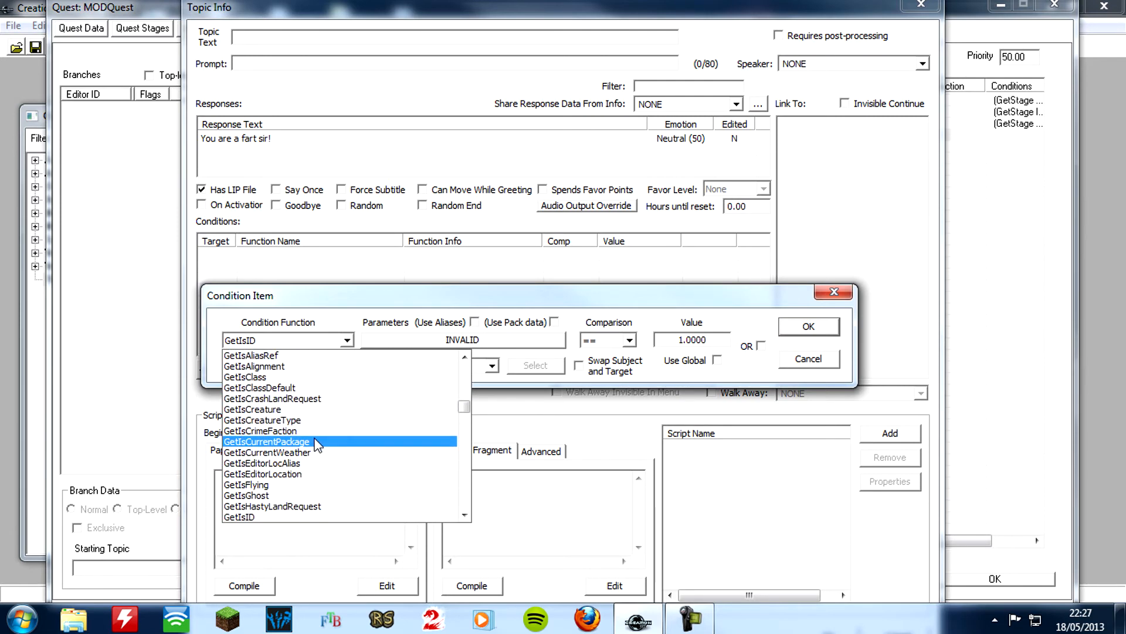
pyautogui.click(392, 341)
pyautogui.click(392, 341)
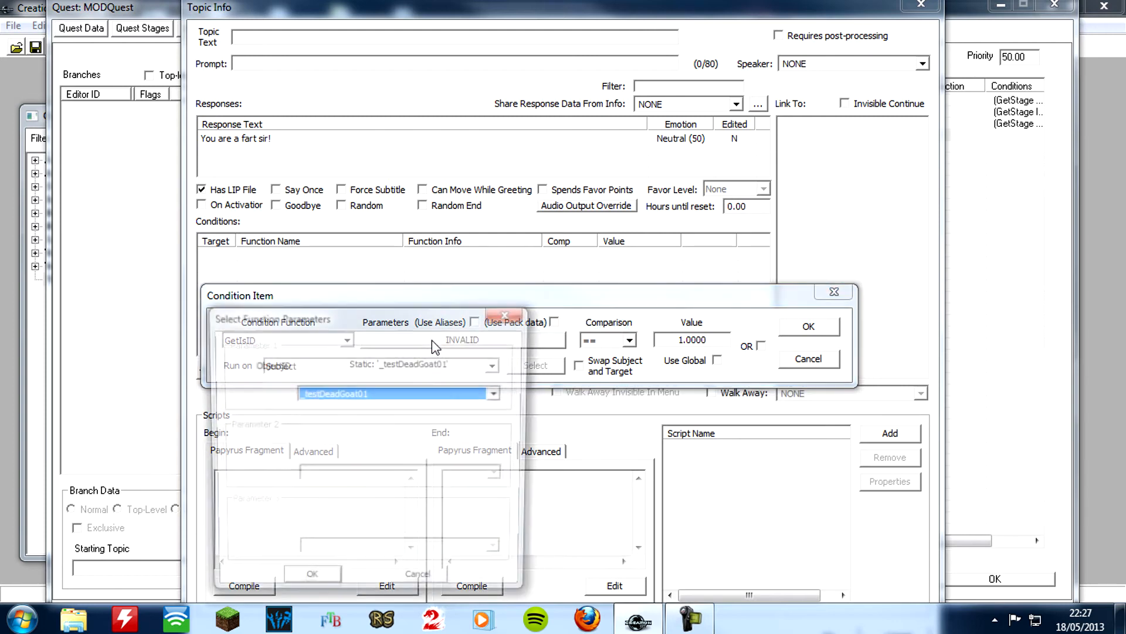
pyautogui.write('mod')
pyautogui.press('Return')
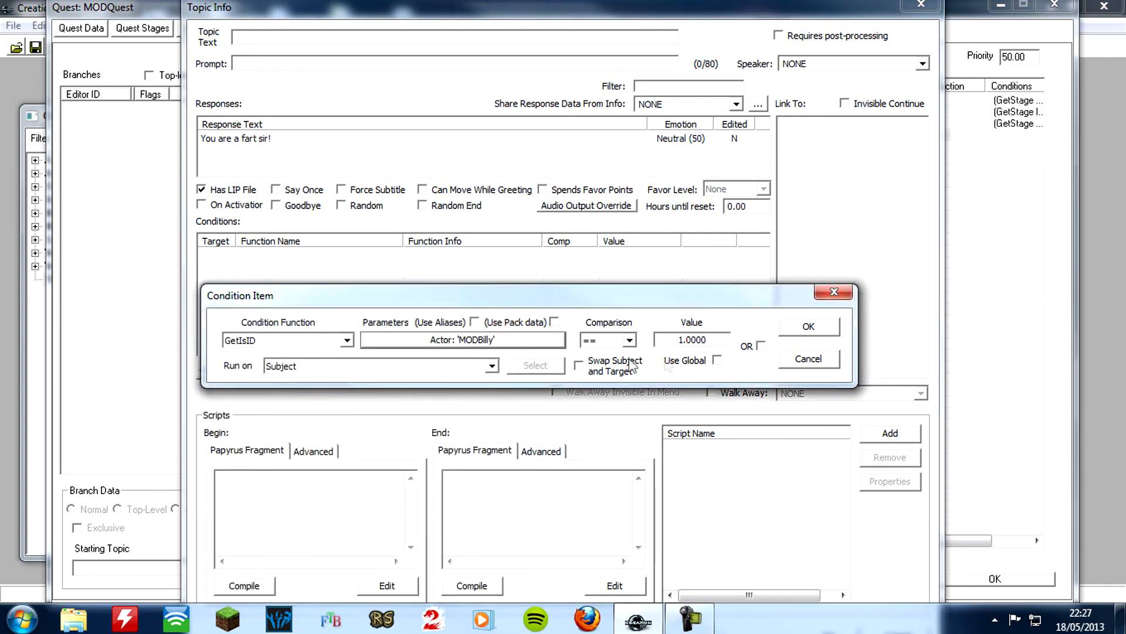
pyautogui.click(818, 333)
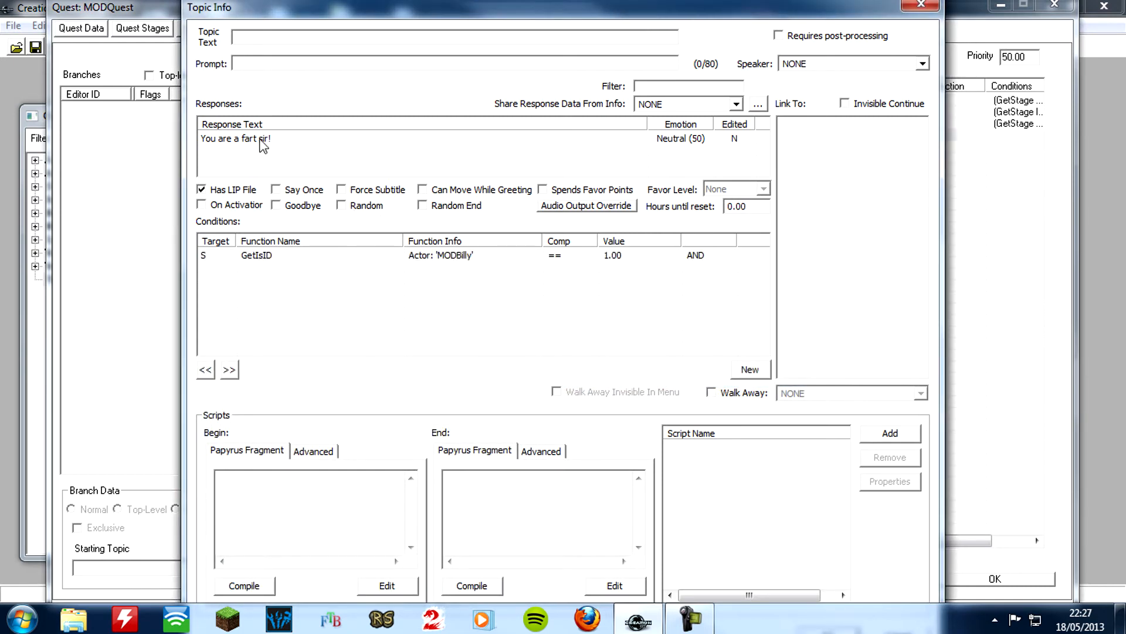
# Record a MaleOrc voice clip for the "You are a fart sir!" response, preview it, then record and preview a second take
pyautogui.doubleClick(263, 141)
pyautogui.click(412, 430)
pyautogui.click(404, 562)
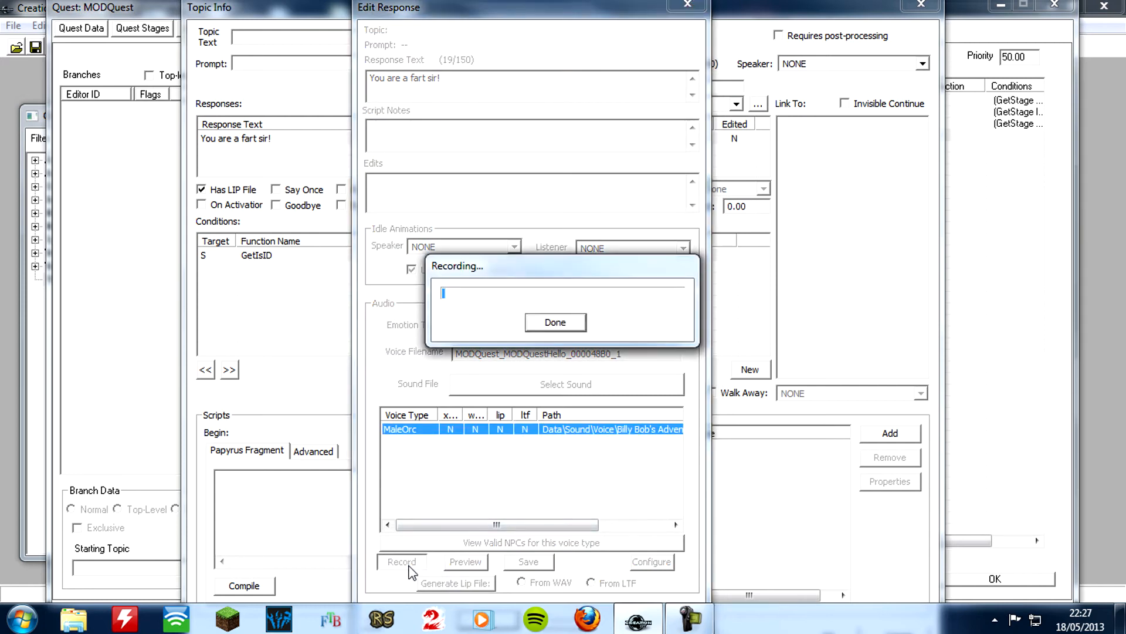
pyautogui.click(551, 324)
pyautogui.click(465, 562)
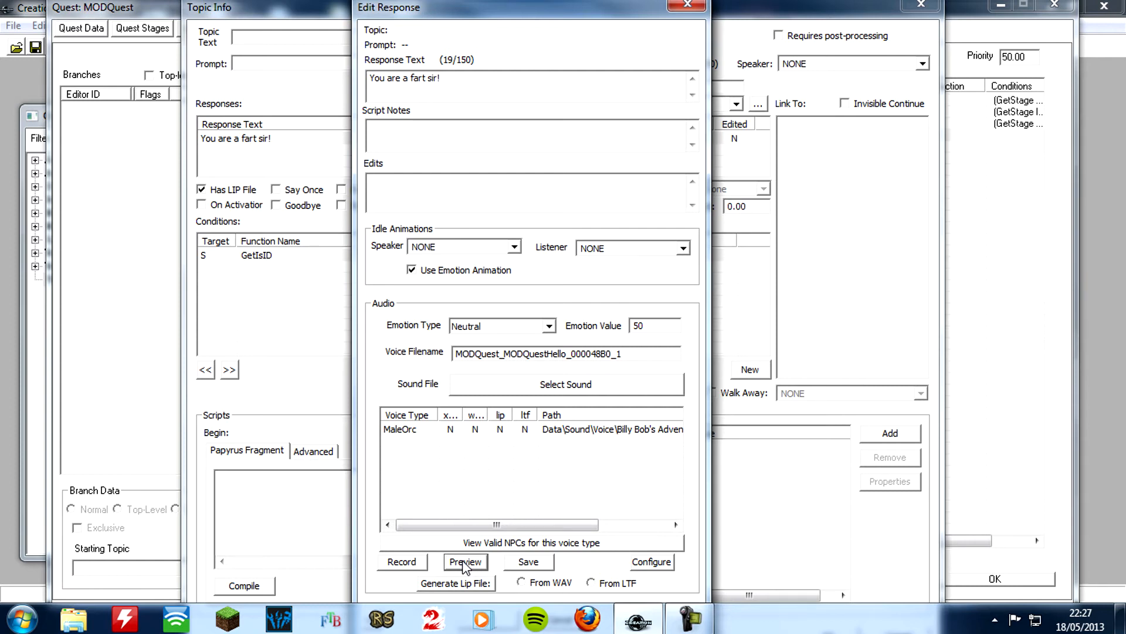
pyautogui.click(413, 430)
pyautogui.click(414, 562)
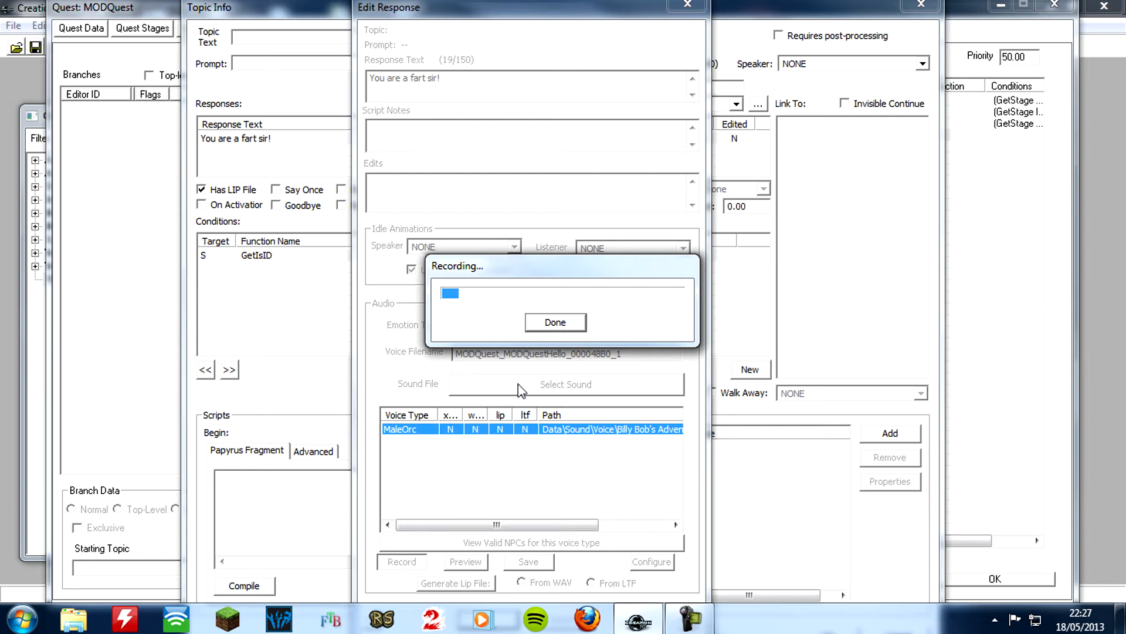
pyautogui.click(539, 324)
pyautogui.click(465, 563)
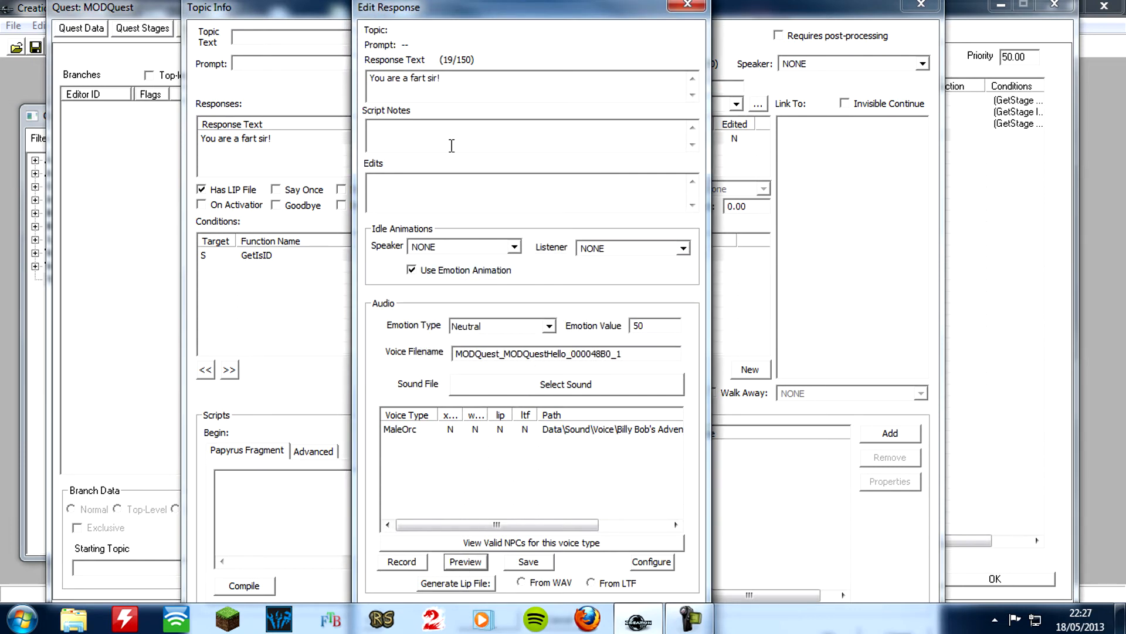
# Change the response text to "You are a fart good sir!", save the recorded voice clip and accept the response
pyautogui.click(426, 78)
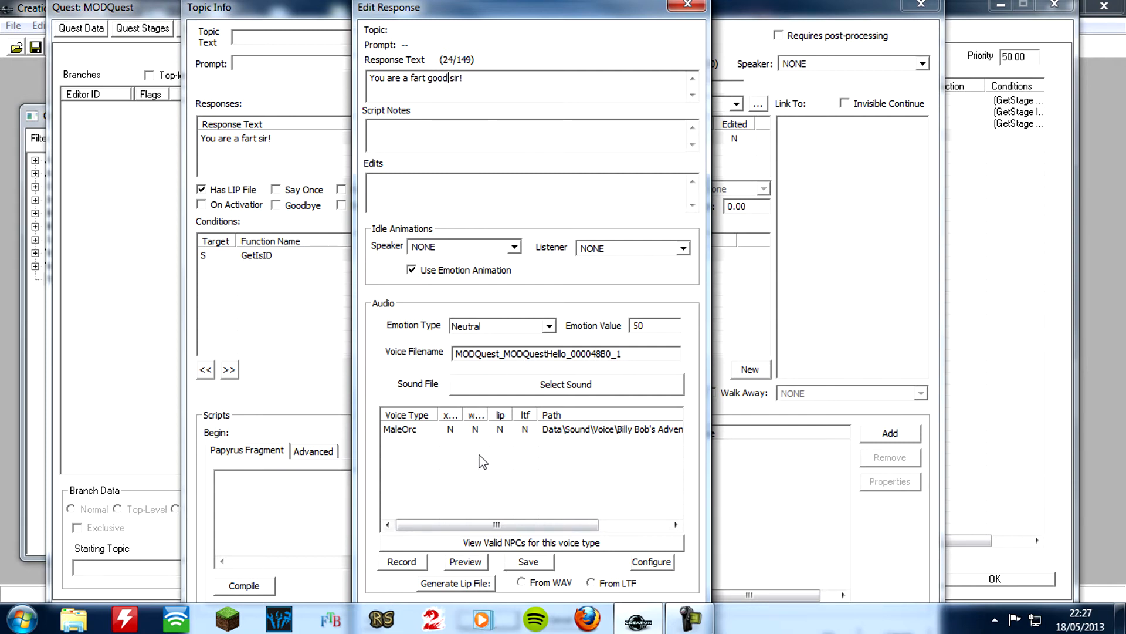
pyautogui.click(529, 562)
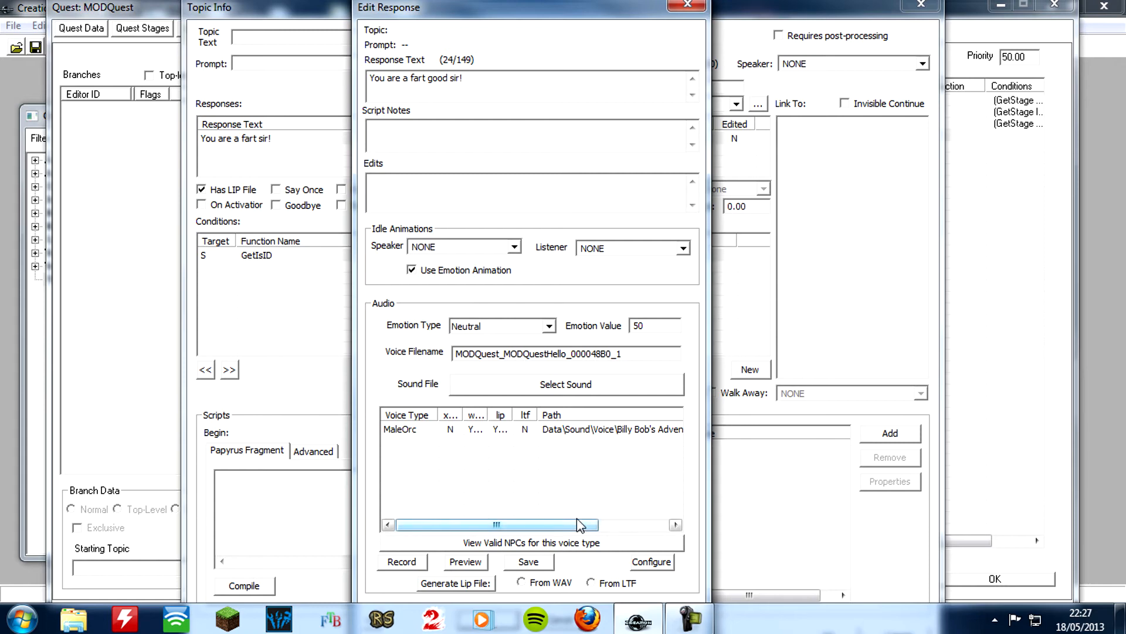
pyautogui.press('Tab')
pyautogui.press('Tab')
pyautogui.press('Tab')
pyautogui.press('Return')
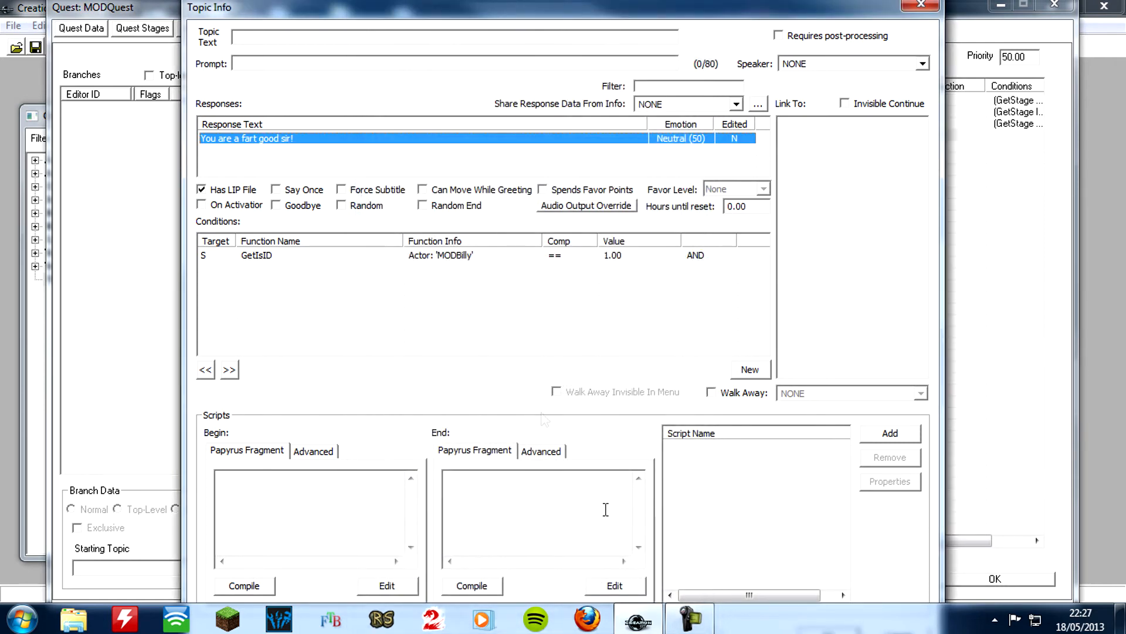
# Add a GetStage condition for the quest MODQuest, equal to 200, to the "You are a fart good sir!" greeting's topic info
pyautogui.rightClick(495, 284)
pyautogui.click(516, 296)
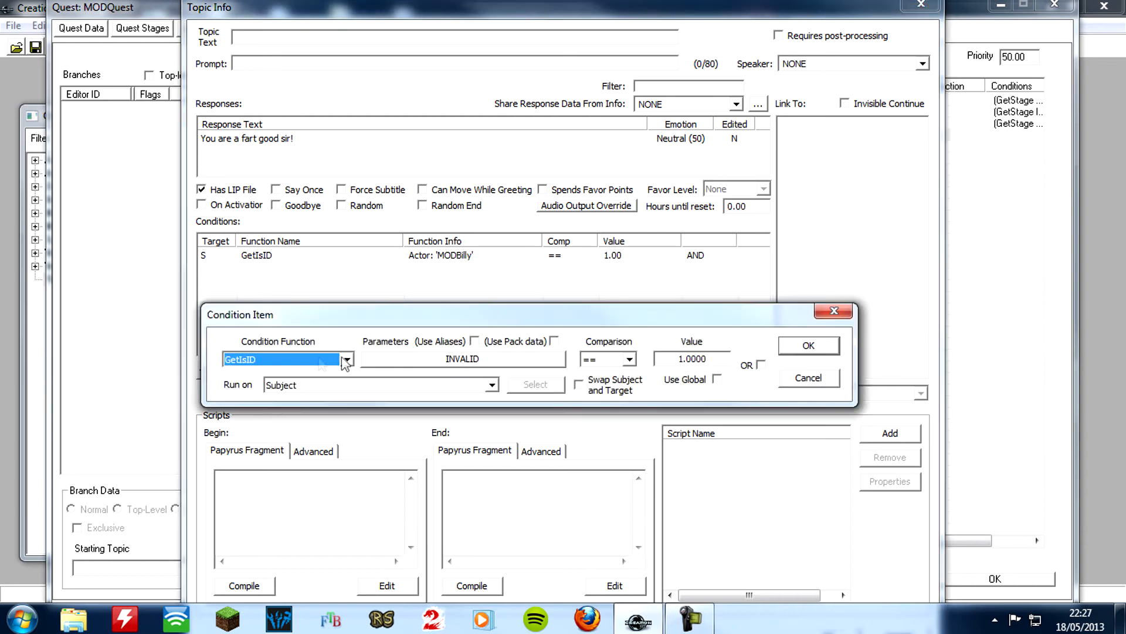
pyautogui.click(317, 359)
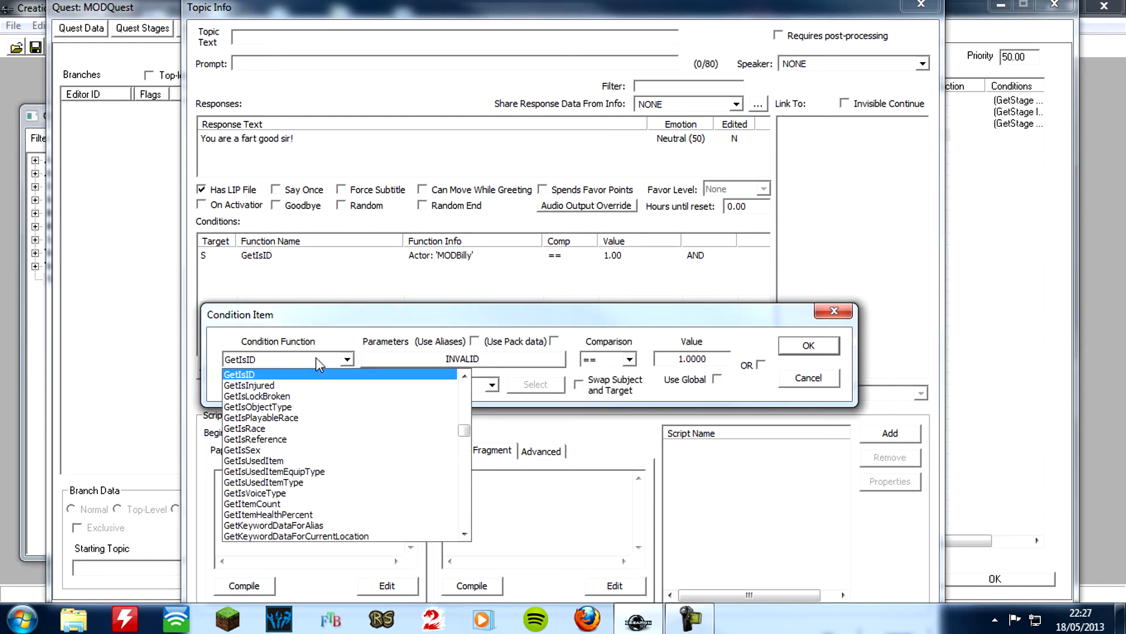
pyautogui.click(316, 359)
pyautogui.click(315, 359)
pyautogui.write('gets')
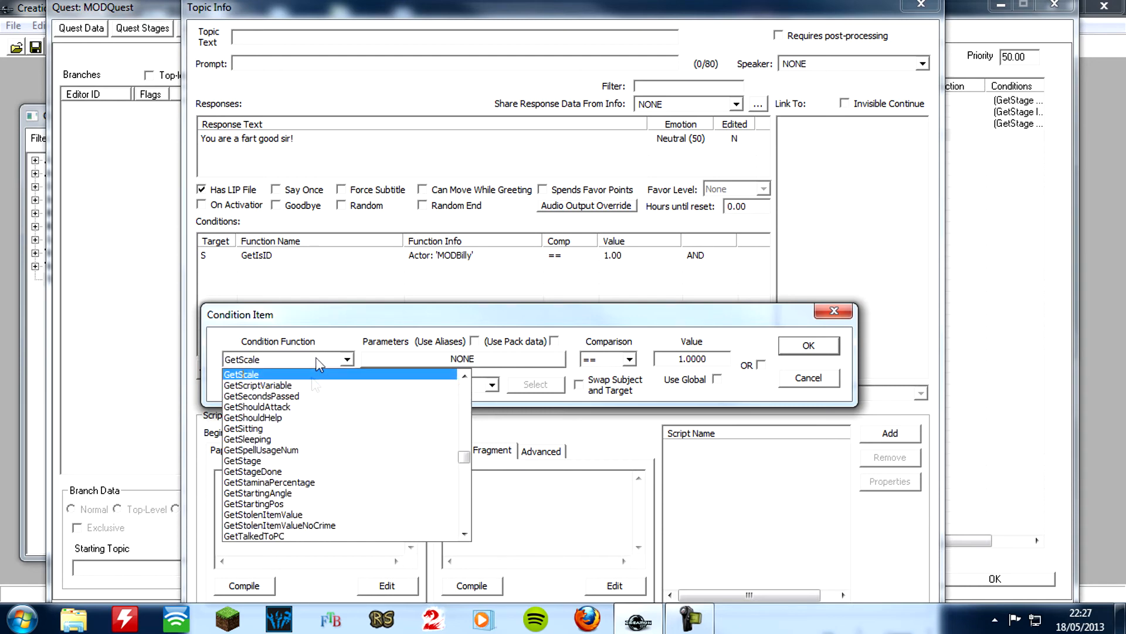
pyautogui.click(271, 462)
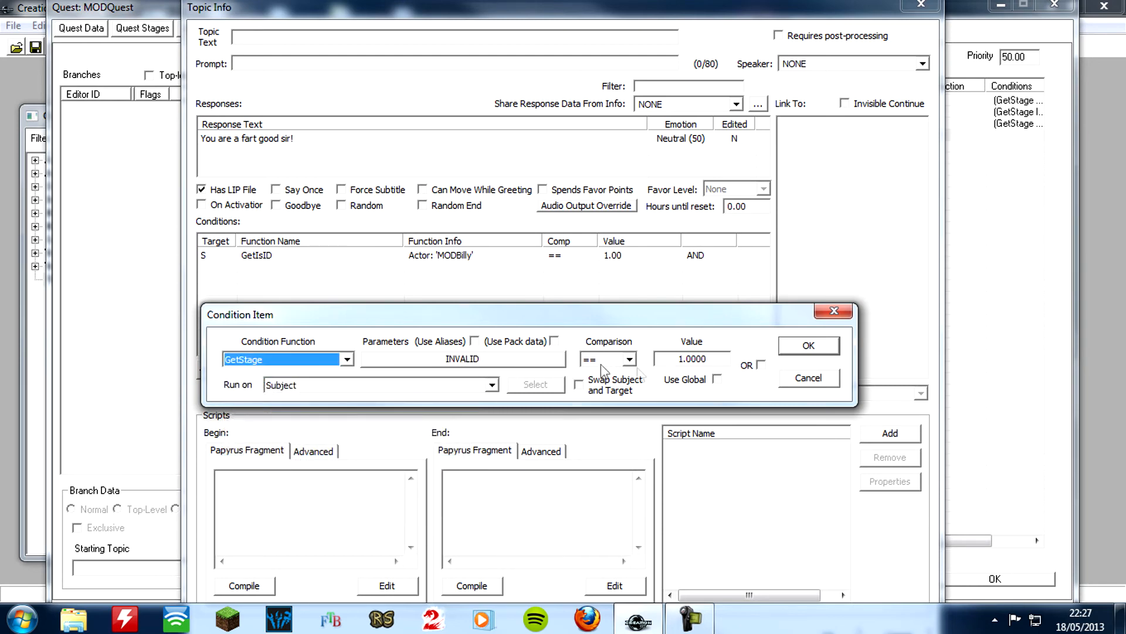
pyautogui.doubleClick(669, 359)
pyautogui.write('200')
pyautogui.click(503, 360)
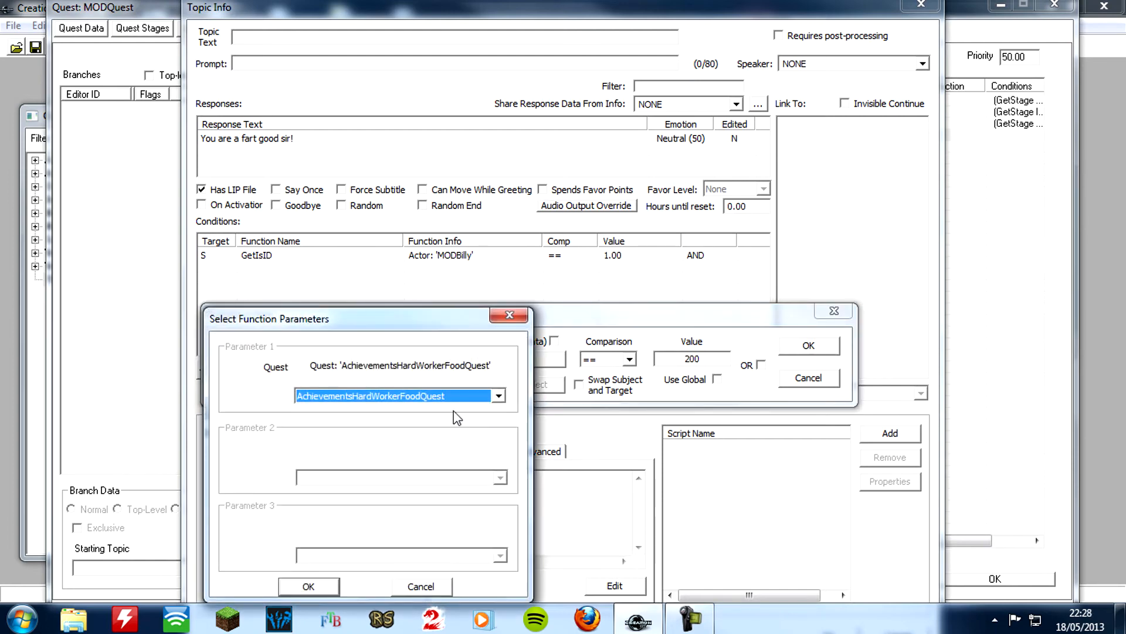
pyautogui.write('MOD')
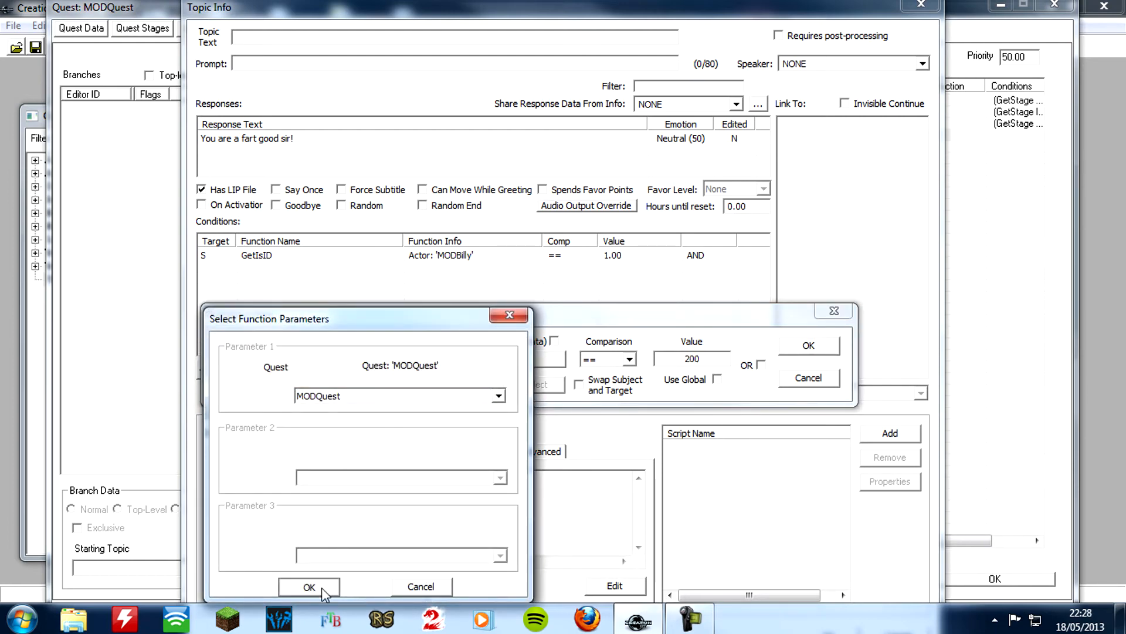
pyautogui.click(317, 586)
pyautogui.click(806, 346)
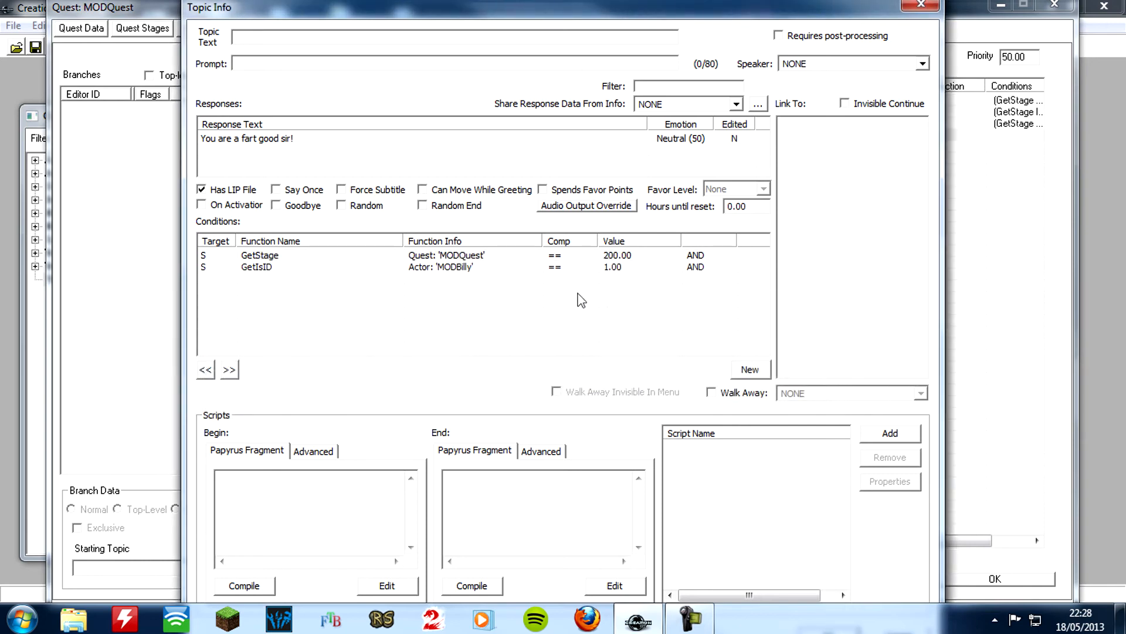
# Accept the topic info of the "You are a fart good sir!" greeting and return to the MODQuestHello topic
pyautogui.press('Tab')
pyautogui.press('Tab')
pyautogui.press('Tab')
pyautogui.press('Tab')
pyautogui.press('Tab')
pyautogui.press('Tab')
pyautogui.press('Tab')
pyautogui.press('Tab')
pyautogui.press('Tab')
pyautogui.press('Tab')
pyautogui.press('Tab')
pyautogui.press('Tab')
pyautogui.press('Tab')
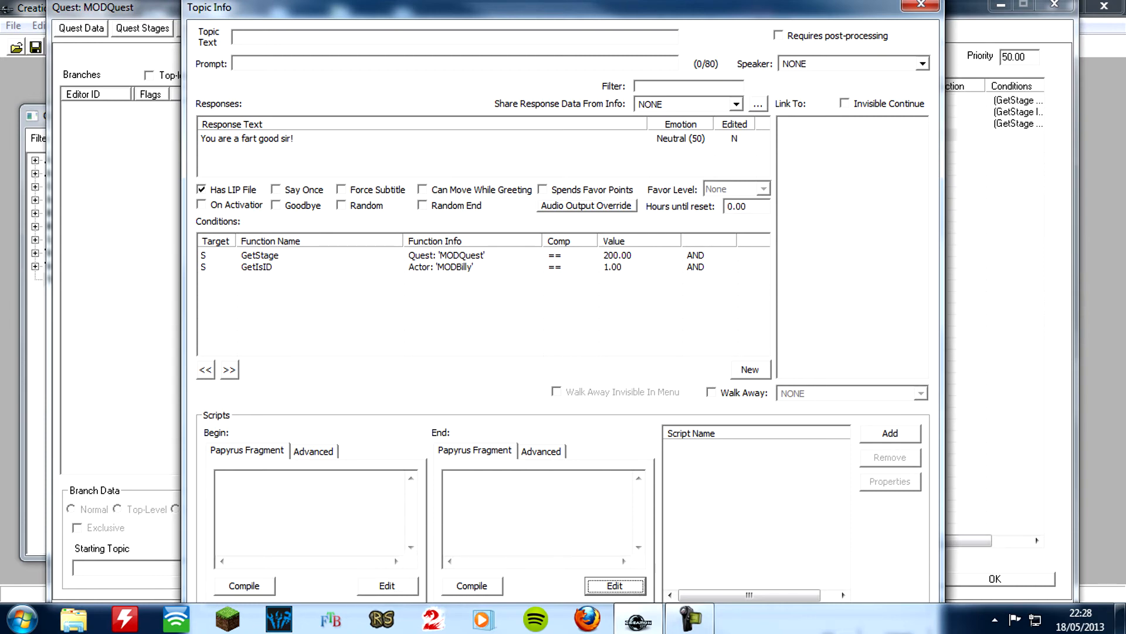
pyautogui.press('Return')
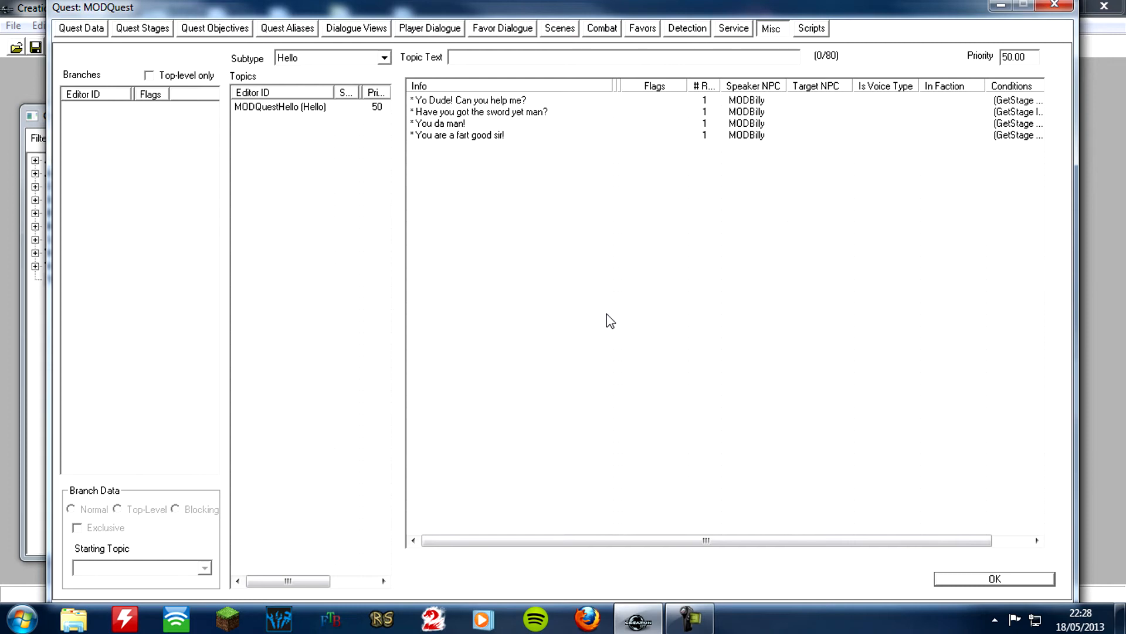
# Create a new topic of the Goodbye type in MODQuest's miscellaneous dialogue with the ID MODQuestGoodbye
pyautogui.click(526, 175)
pyautogui.rightClick(277, 129)
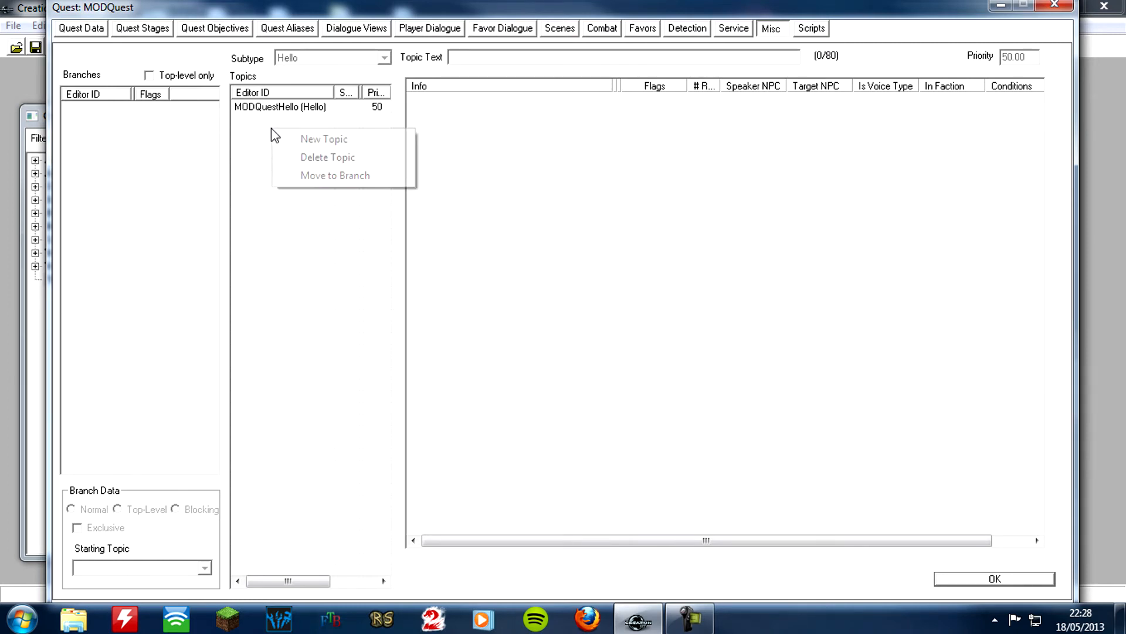
pyautogui.click(287, 135)
pyautogui.click(409, 209)
pyautogui.click(423, 481)
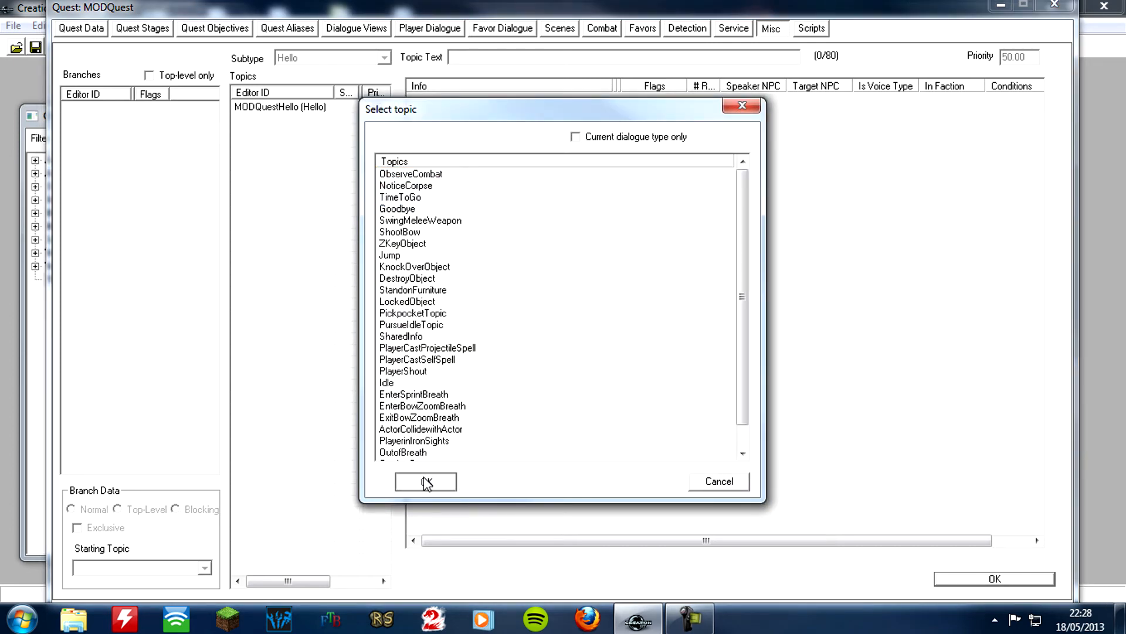
pyautogui.click(183, 61)
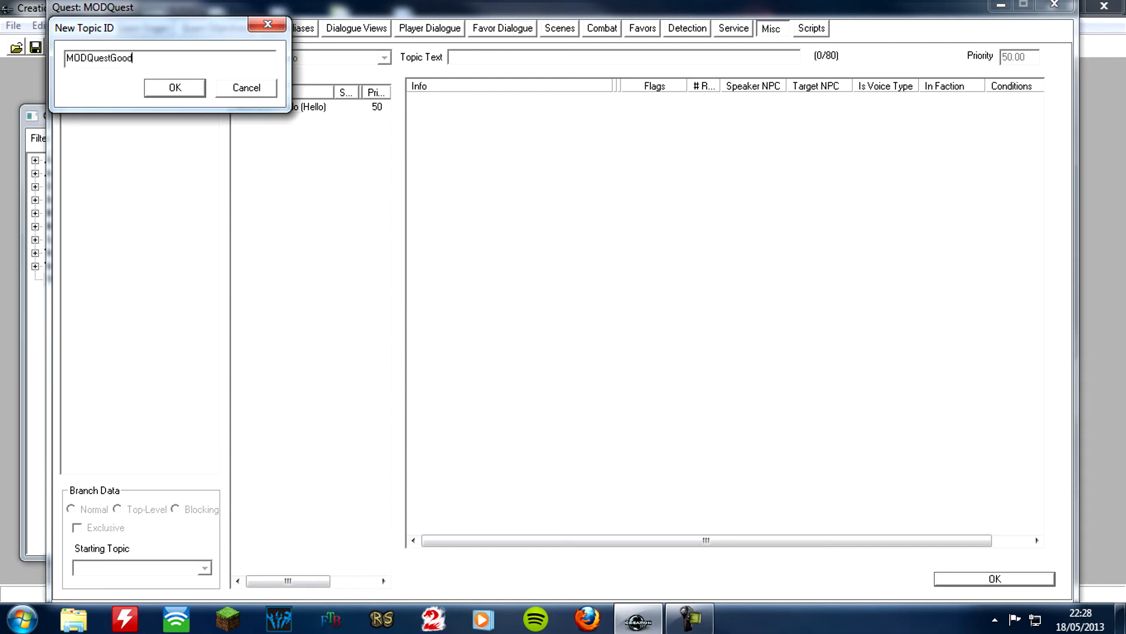
pyautogui.click(170, 87)
# Add an info to the MODQuestGoodbye topic with the response text "Ciao!"
pyautogui.click(296, 107)
pyautogui.rightClick(497, 143)
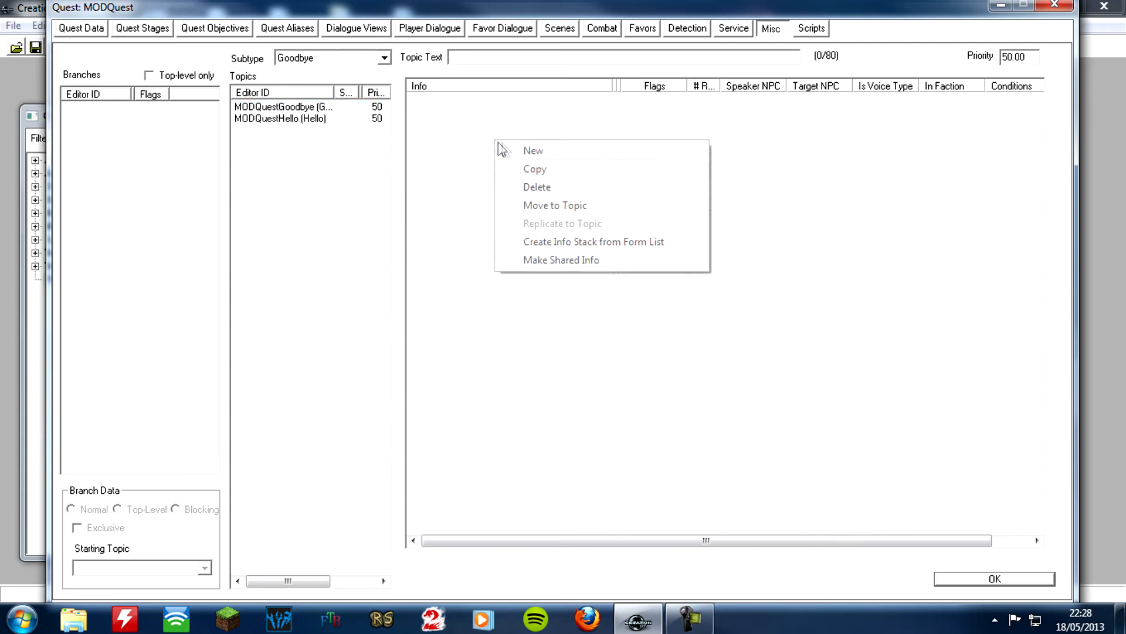
pyautogui.click(534, 156)
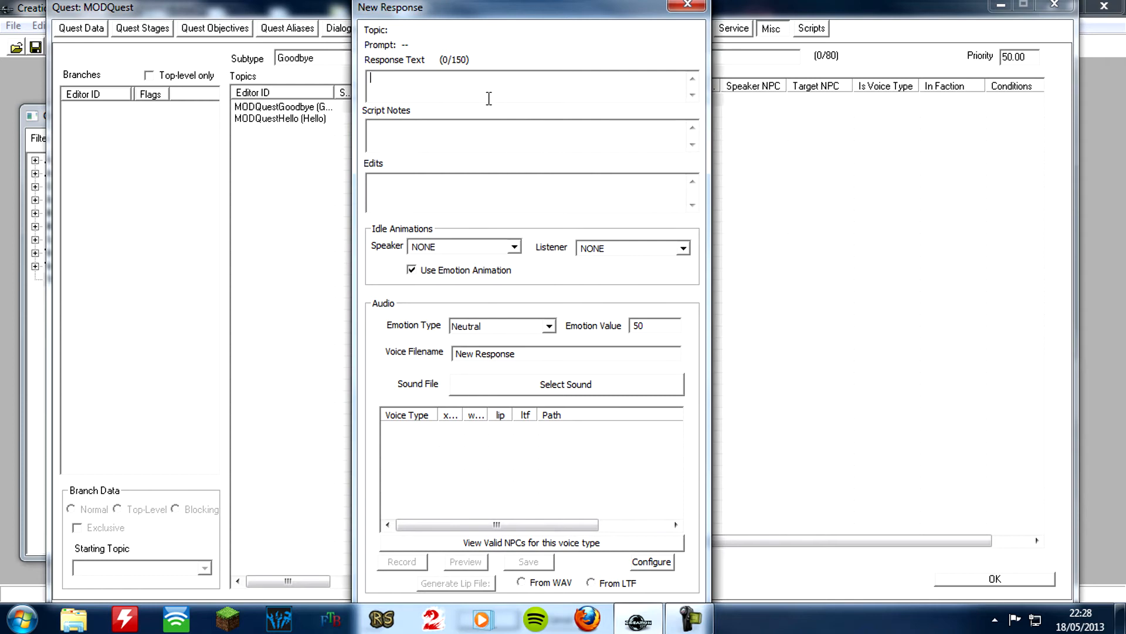
pyautogui.write('C')
pyautogui.press('Tab')
pyautogui.press('Tab')
pyautogui.press('Tab')
pyautogui.press('Tab')
pyautogui.press('Tab')
pyautogui.press('Tab')
pyautogui.press('Tab')
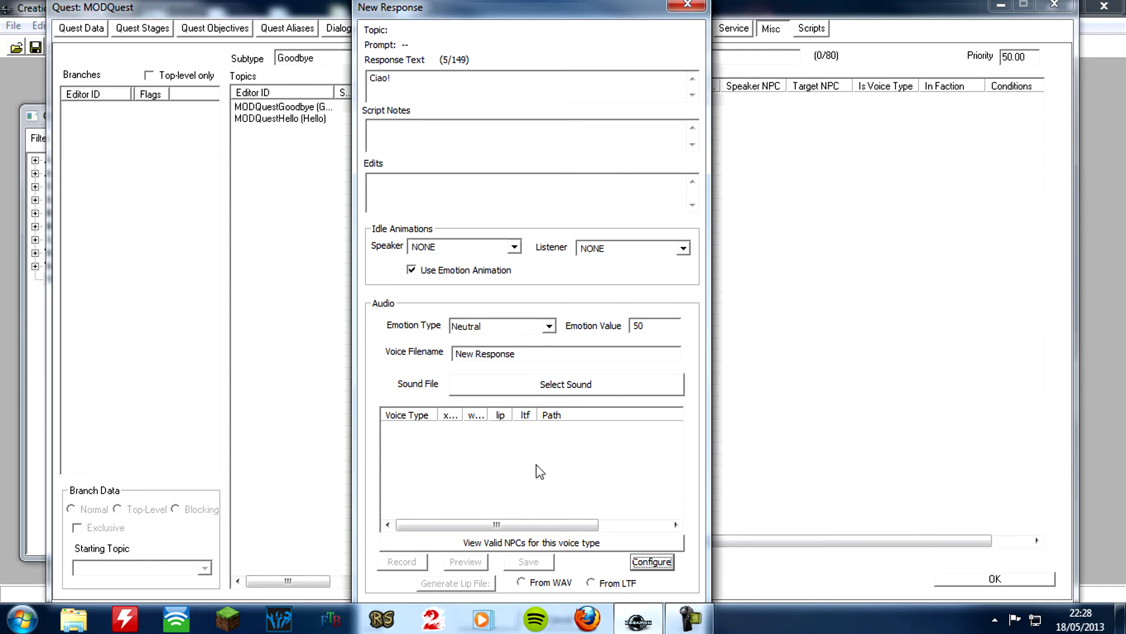
pyautogui.press('Return')
# Add a GetIsID condition for the actor MODBilly, equal to 1, to the "Ciao!" topic info
pyautogui.rightClick(375, 298)
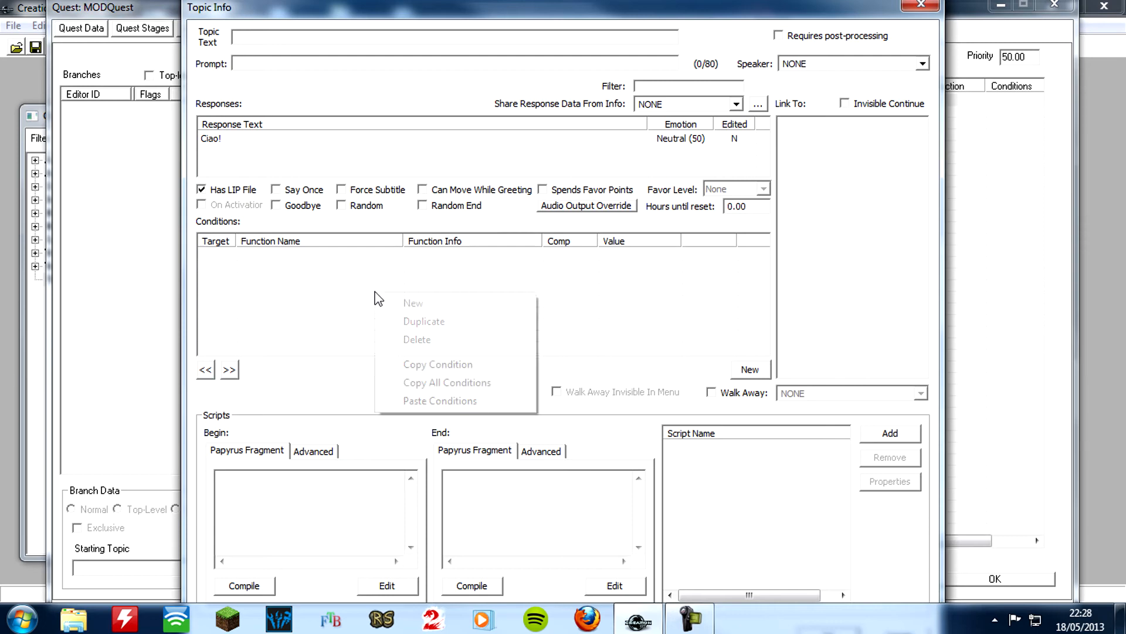
pyautogui.click(412, 307)
pyautogui.click(405, 359)
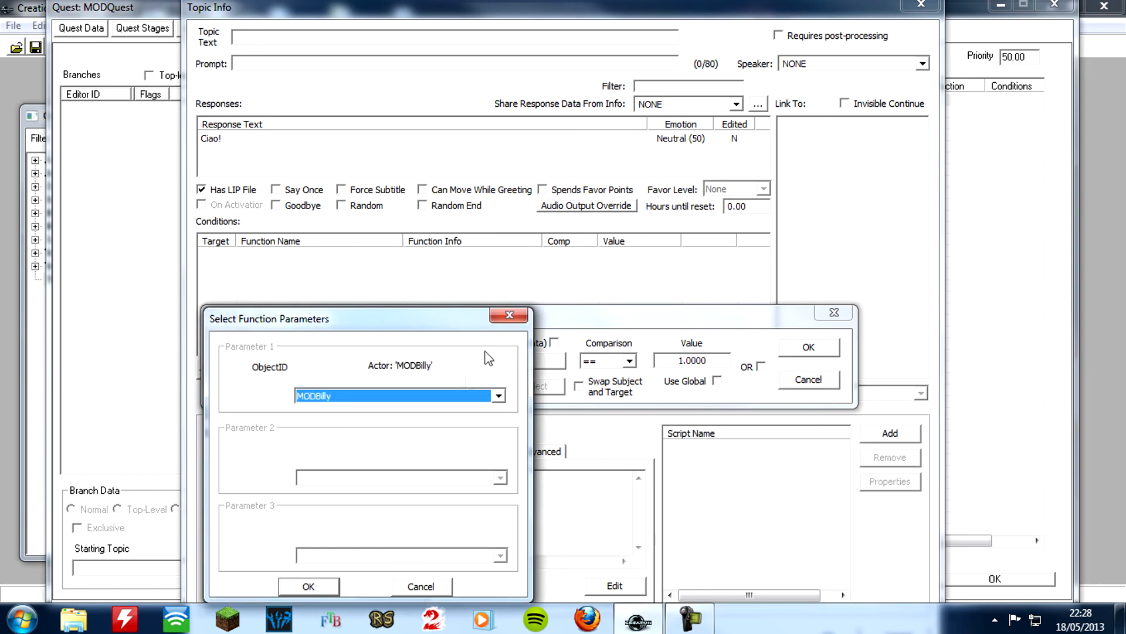
pyautogui.click(309, 585)
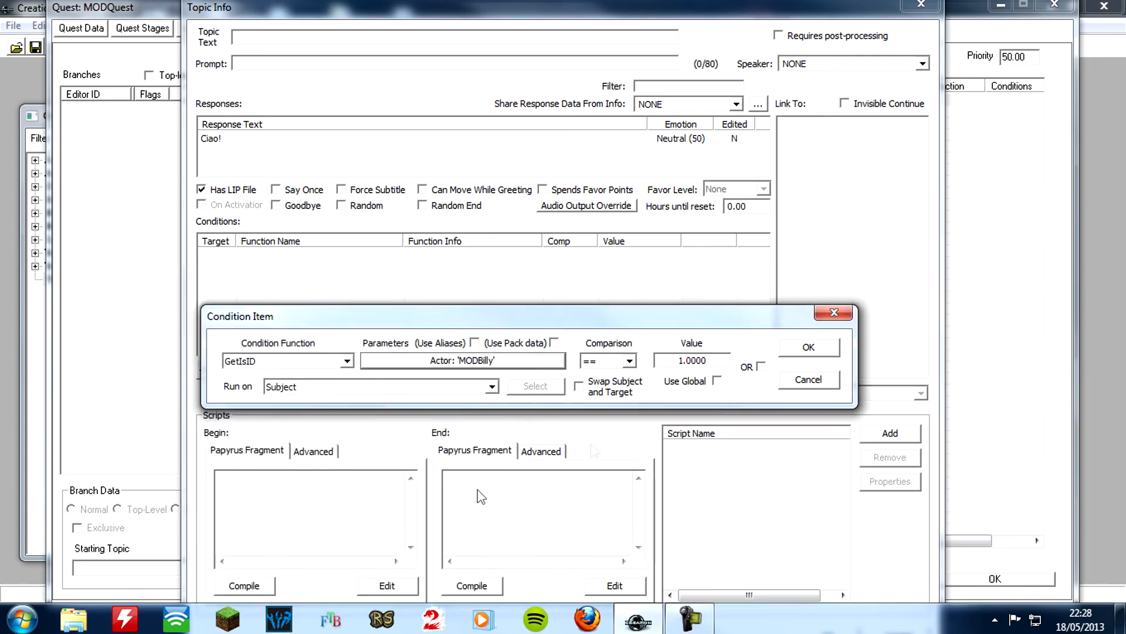
pyautogui.click(820, 351)
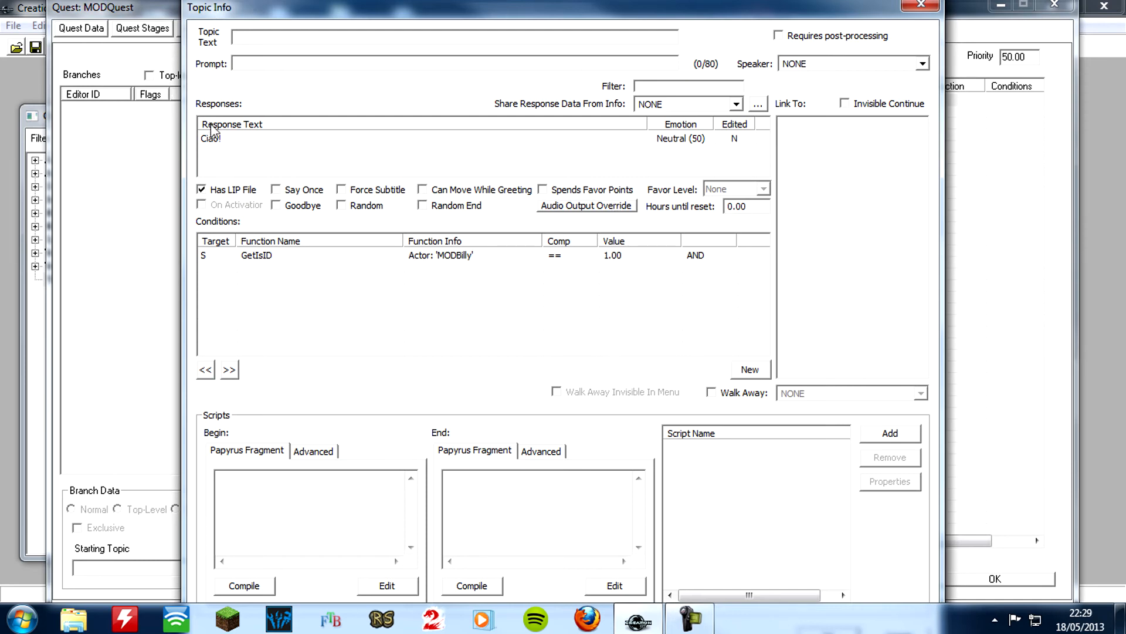
# Record and save a MaleOrc voice clip for the "Ciao!" response, and accept the response
pyautogui.doubleClick(224, 143)
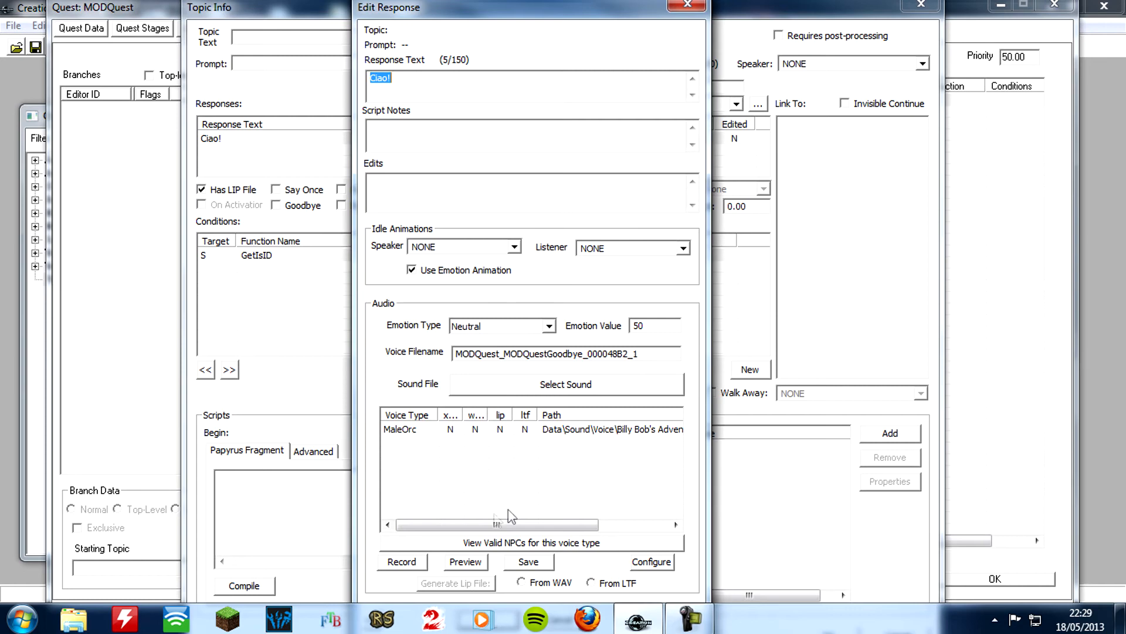
pyautogui.click(401, 428)
pyautogui.click(420, 564)
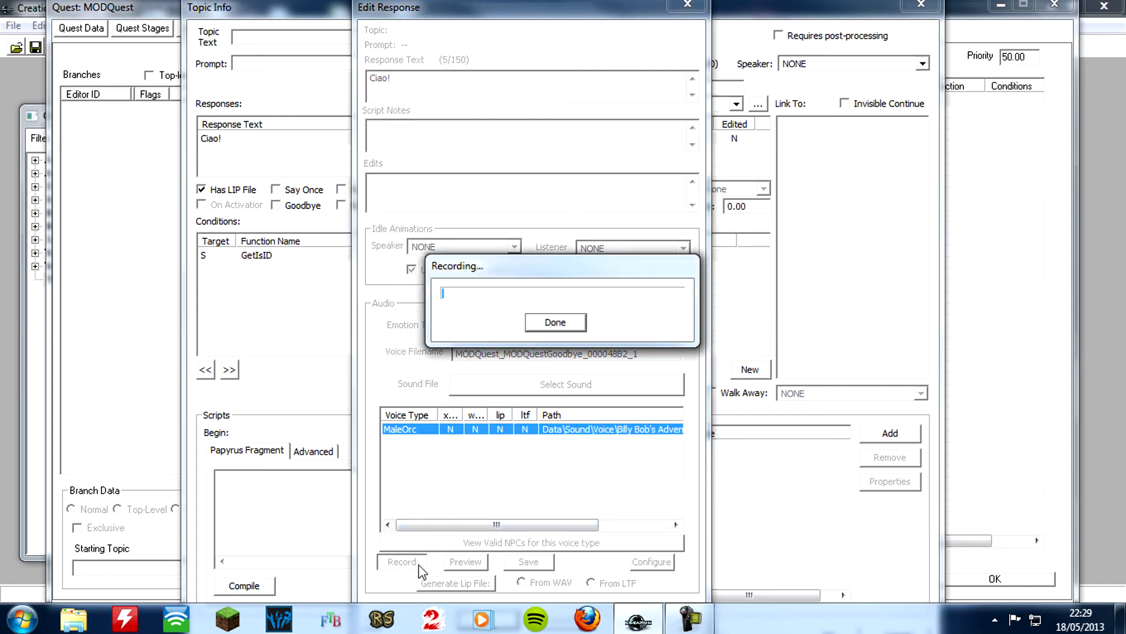
pyautogui.click(531, 326)
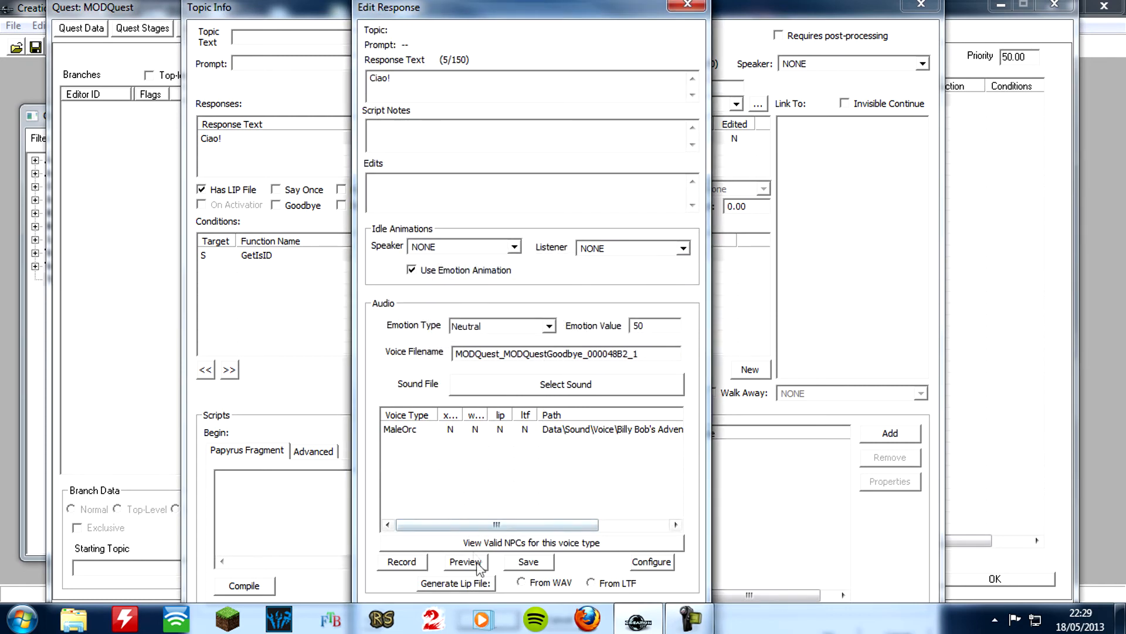
pyautogui.click(529, 565)
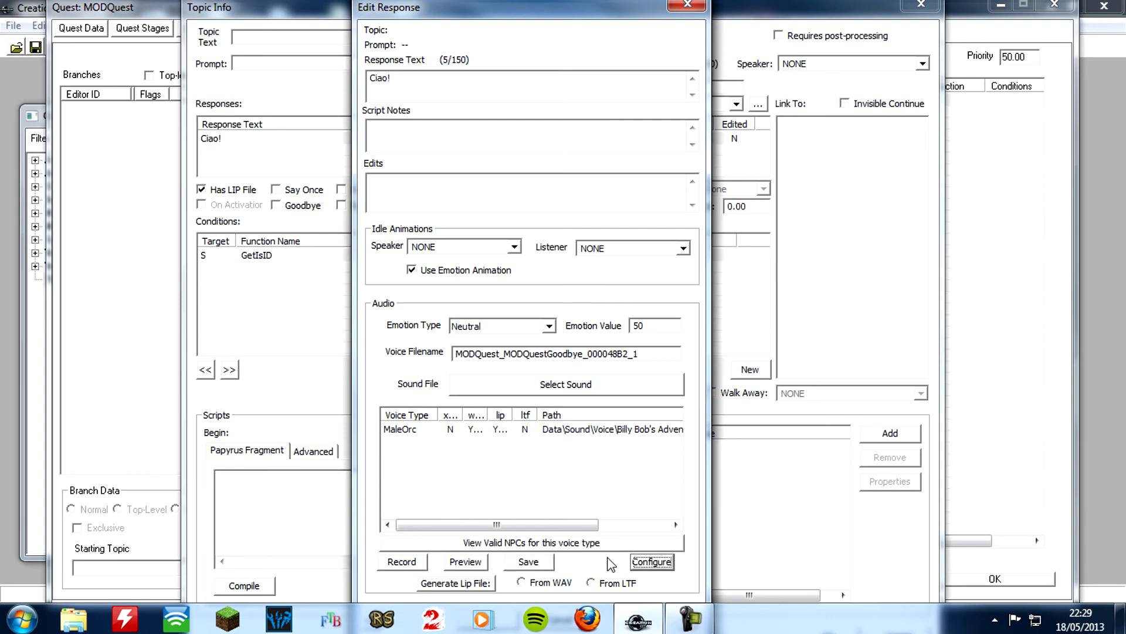
pyautogui.press('Tab')
pyautogui.press('Tab')
pyautogui.press('Return')
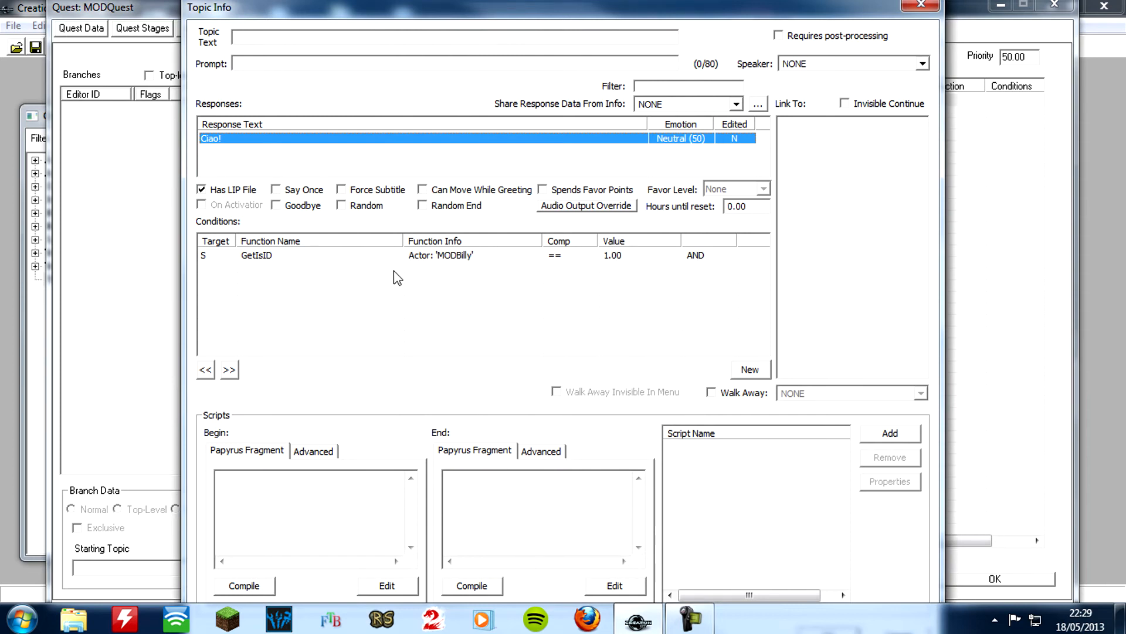
# Accept the "Ciao!" topic info with only the GetIsID condition and return to the MODQuestGoodbye topic
pyautogui.rightClick(393, 271)
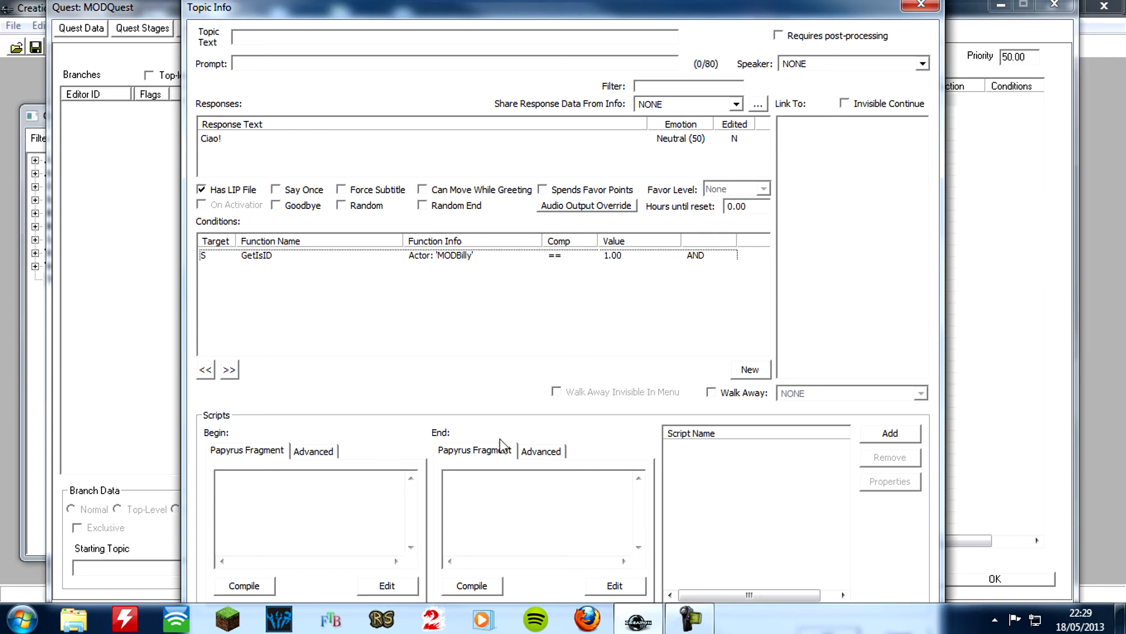
pyautogui.press('Tab')
pyautogui.press('Tab')
pyautogui.press('Tab')
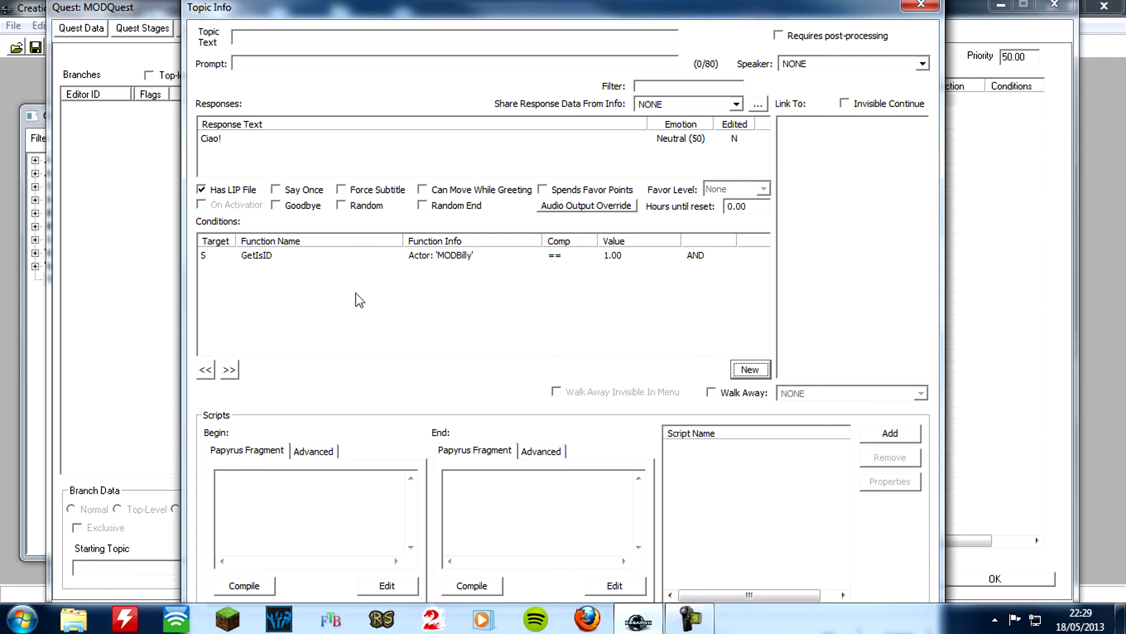
pyautogui.press('Tab')
pyautogui.press('Tab')
pyautogui.press('Tab')
pyautogui.press('Tab')
pyautogui.press('Tab')
pyautogui.press('Tab')
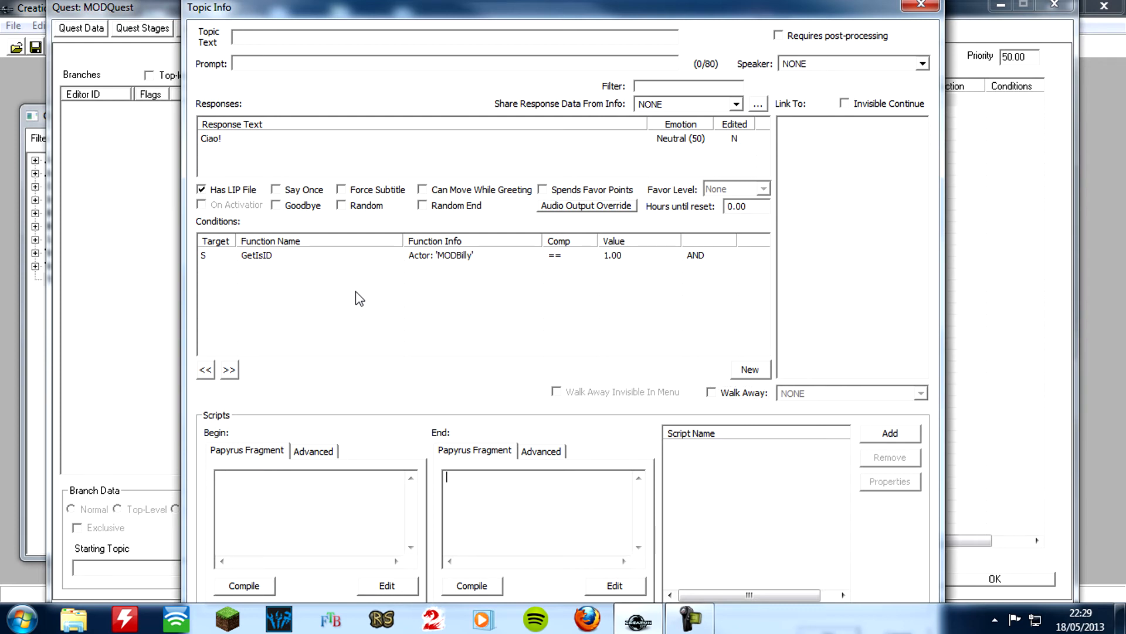
pyautogui.press('Tab')
pyautogui.press('Tab')
pyautogui.press('Tab')
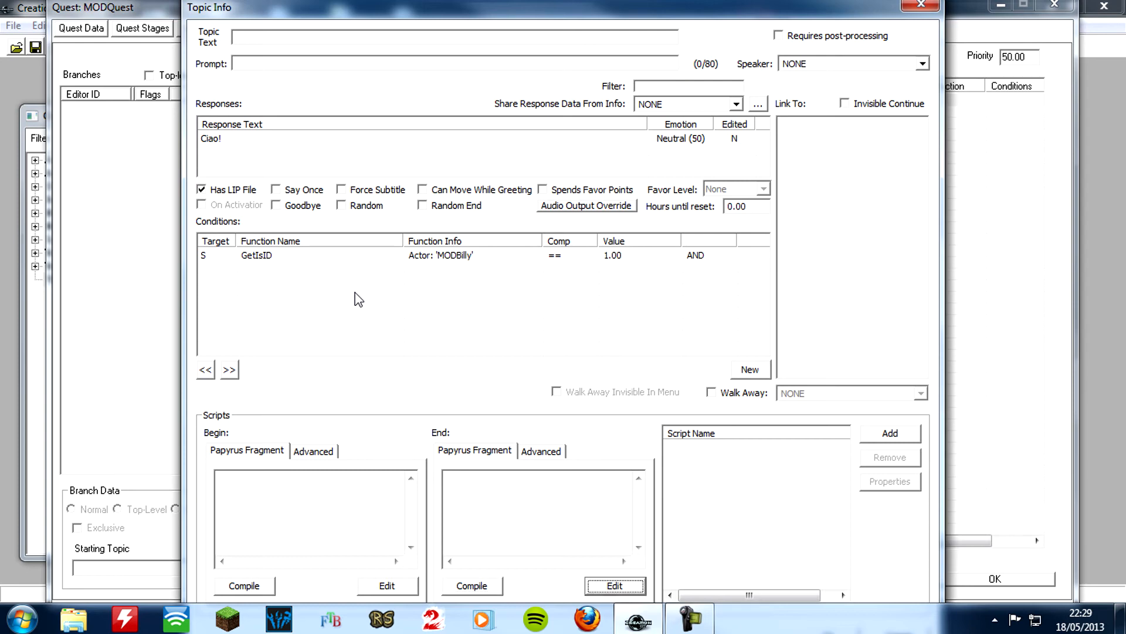
pyautogui.press('Escape')
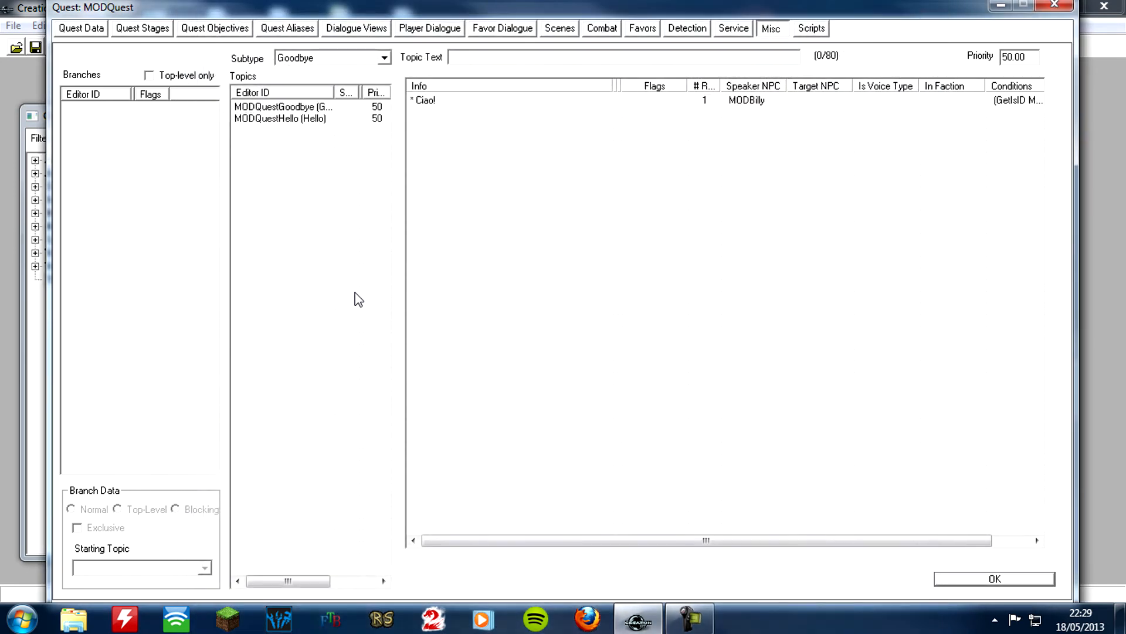
# Review the infos of the MODQuestHello and MODQuestGoodbye topics and accept the MODQuest quest
pyautogui.click(296, 119)
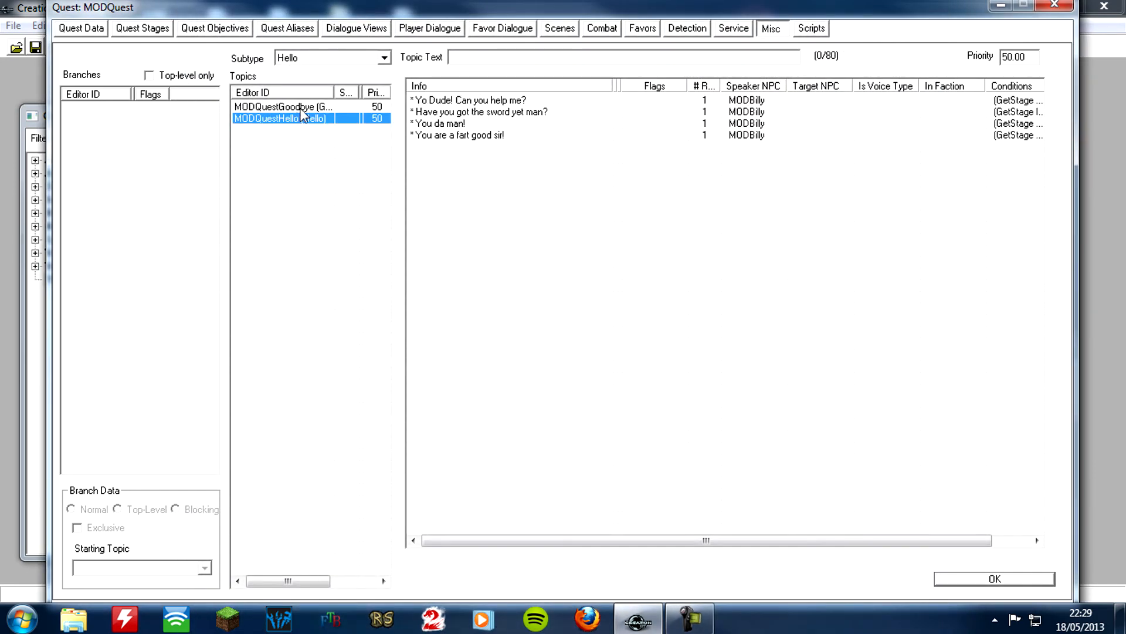
pyautogui.click(302, 108)
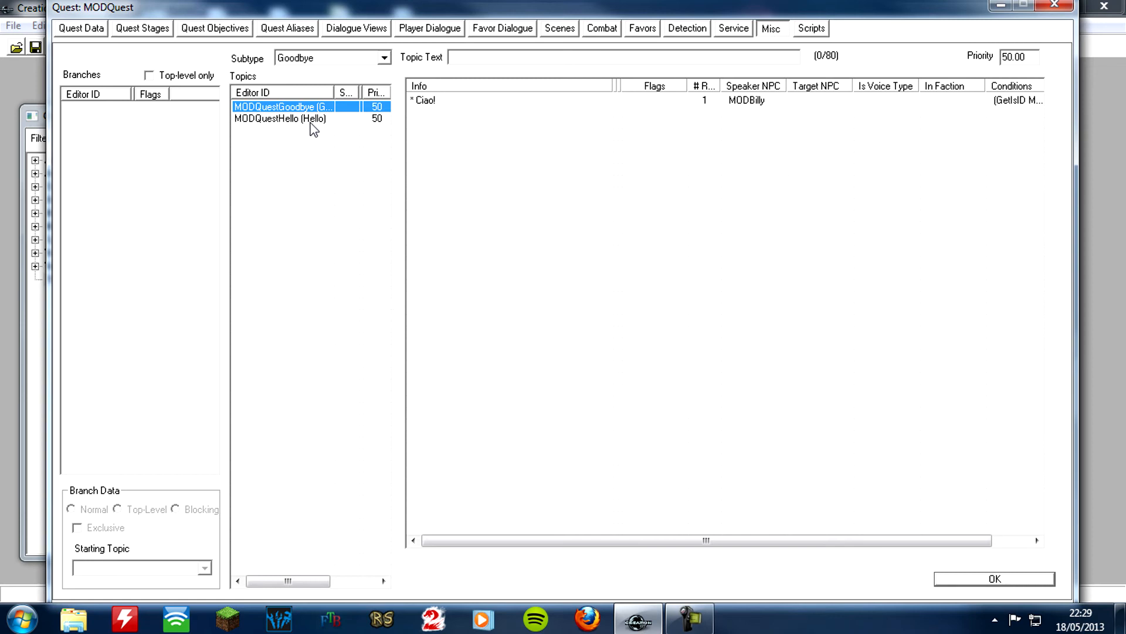
pyautogui.click(311, 122)
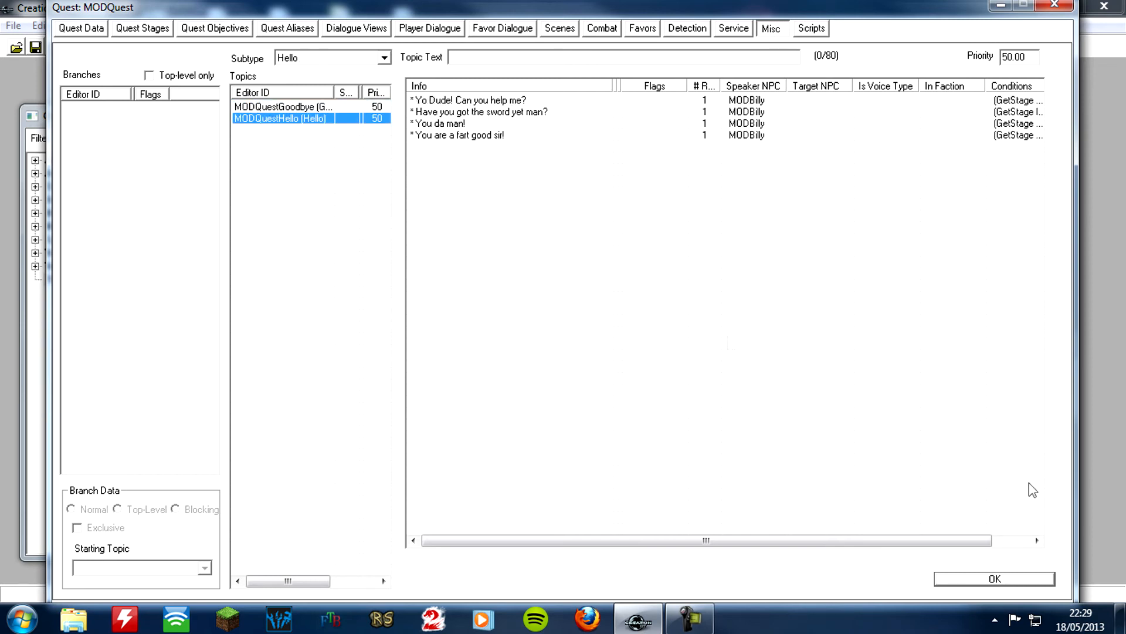
pyautogui.click(991, 577)
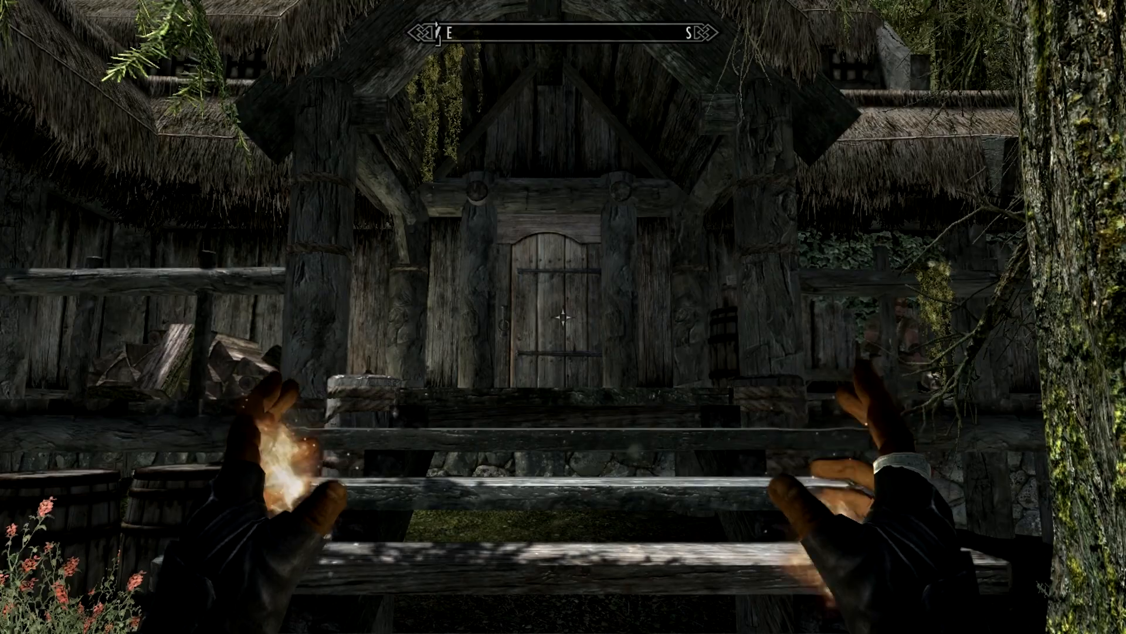
pyautogui.press('w')
pyautogui.press('w')
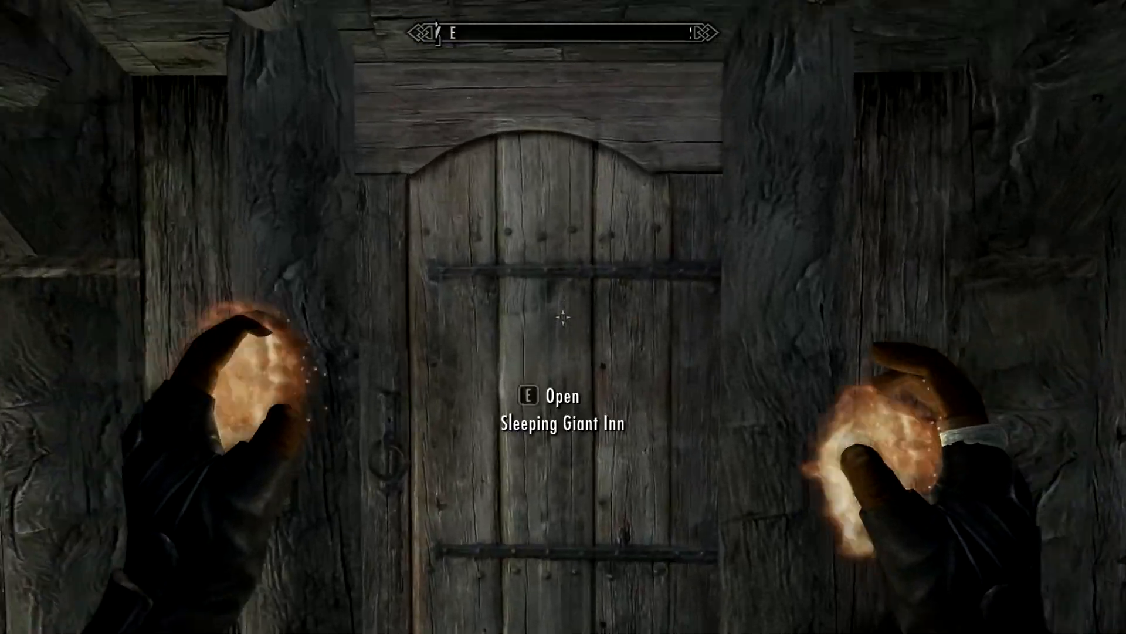
pyautogui.press('e')
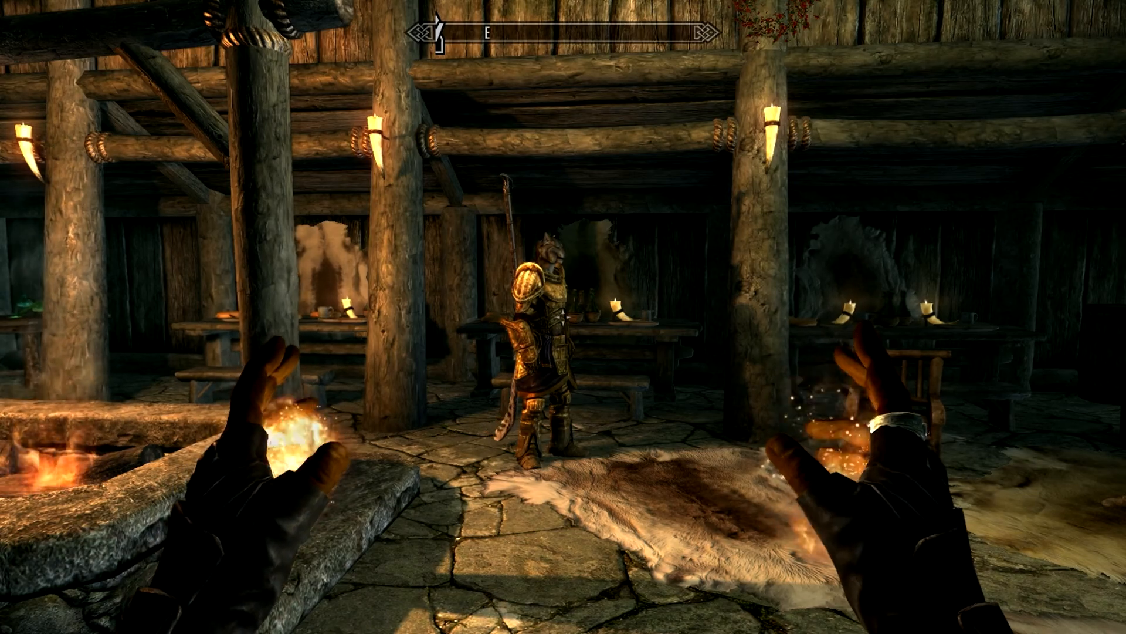
# Talk to Billy Bob, ask "Do you need my badass help?" and accept his quest with "Of course I can!"
pyautogui.press('w')
pyautogui.press('e')
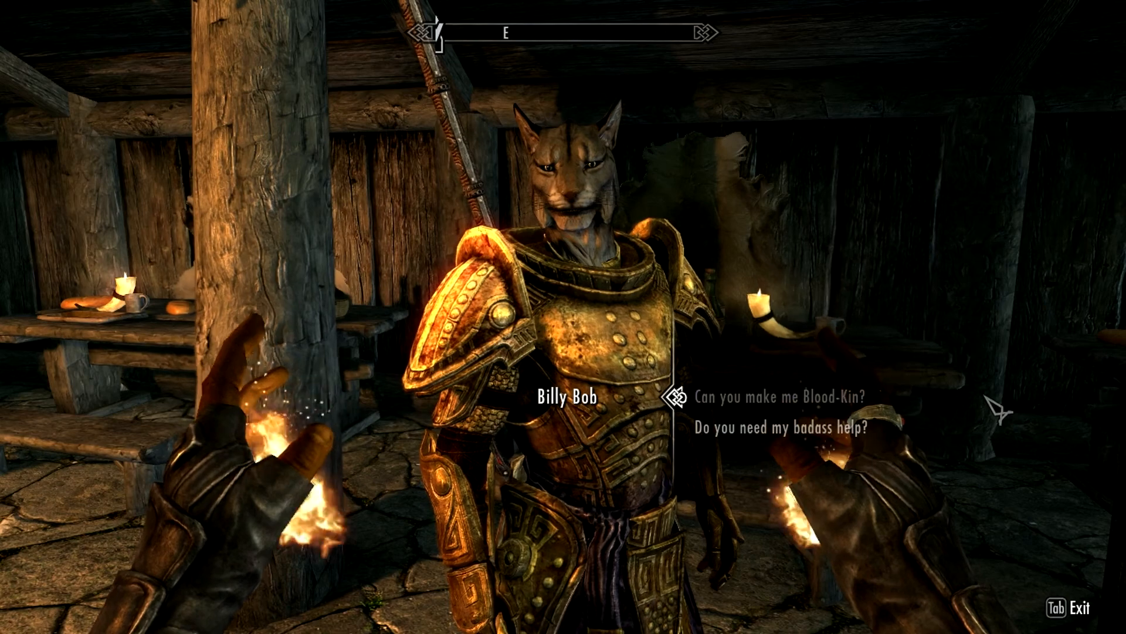
pyautogui.click(792, 446)
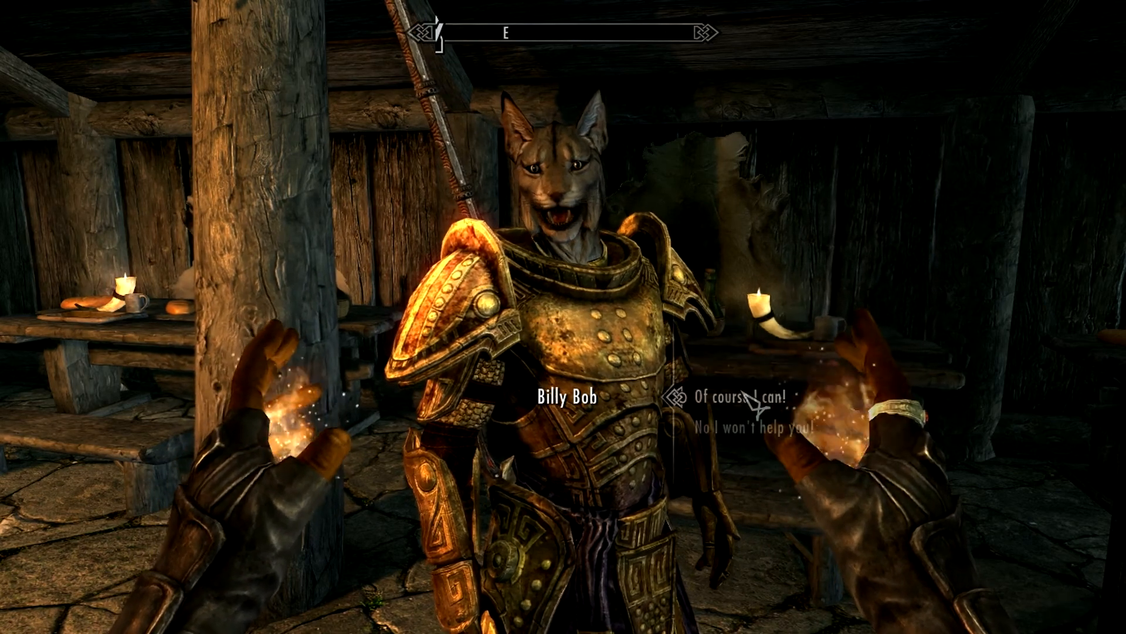
pyautogui.click(755, 404)
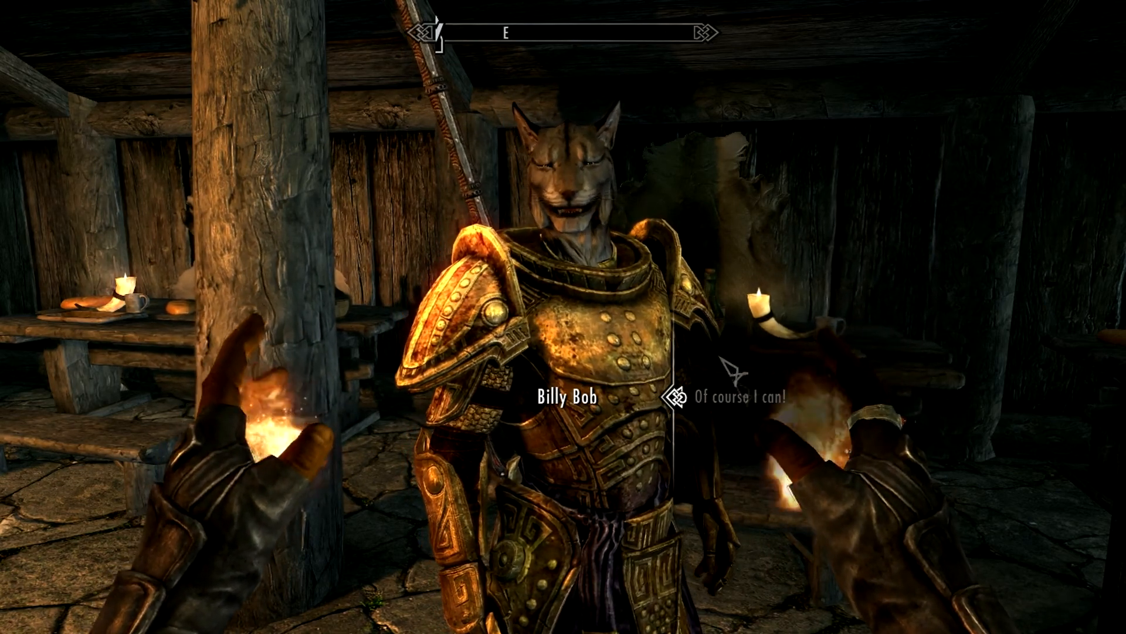
pyautogui.press('s')
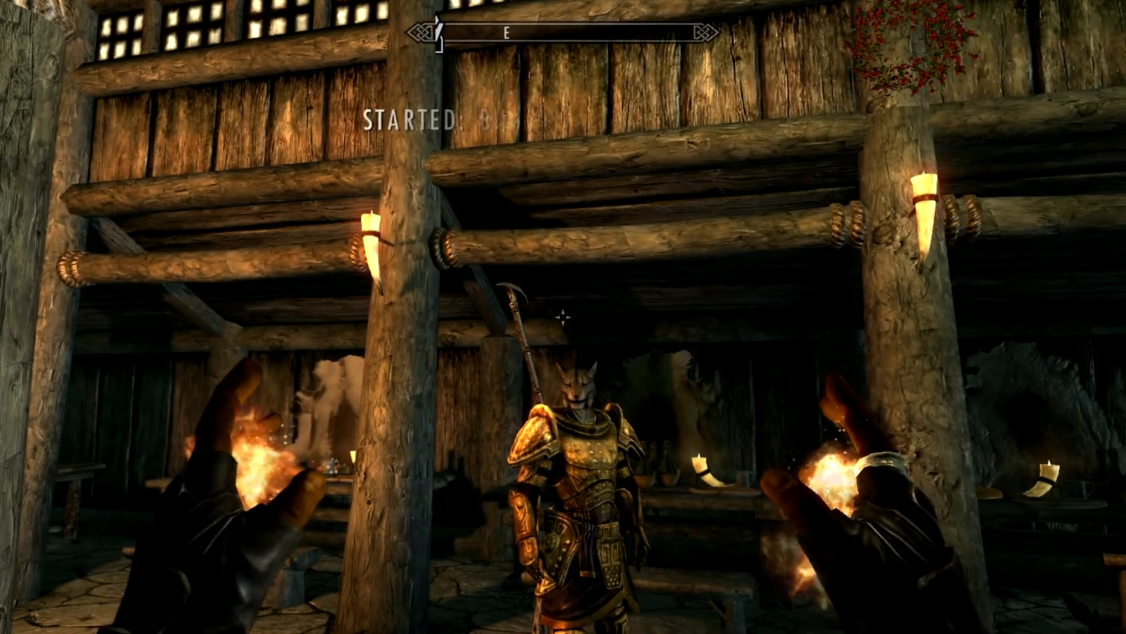
pyautogui.press('s')
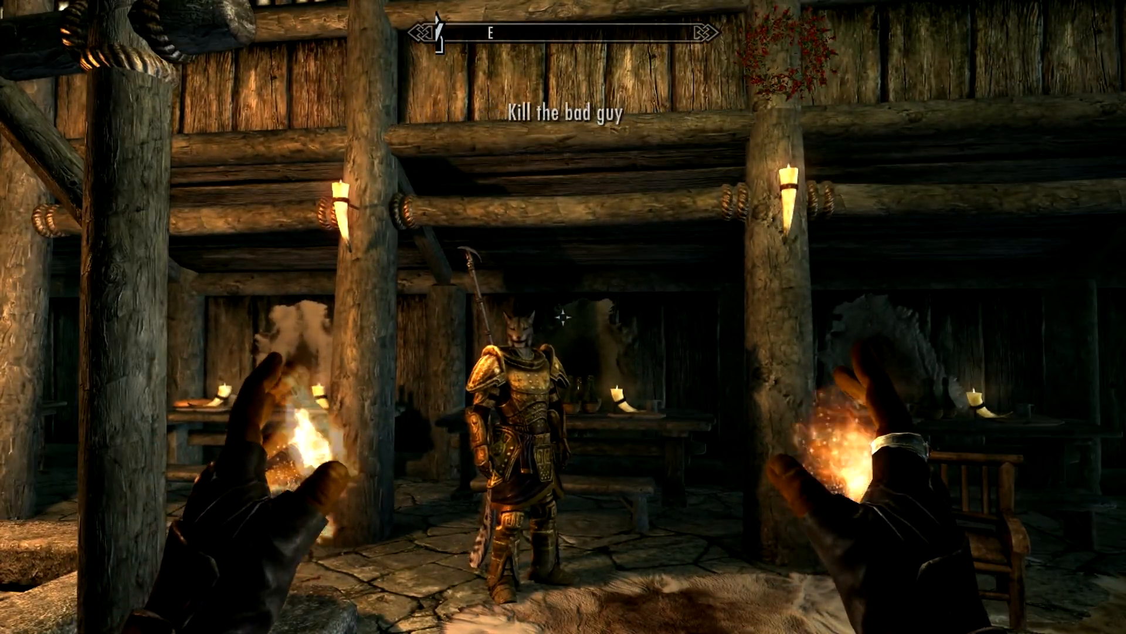
# Complete Billy Bob's quest by running the console command SetStage MODQuest 40, and return to the game
pyautogui.hotkey('shift', 'Tab')
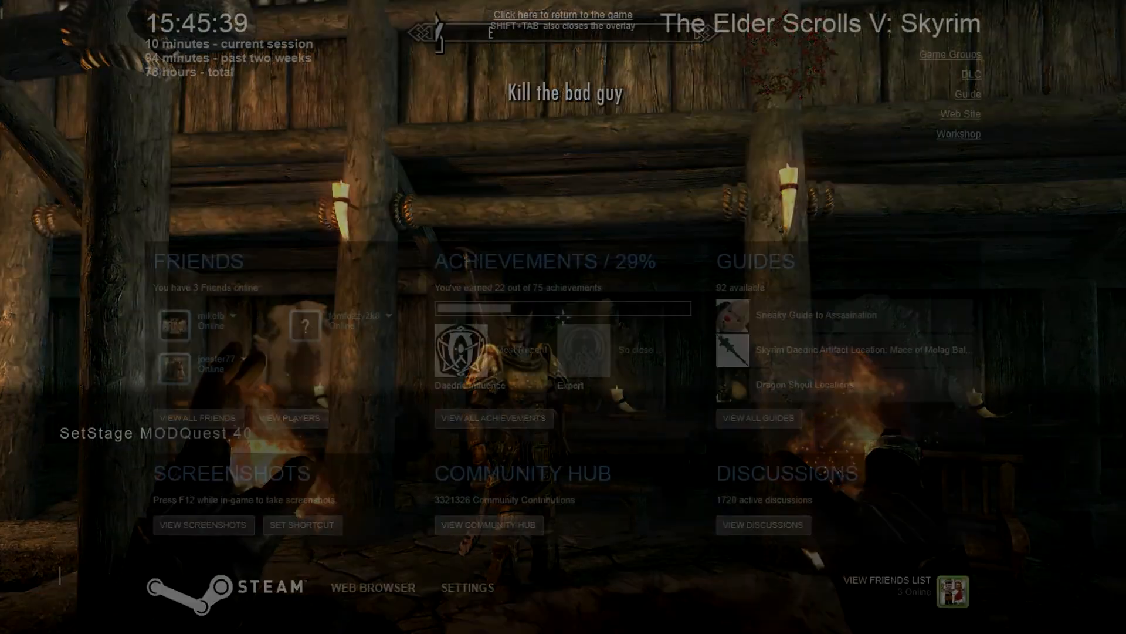
pyautogui.hotkey('shift', 'Tab')
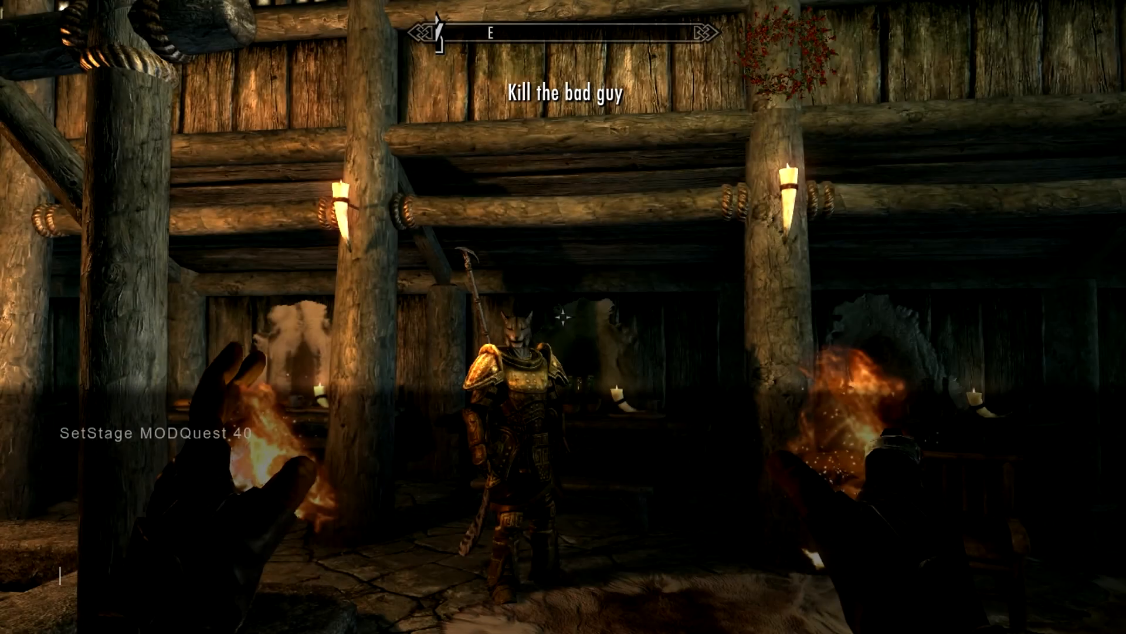
pyautogui.write('SetStage')
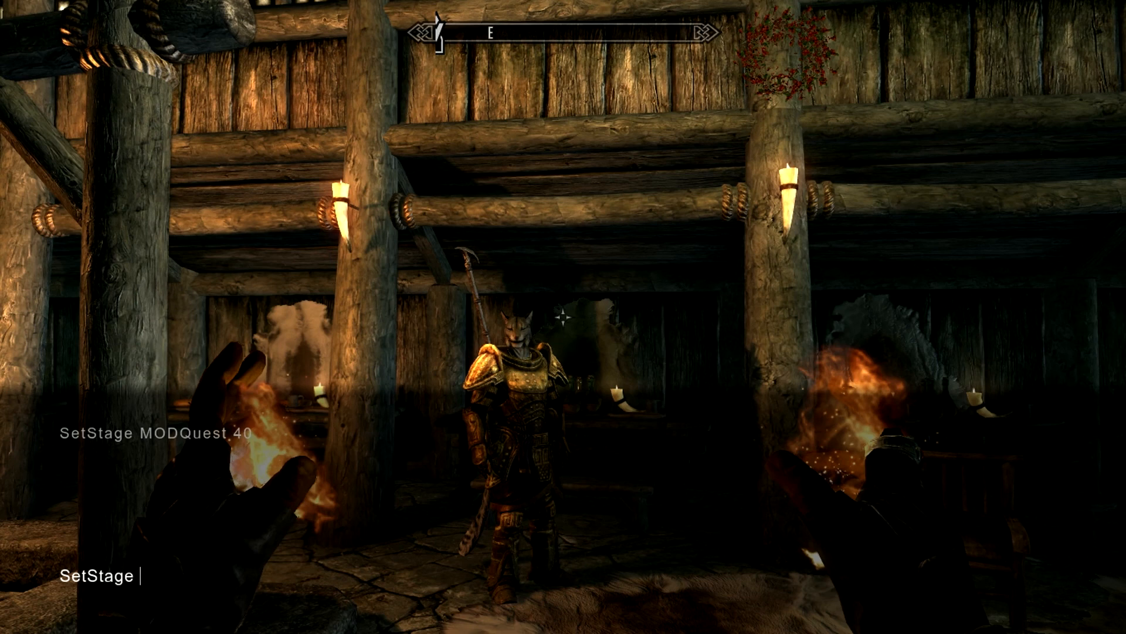
pyautogui.write('Mo')
pyautogui.press('BackSpace')
pyautogui.write('ODS')
pyautogui.press('BackSpace')
pyautogui.write('Quest ')
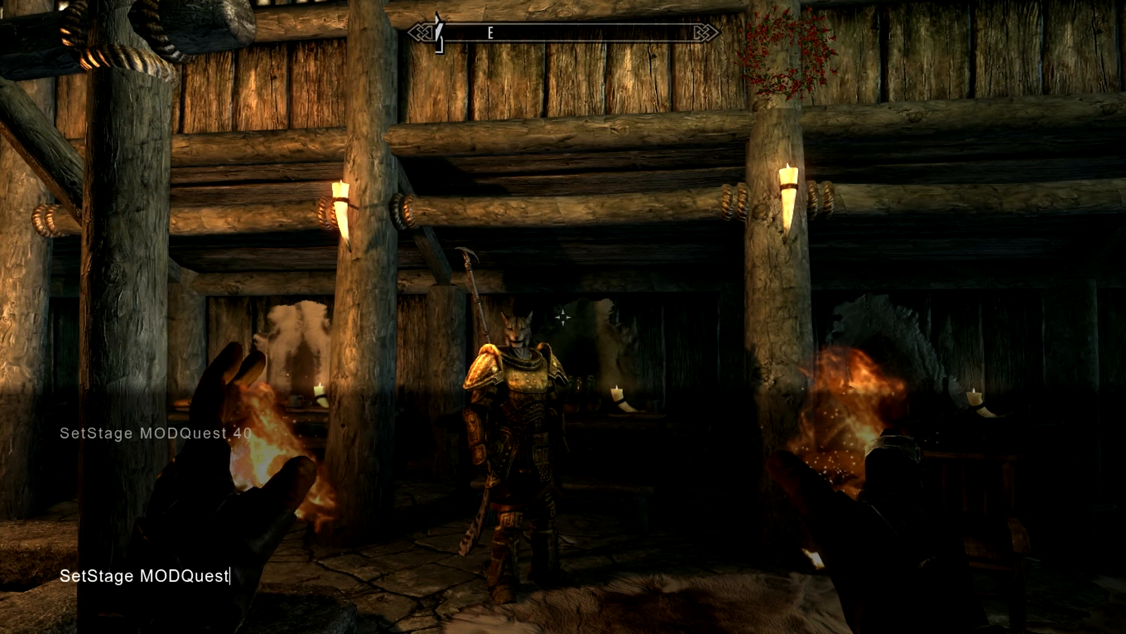
pyautogui.write('40')
pyautogui.press('Return')
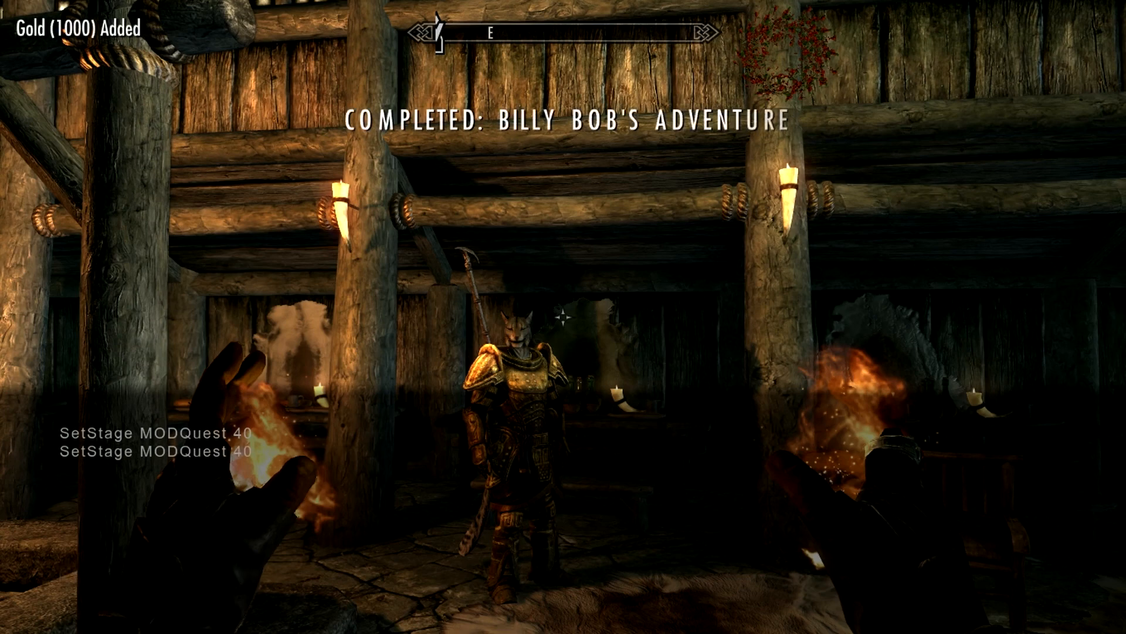
pyautogui.press('`')
# Talk to Billy Bob again and recruit him with "Follow me. I need your help."
pyautogui.press('w')
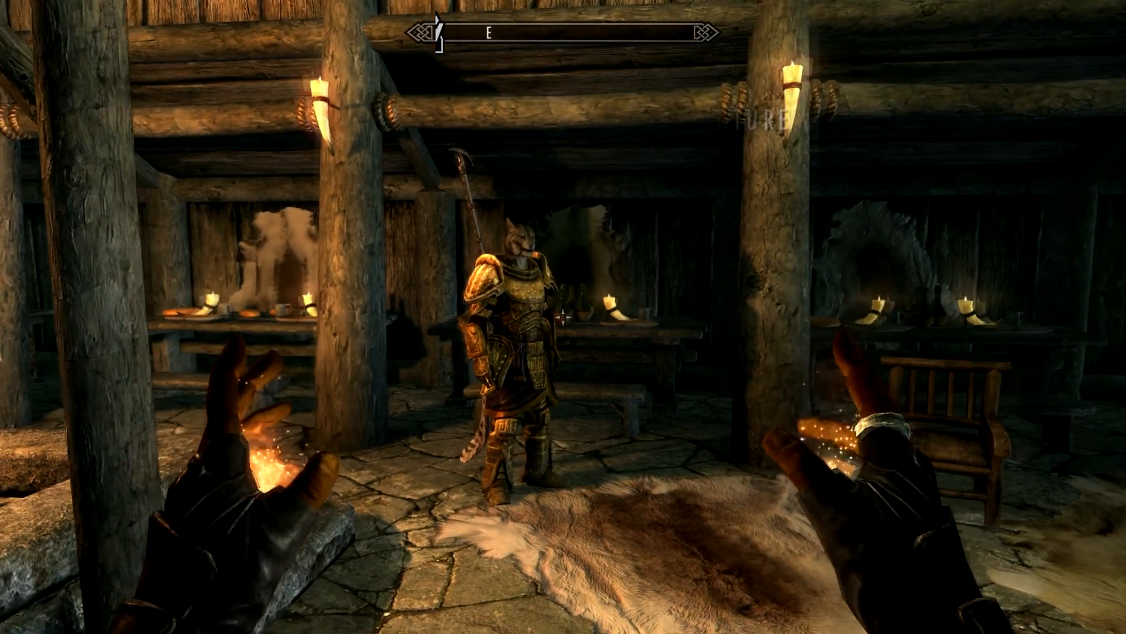
pyautogui.press('e')
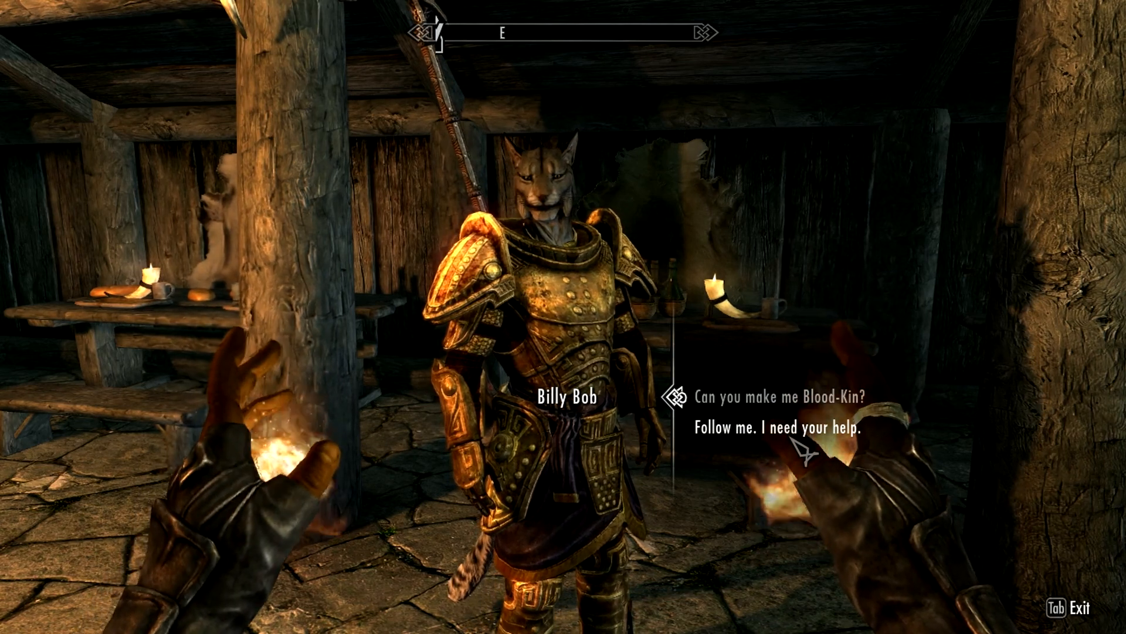
pyautogui.click(794, 438)
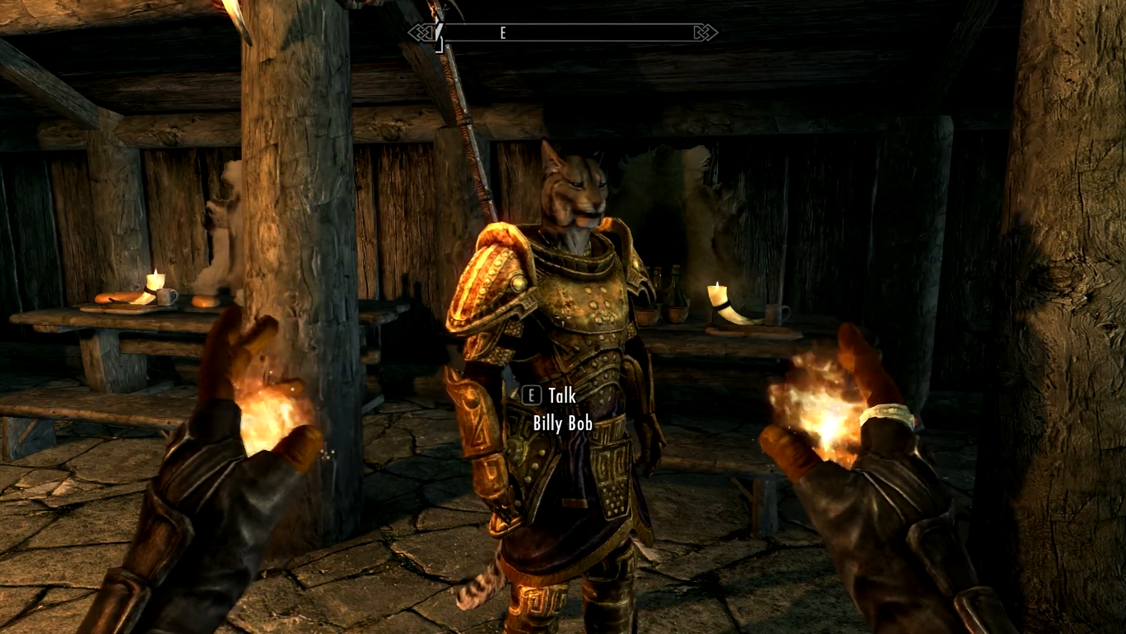
# Walk around the inn's hall to check whether Billy Bob follows as a companion
pyautogui.press('s')
pyautogui.press('w')
pyautogui.press('w')
pyautogui.press('s')
pyautogui.press('w')
pyautogui.press('w')
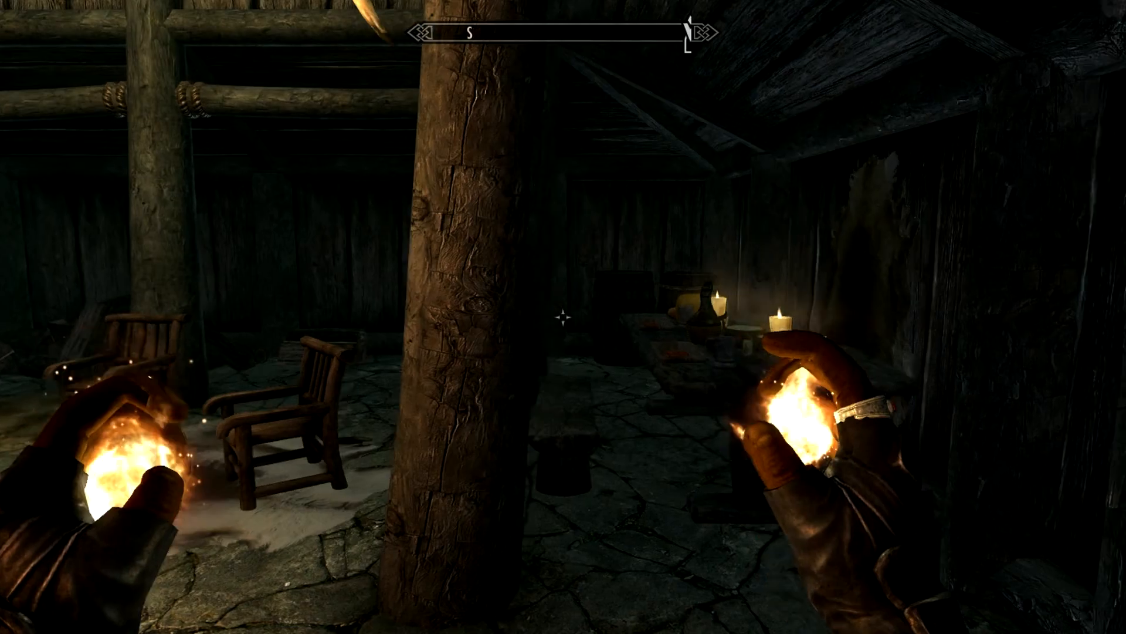
pyautogui.press('s')
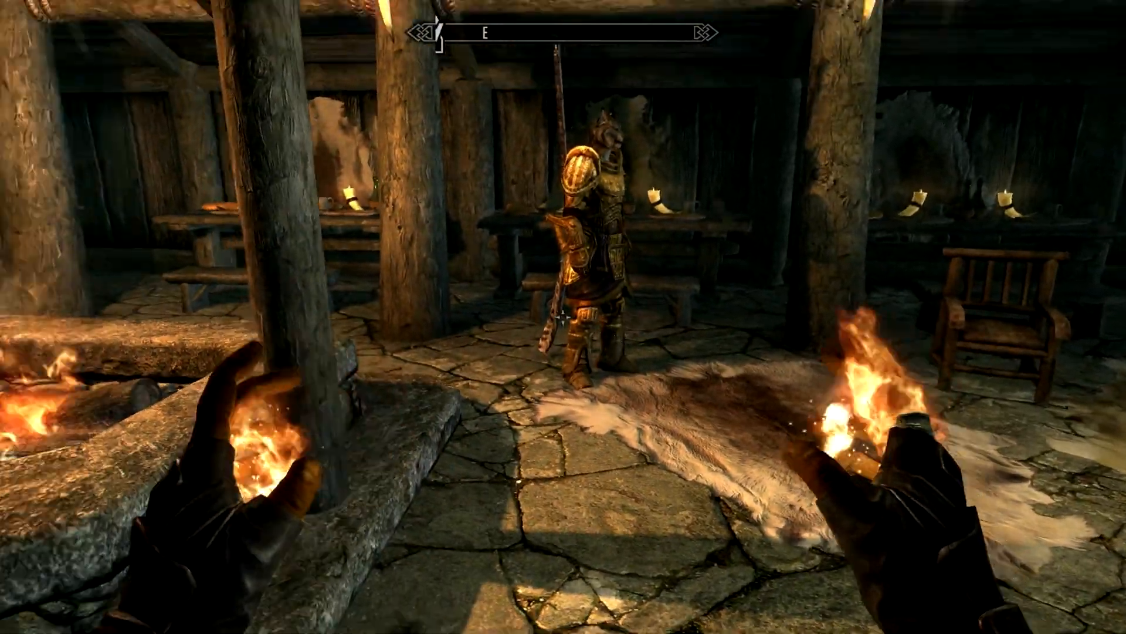
pyautogui.press('w')
pyautogui.press('w')
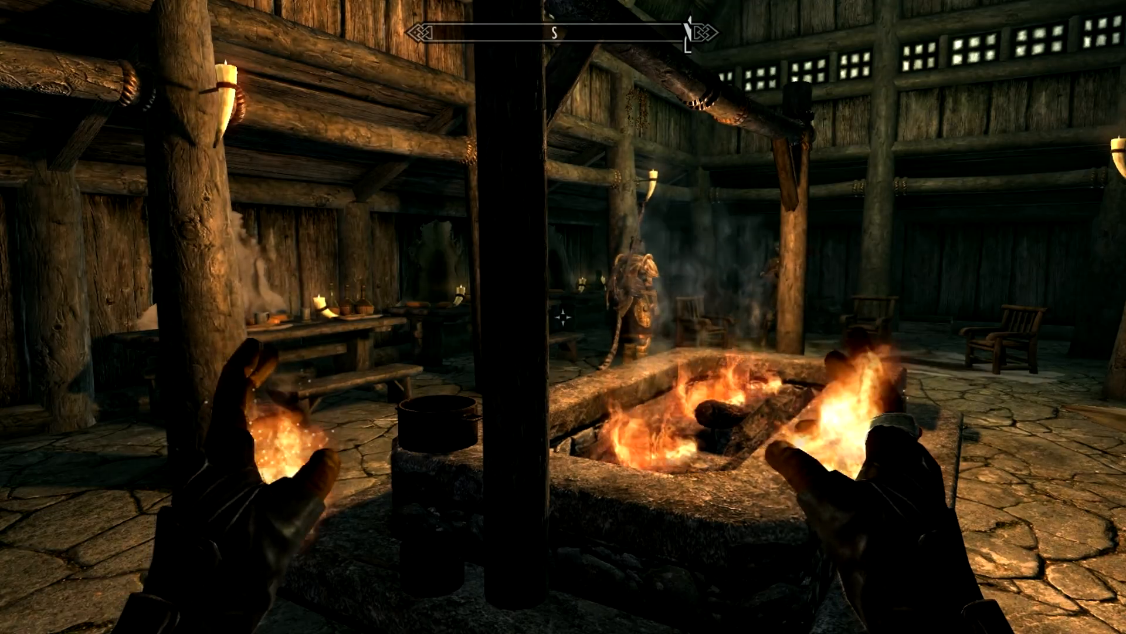
pyautogui.press('s')
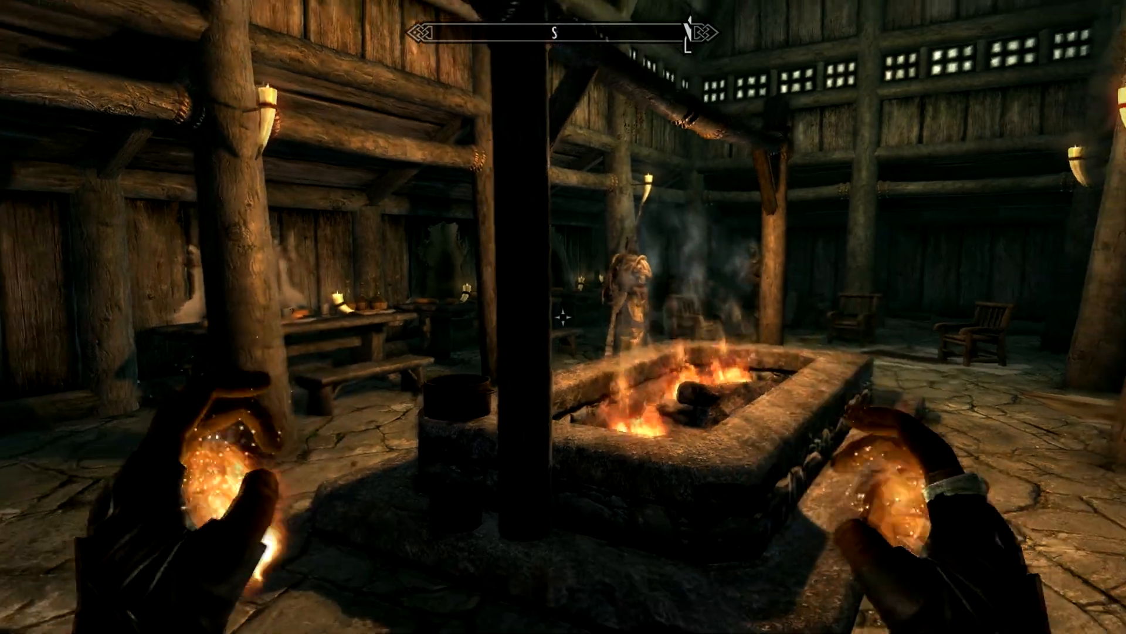
# Move around the hearth to observe how Billy Bob behaves as a follower in combat
pyautogui.press('w')
pyautogui.press('w')
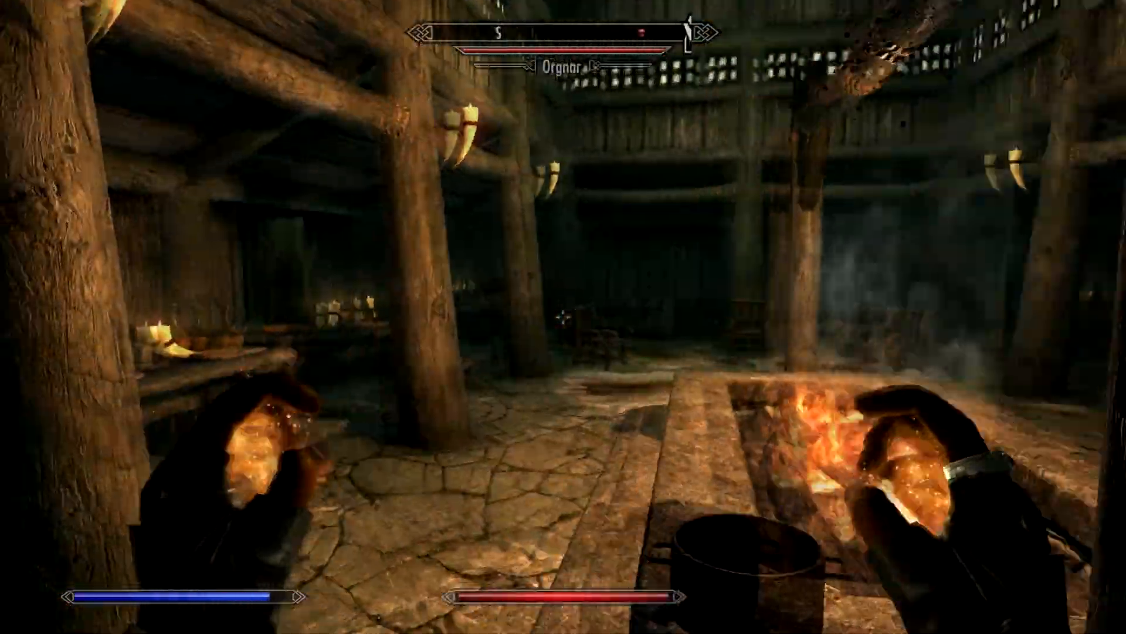
pyautogui.press('s')
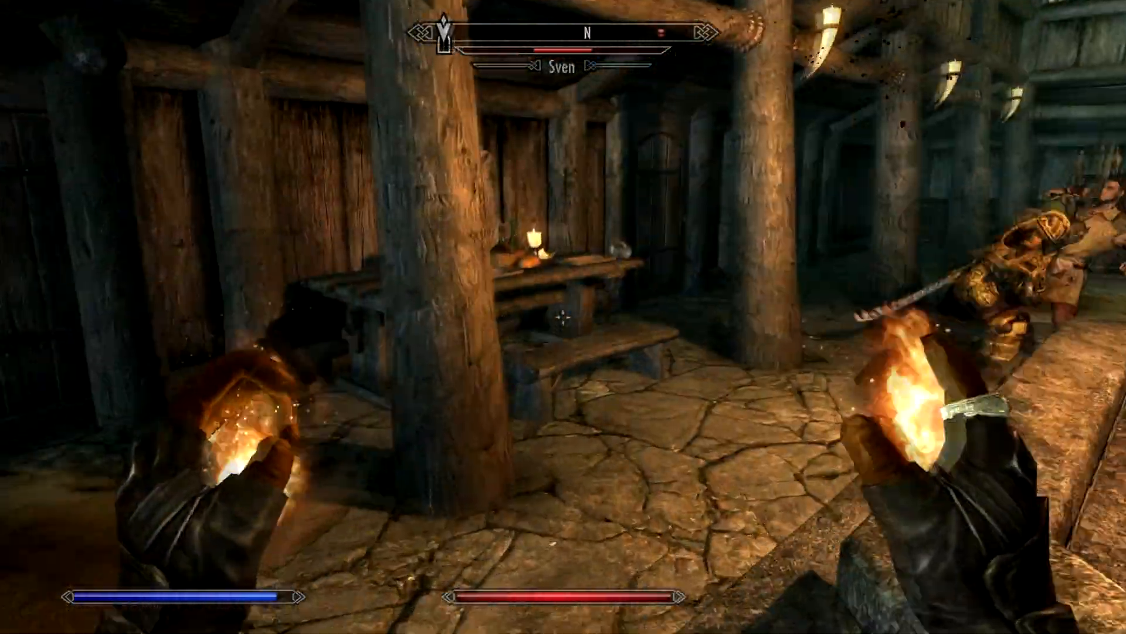
pyautogui.press('a')
pyautogui.press('w')
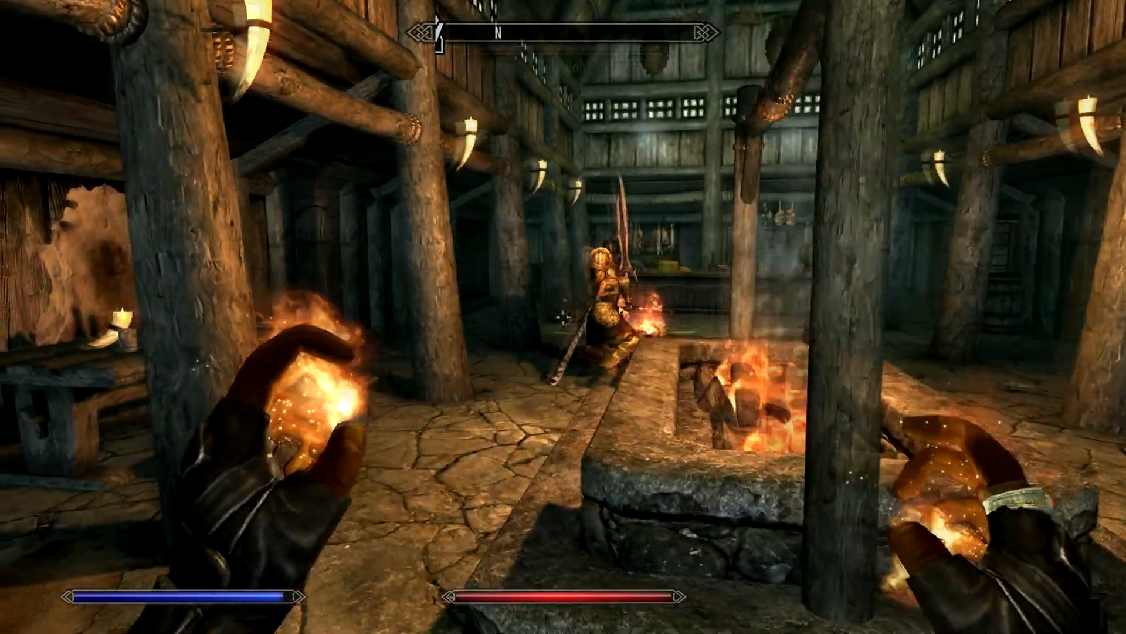